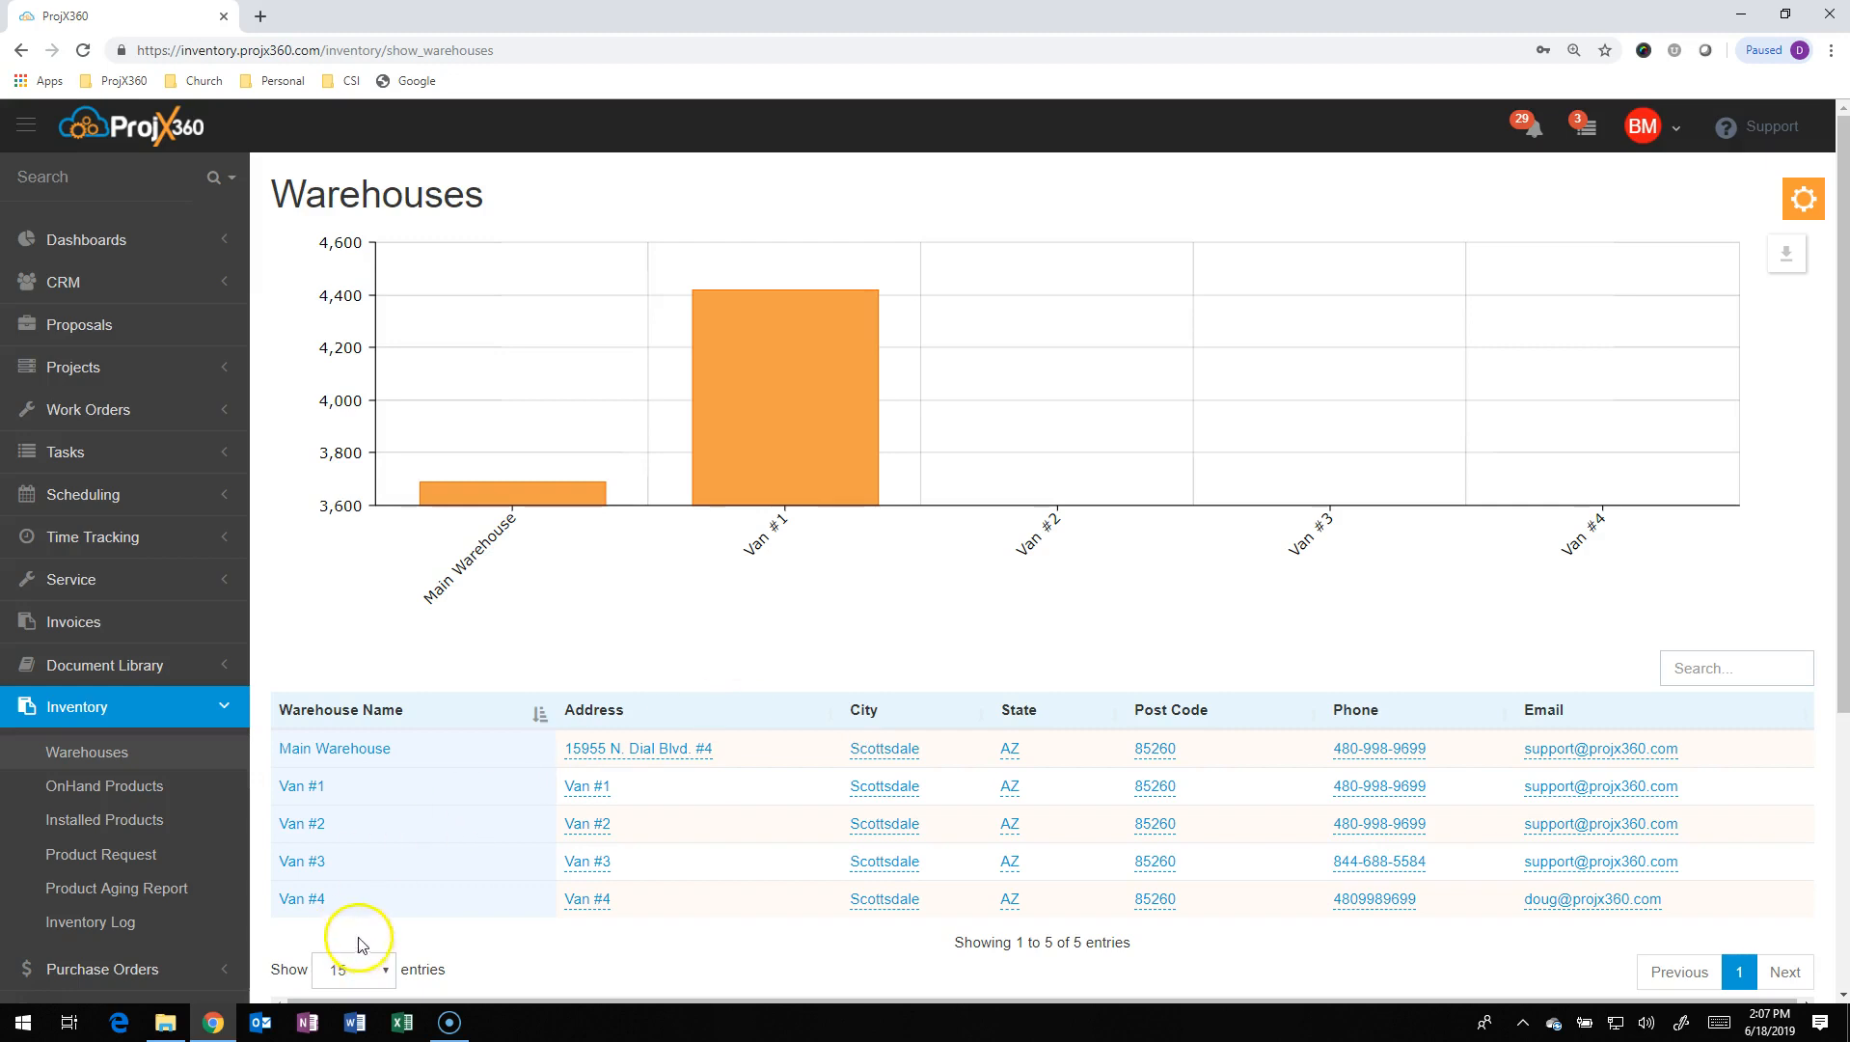
Open the Van #4 warehouse, which has no products yet, and go to its settings page
click(290, 904)
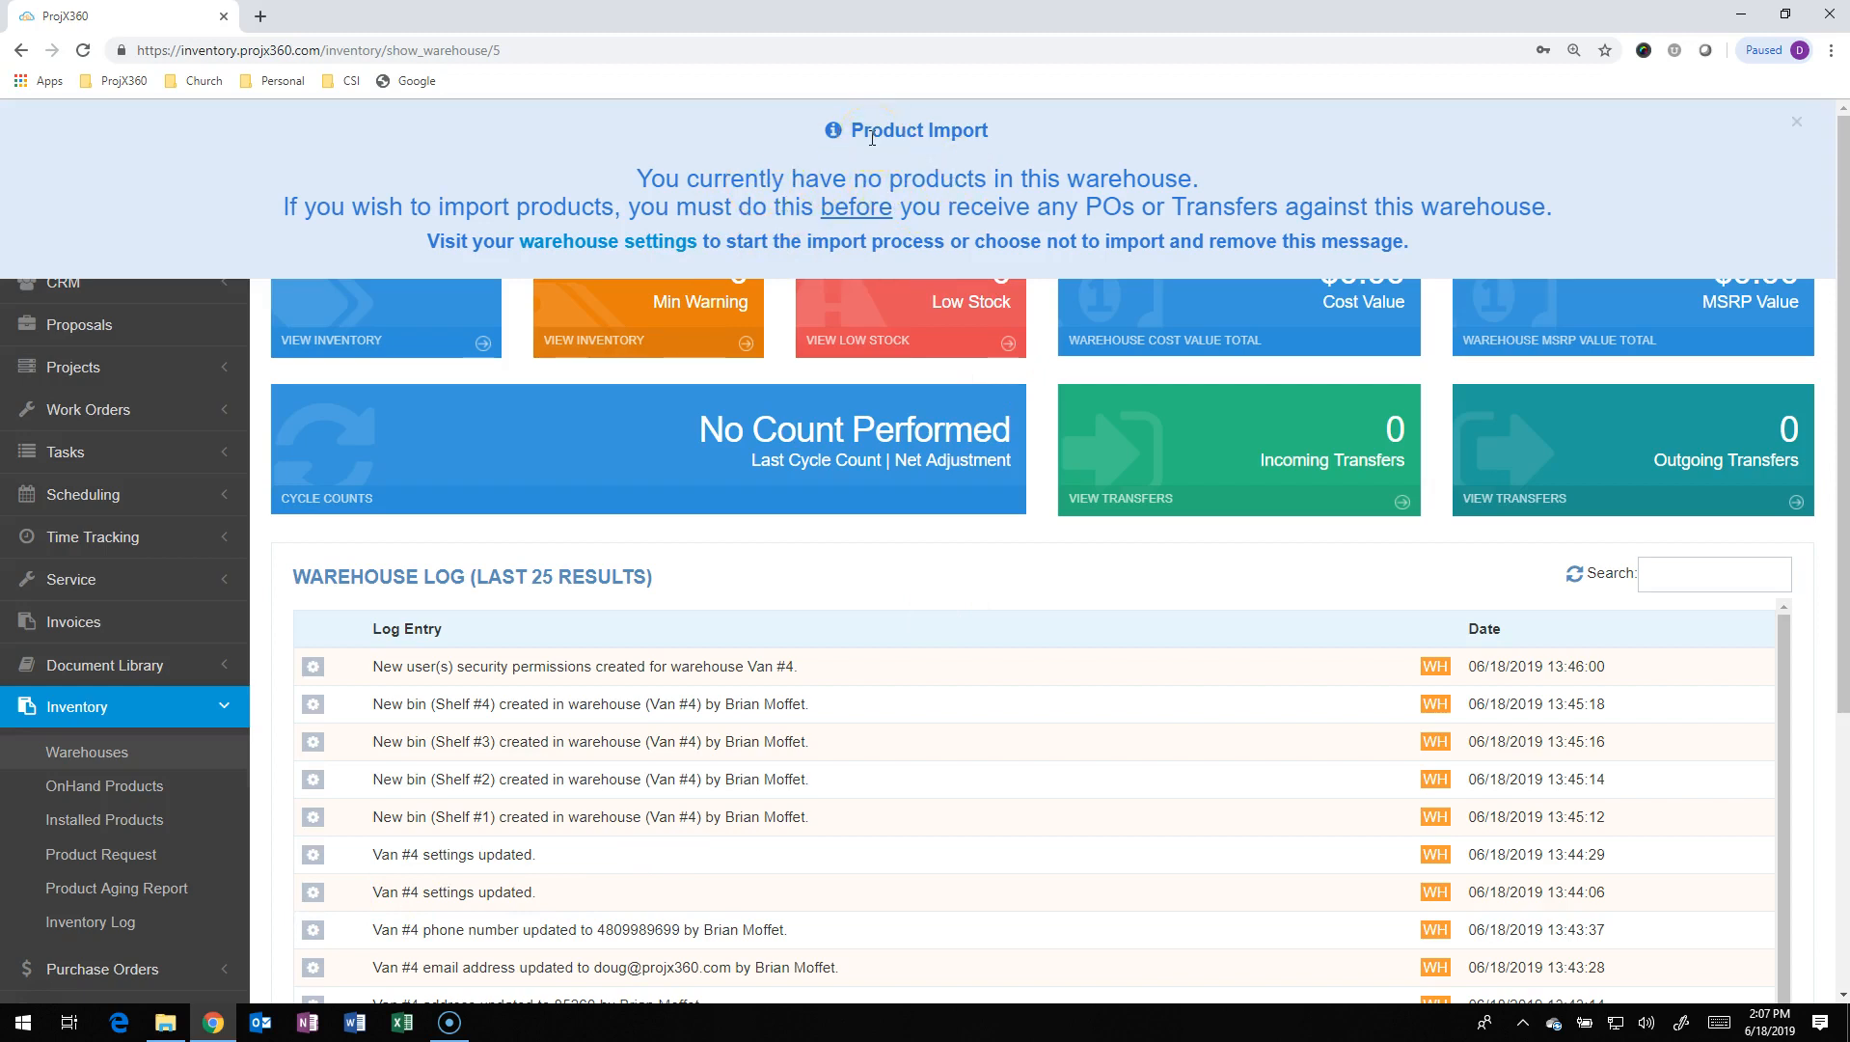
click(642, 250)
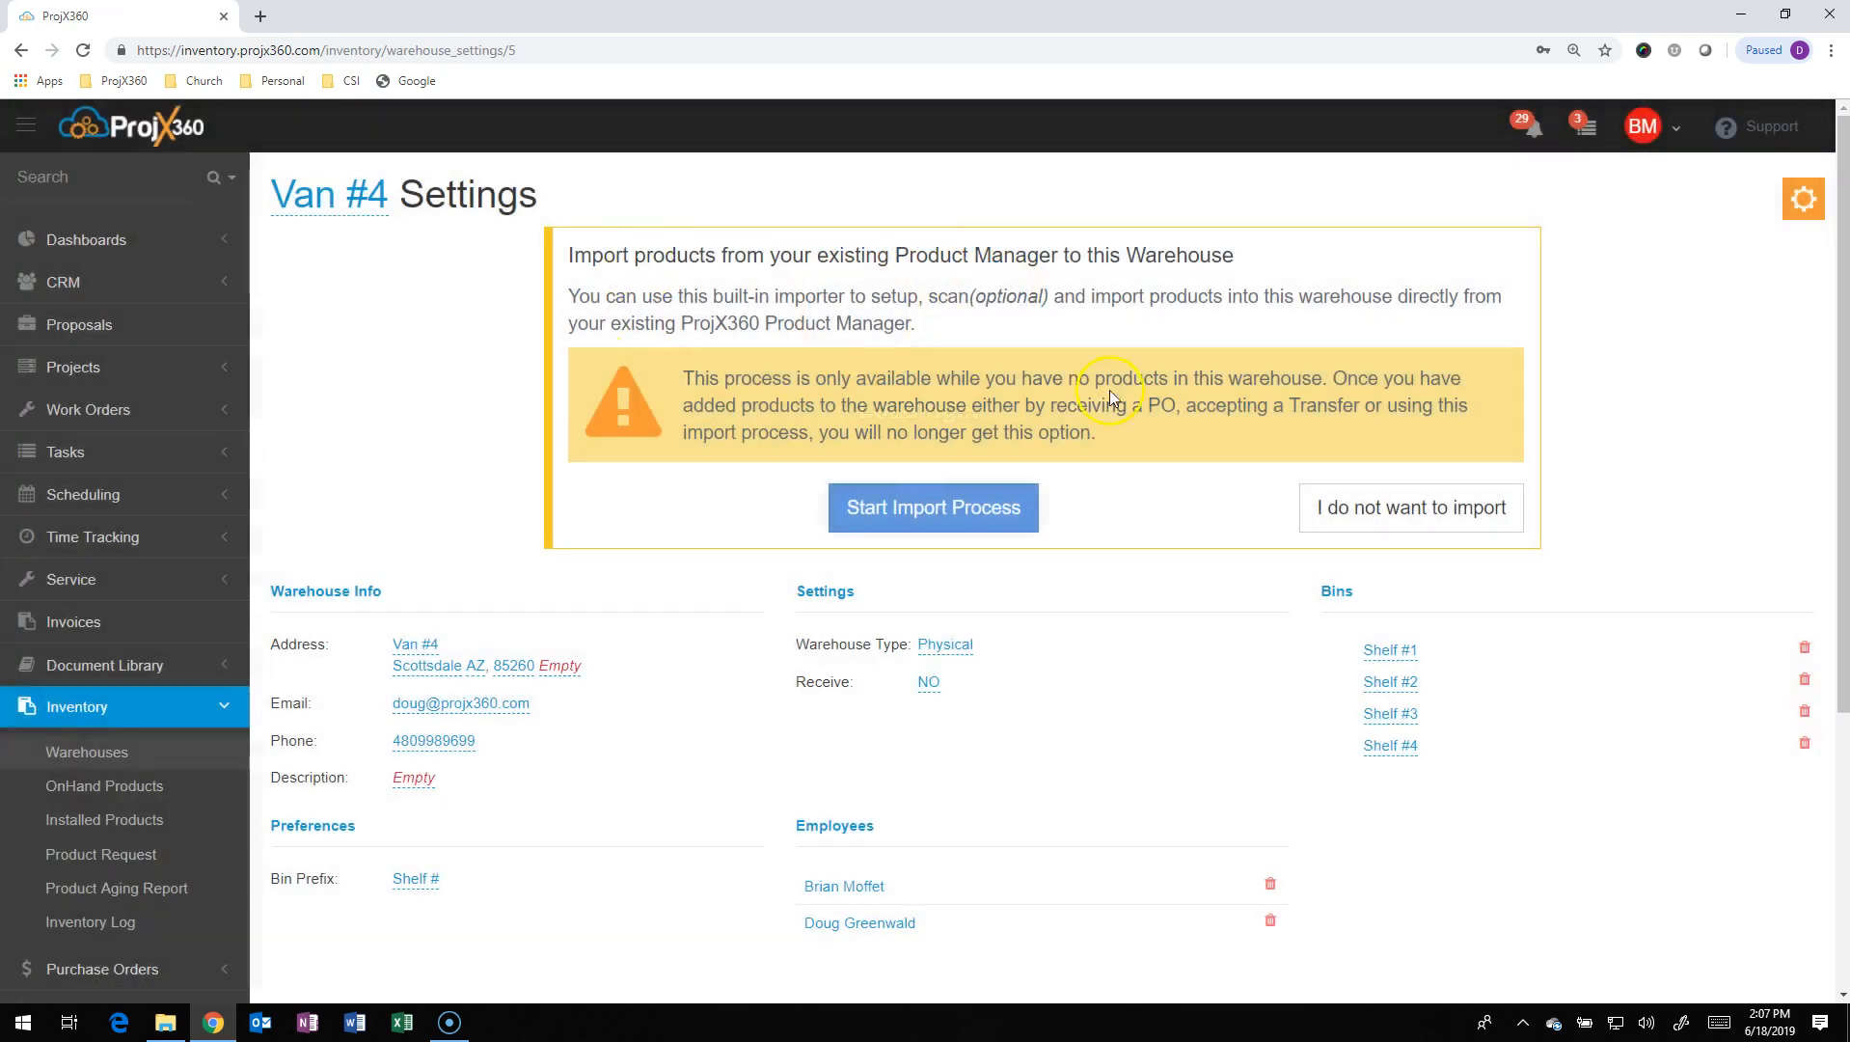
Start the Van #4 product import from the existing Product Manager
click(944, 518)
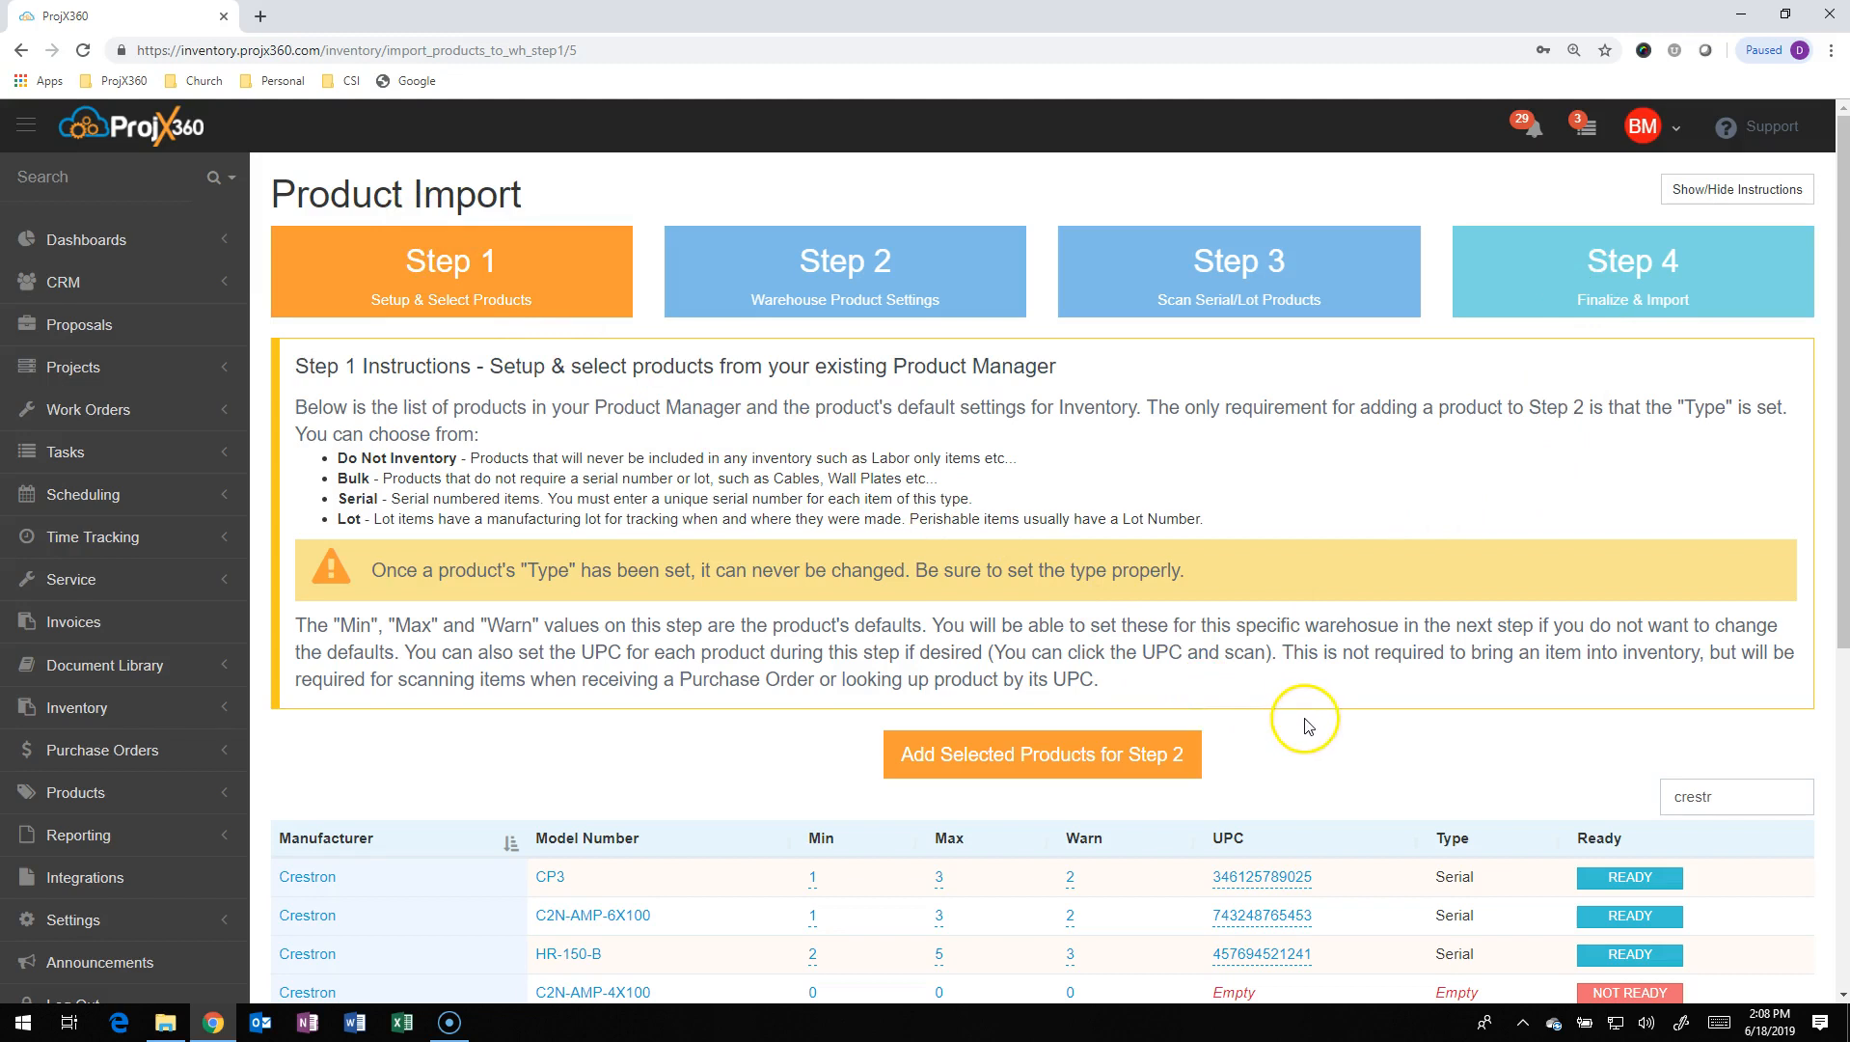
Delete the leftover 'crestr' text from the Step 1 product search box
scroll(1305, 718, down, 2)
scroll(1305, 719, down, 1)
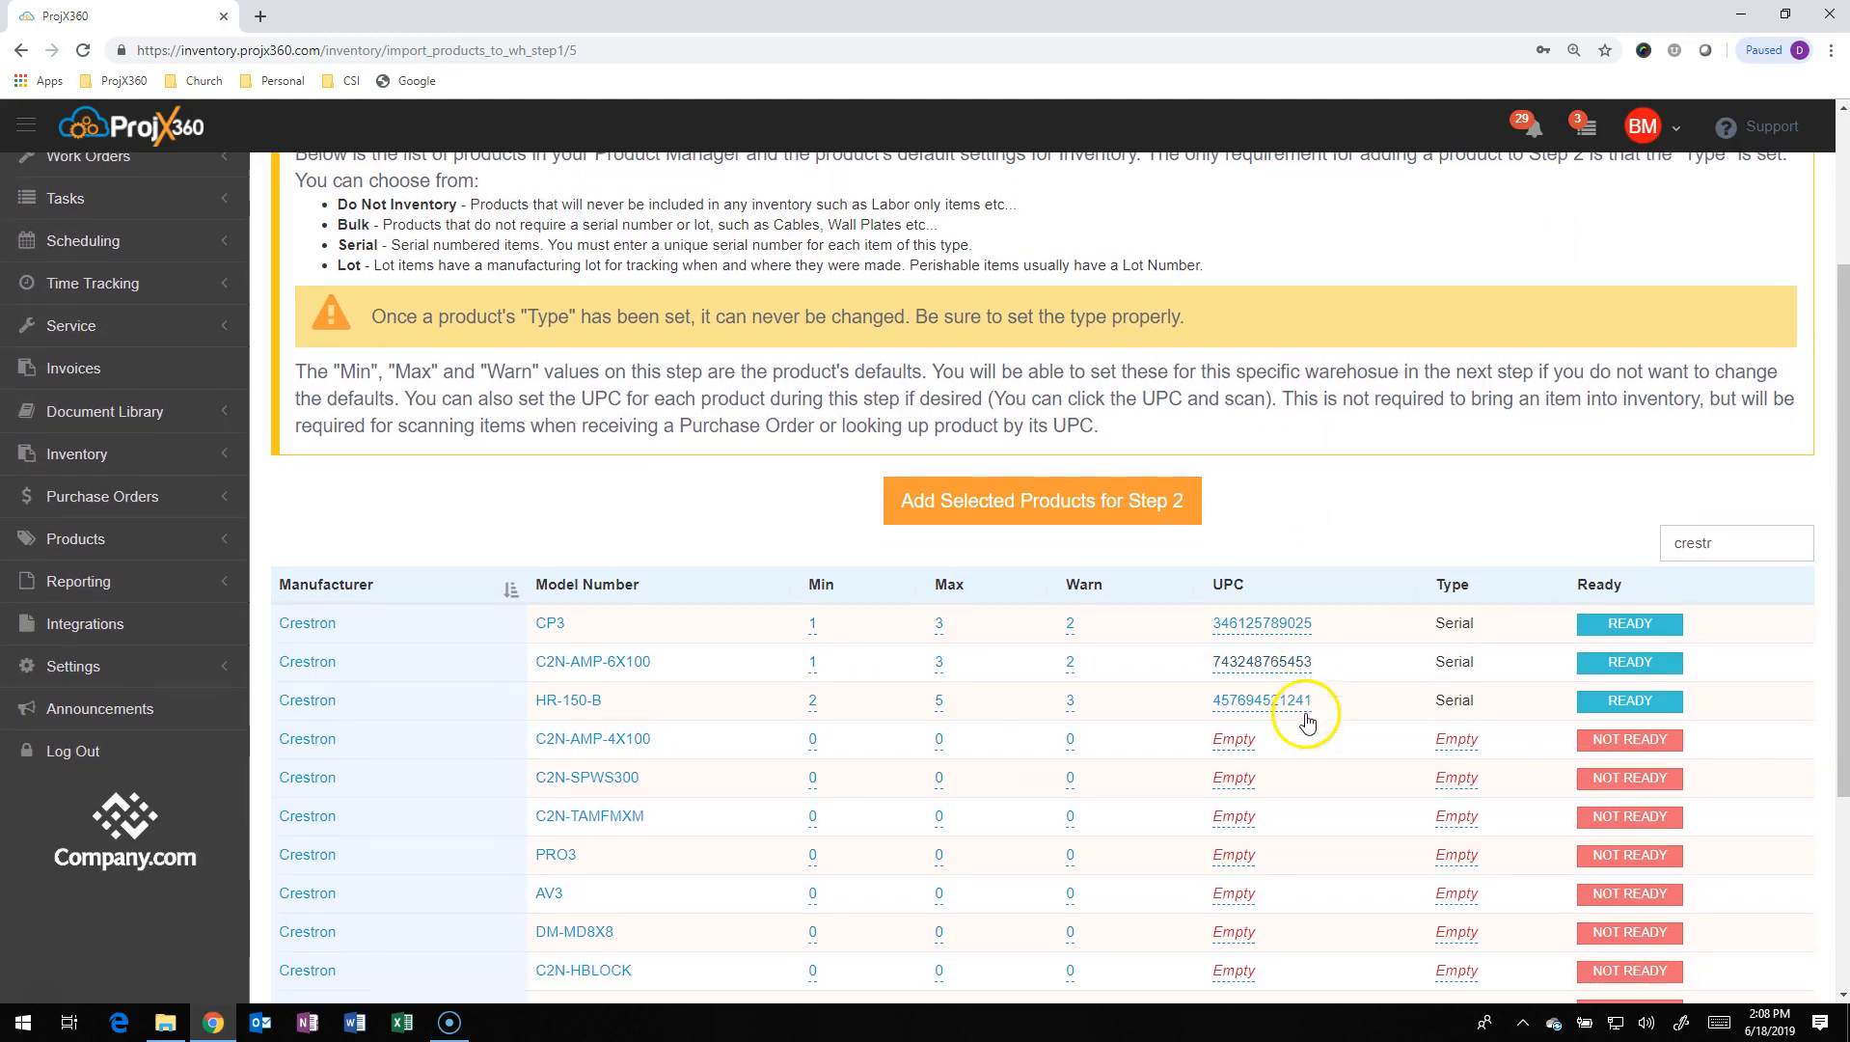
drag(1751, 542, 1647, 546)
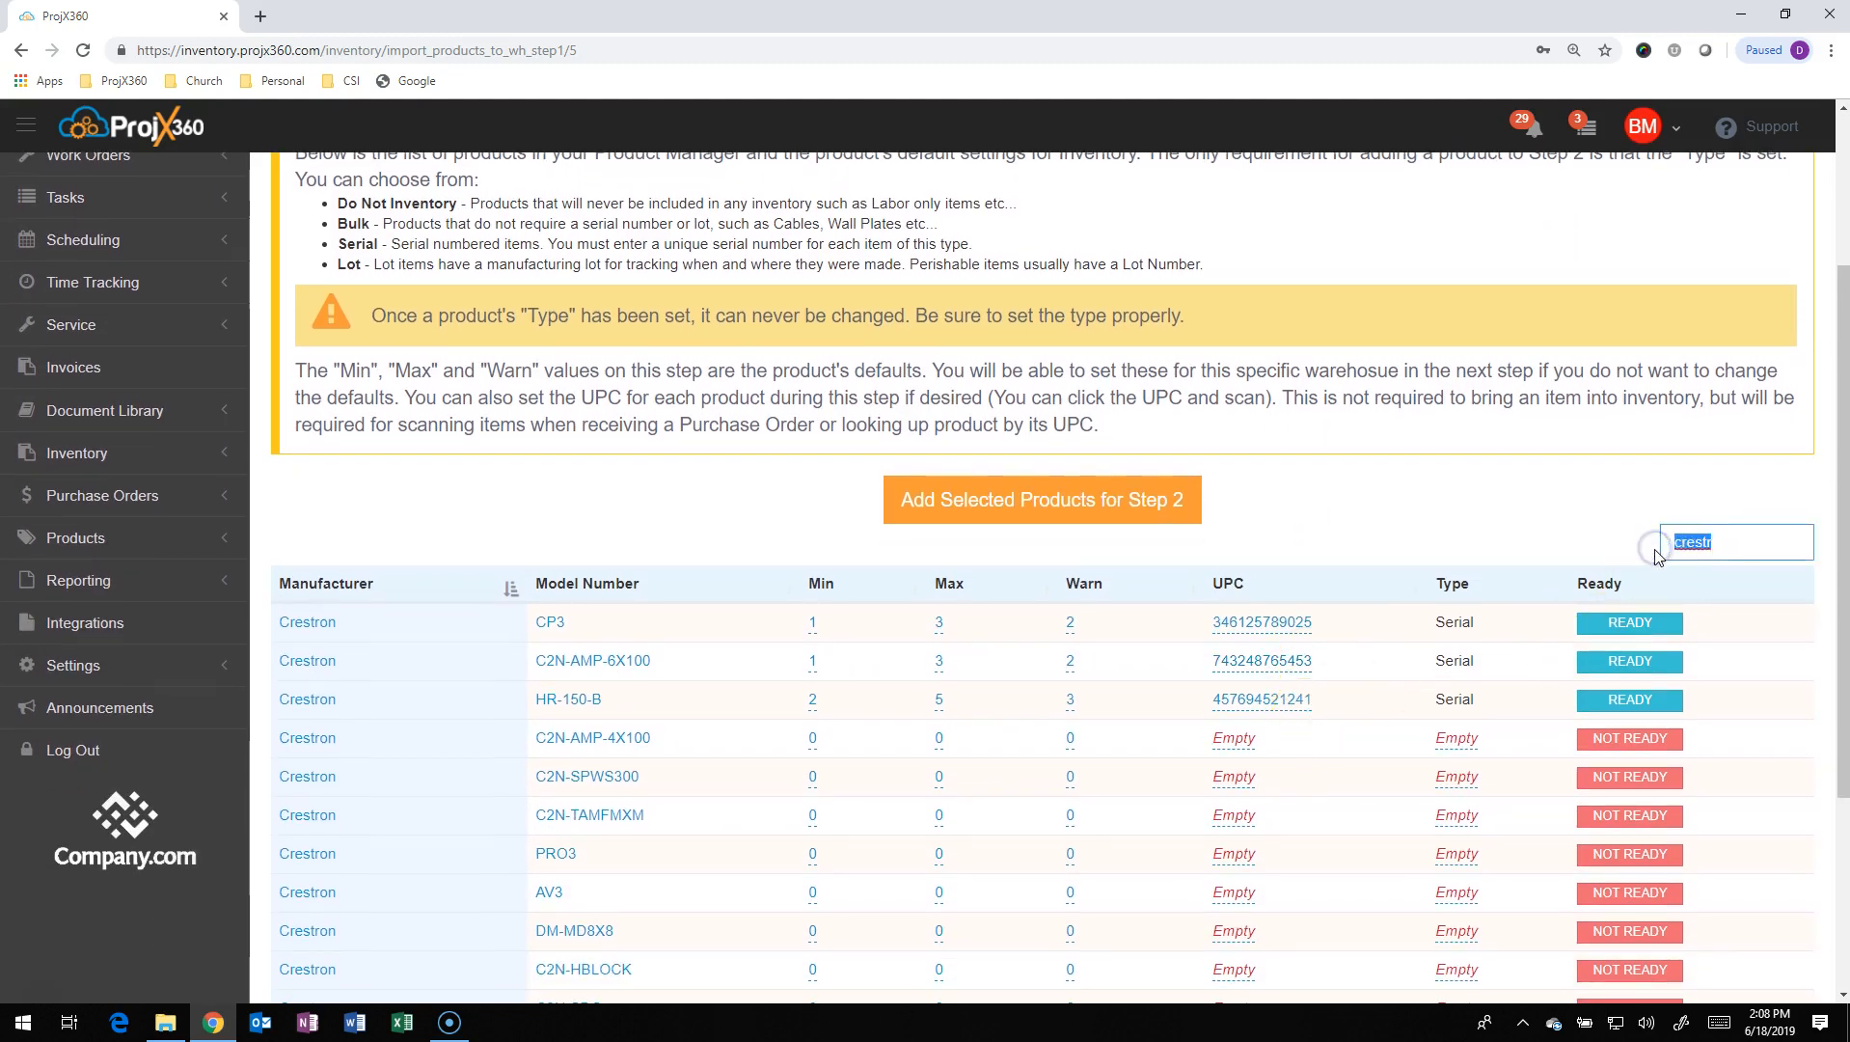
key(BackSpace)
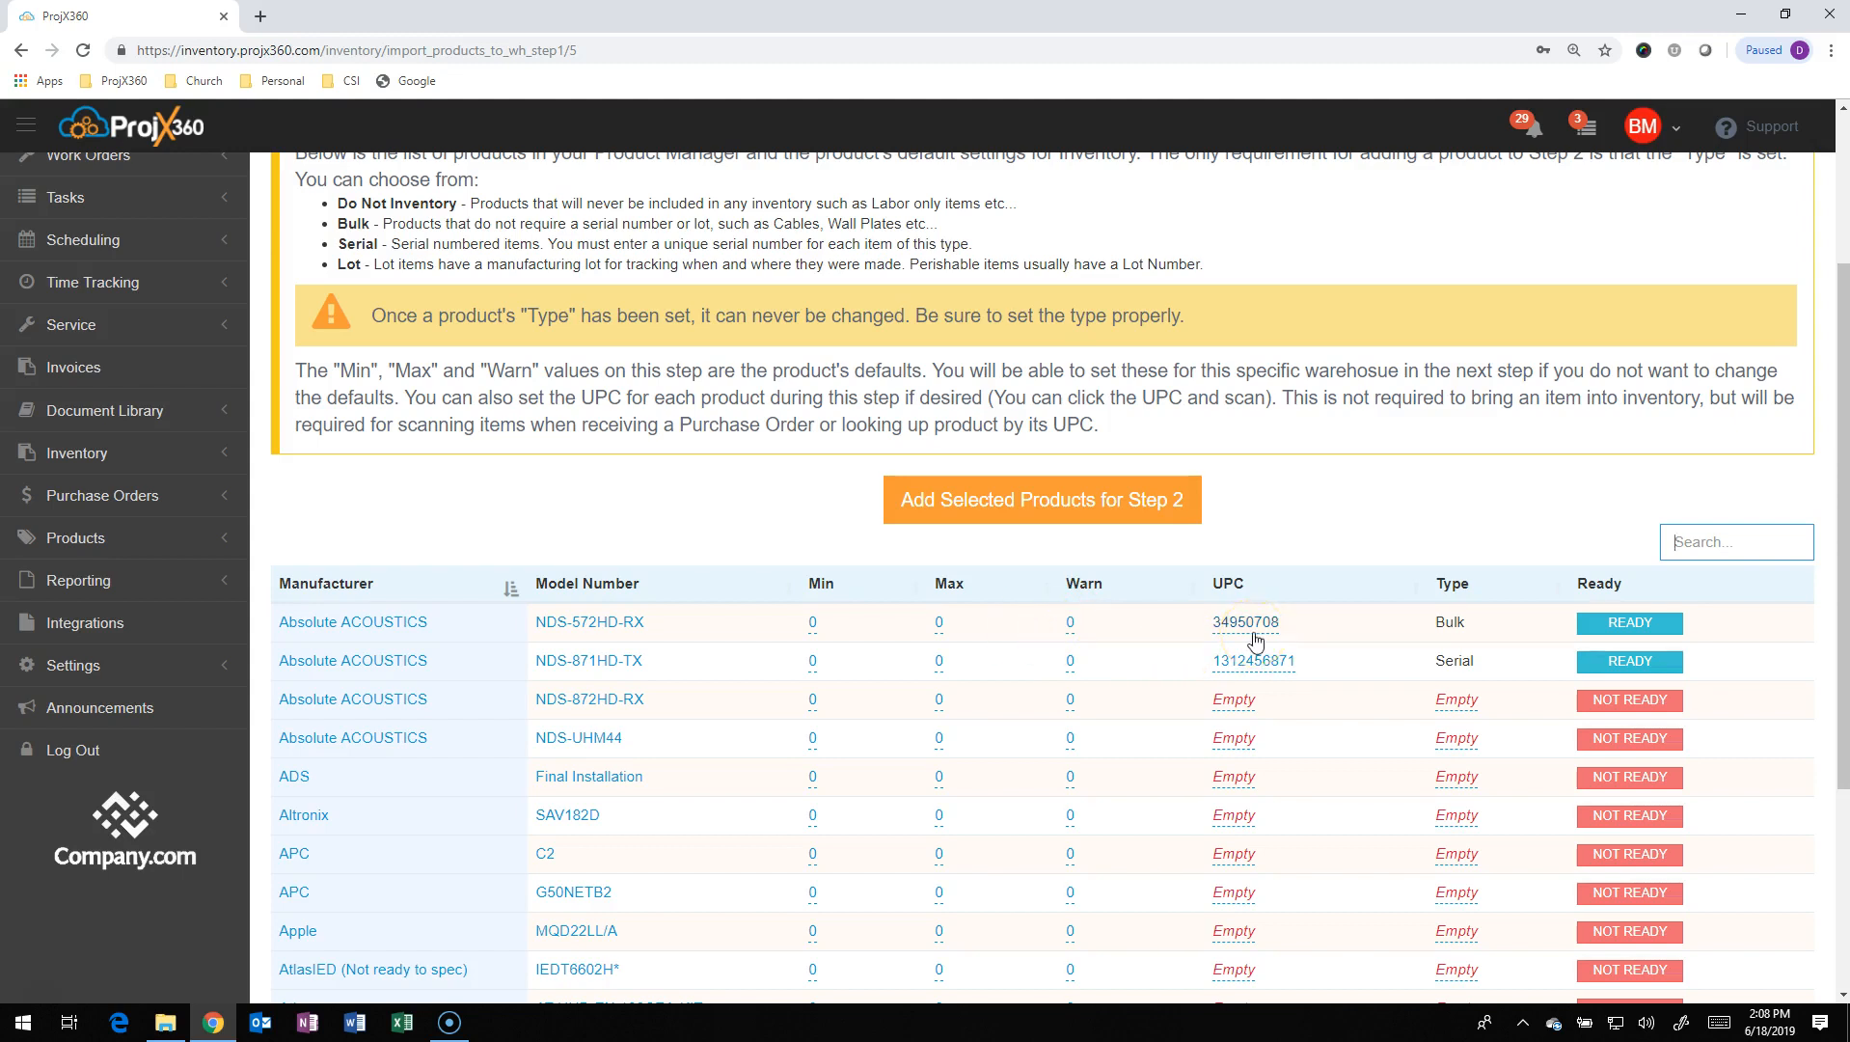
click(1467, 707)
click(1507, 784)
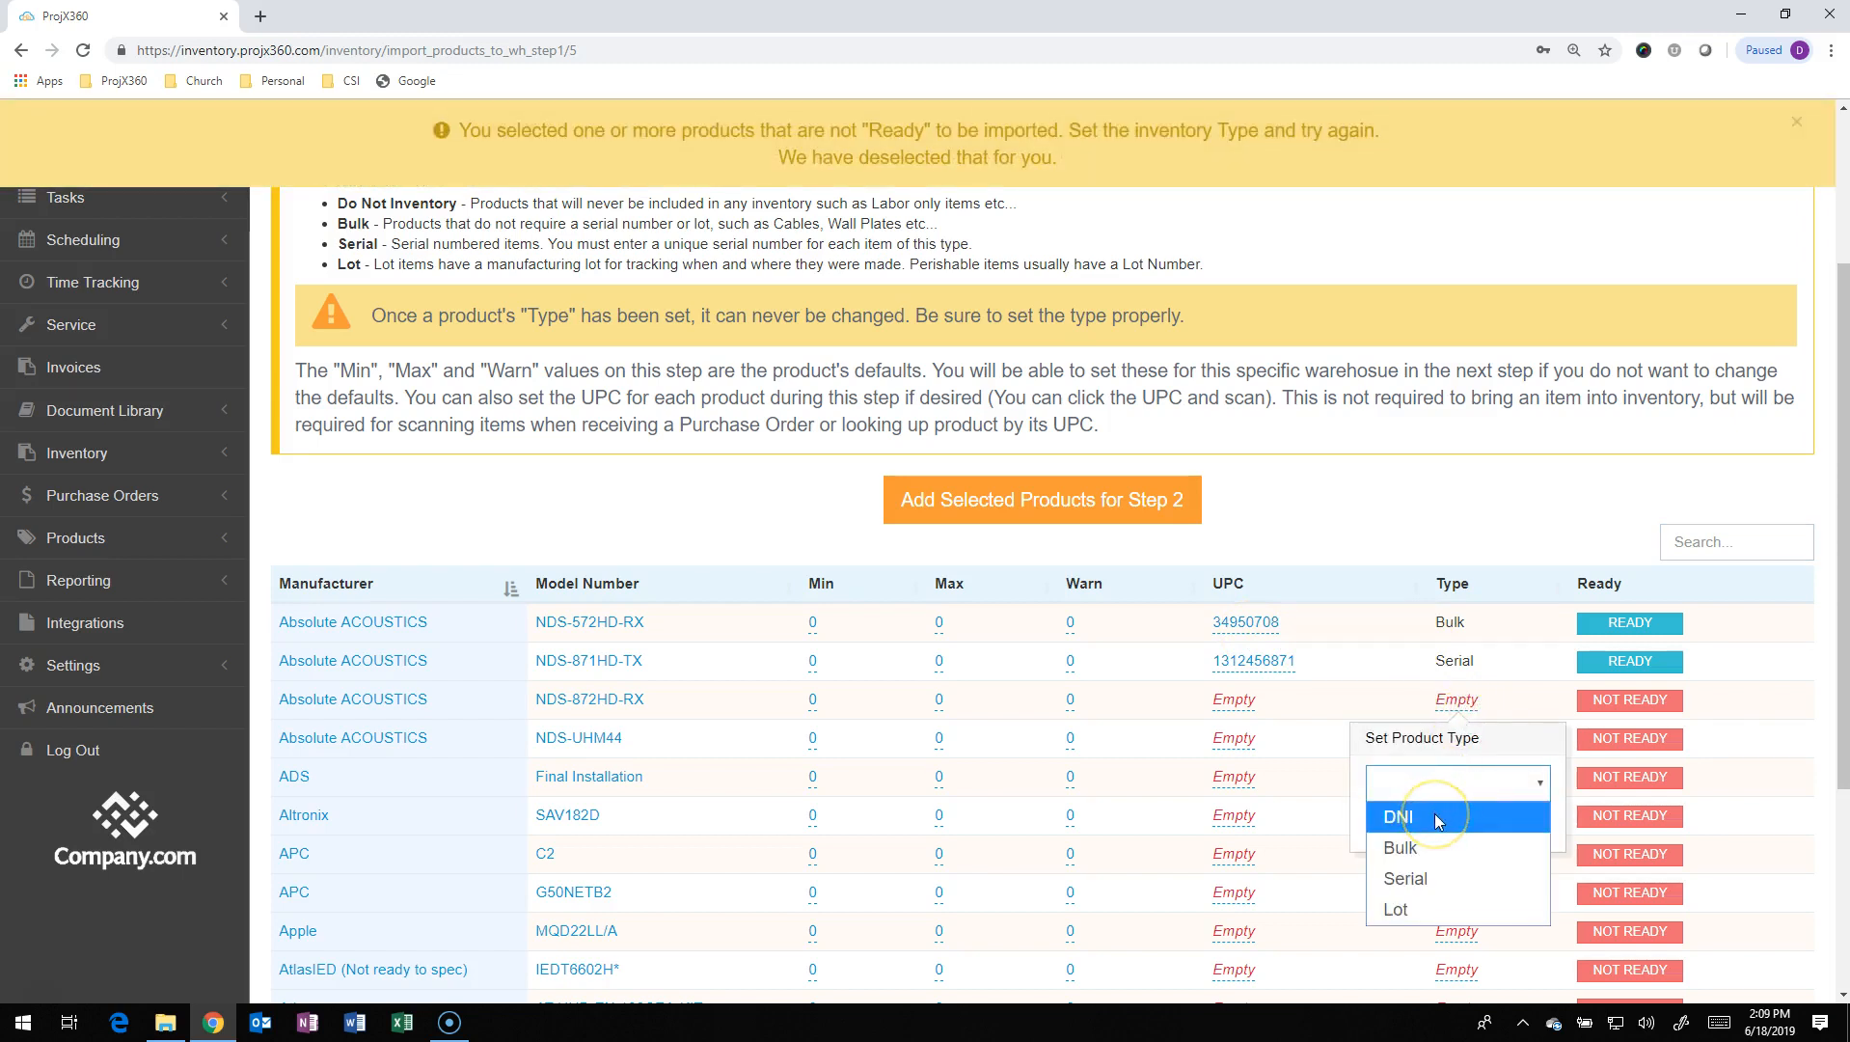
click(1429, 864)
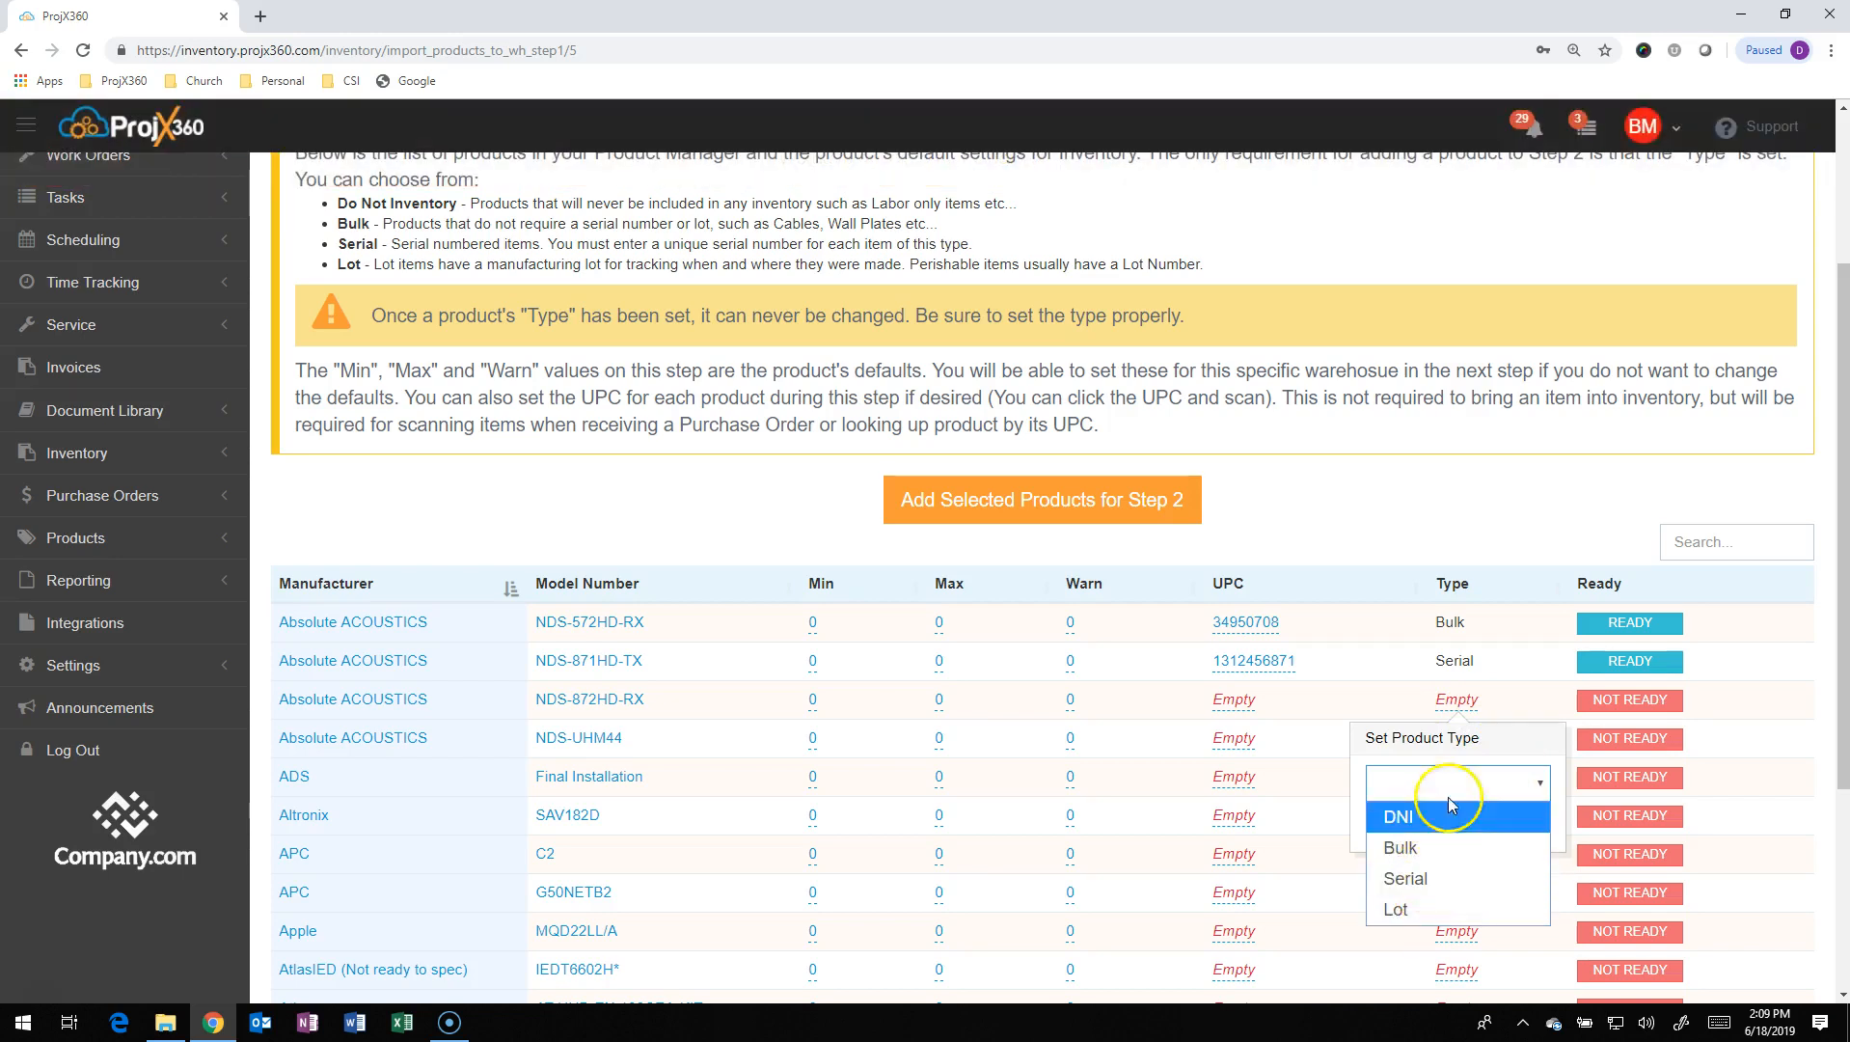
click(1478, 512)
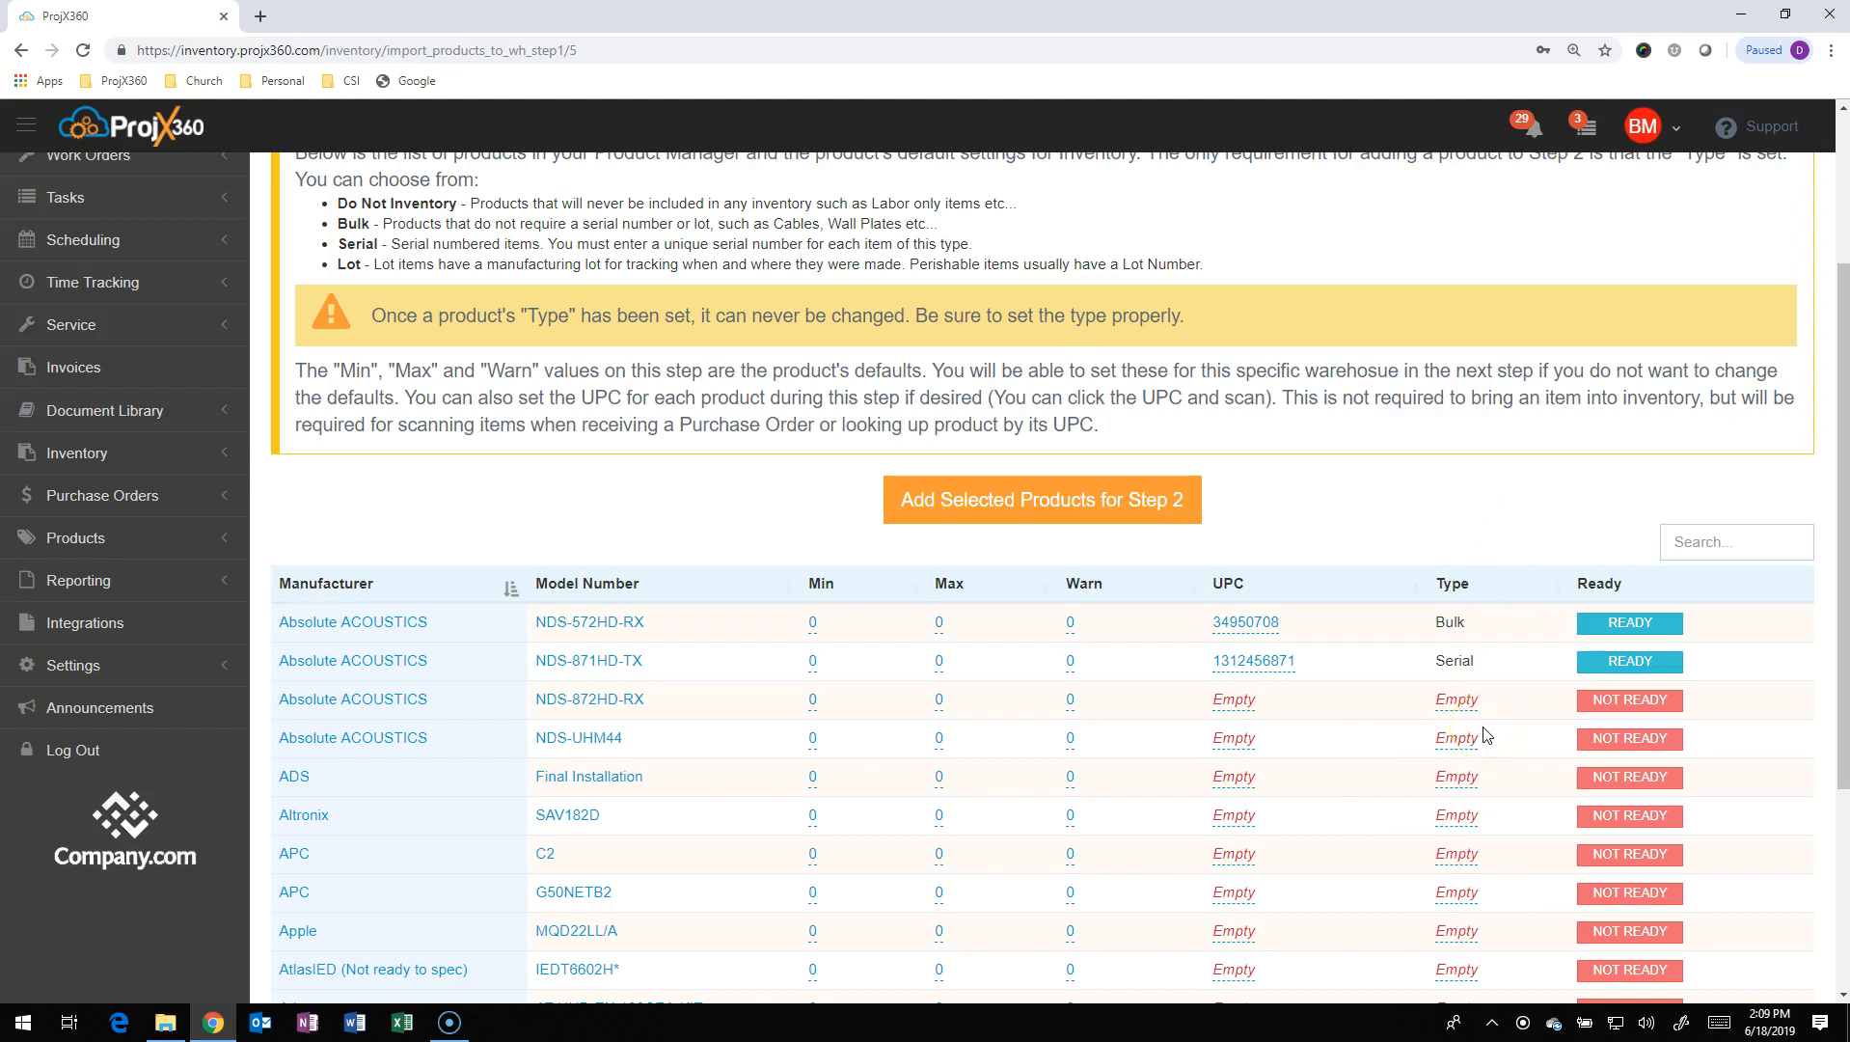
click(1235, 707)
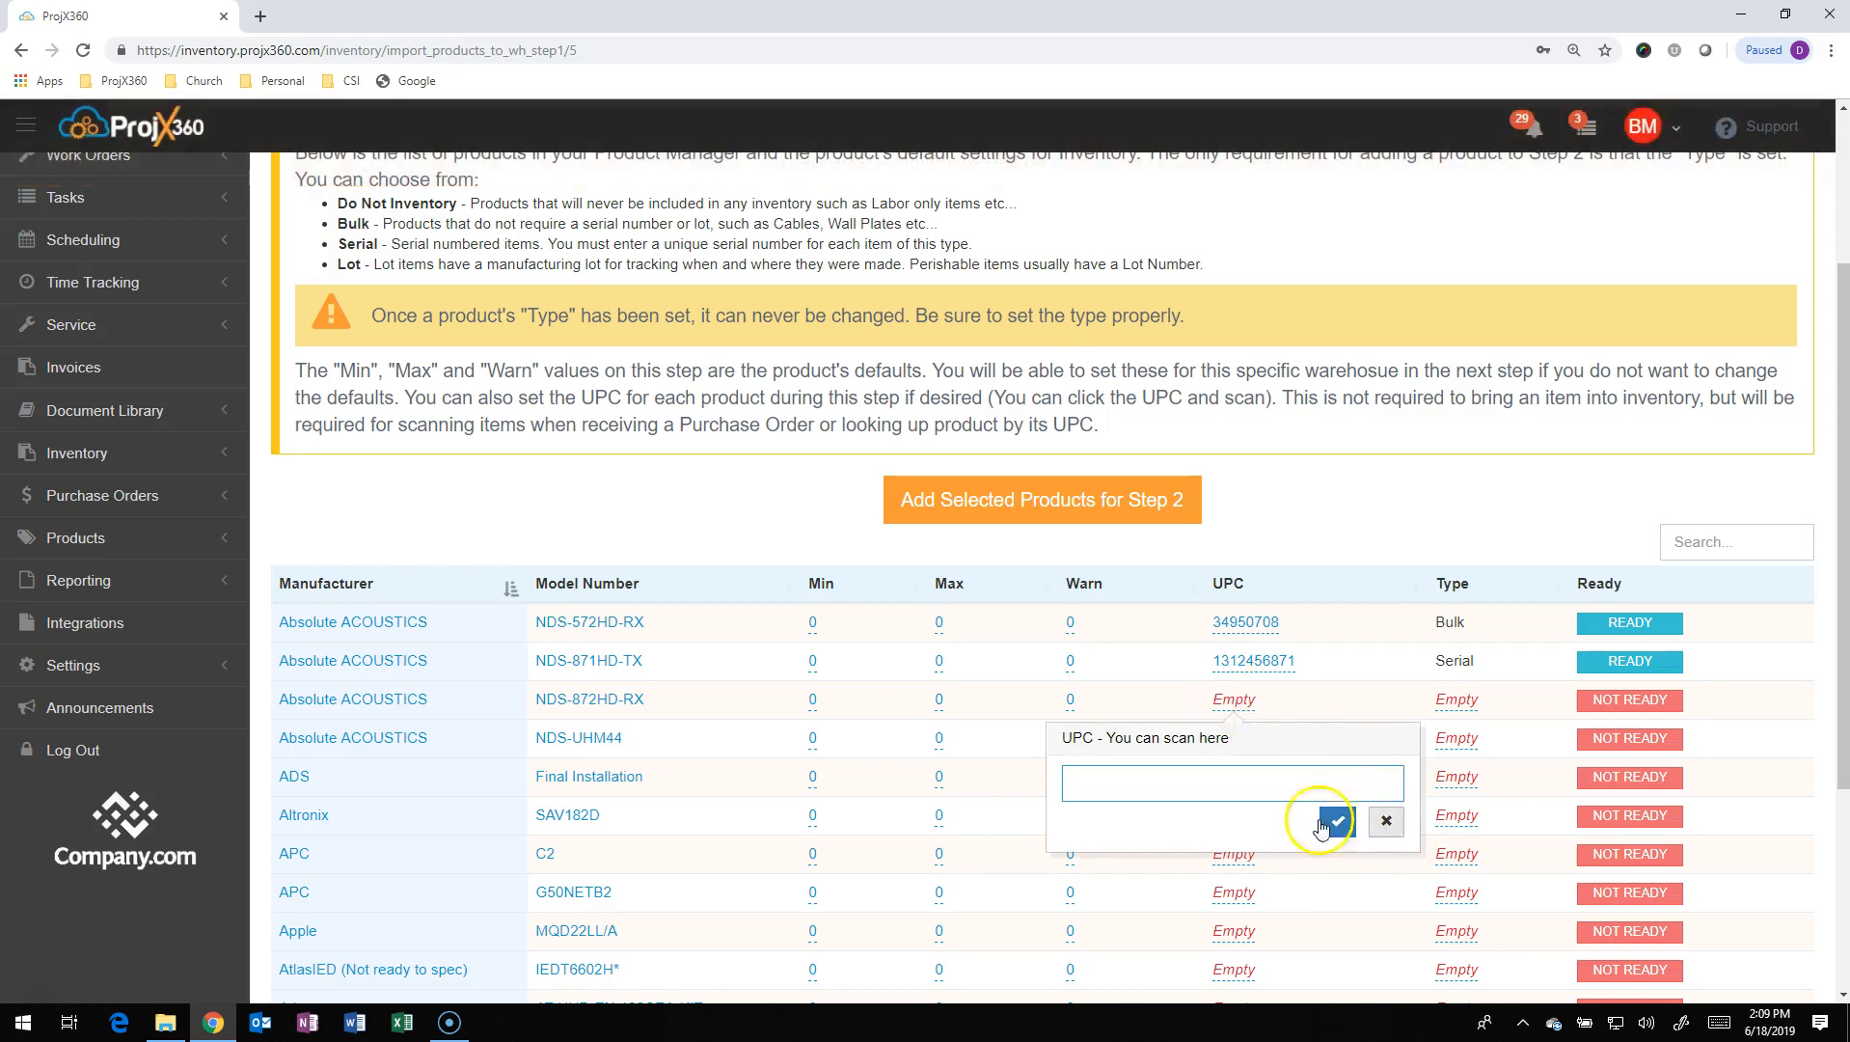
click(1393, 825)
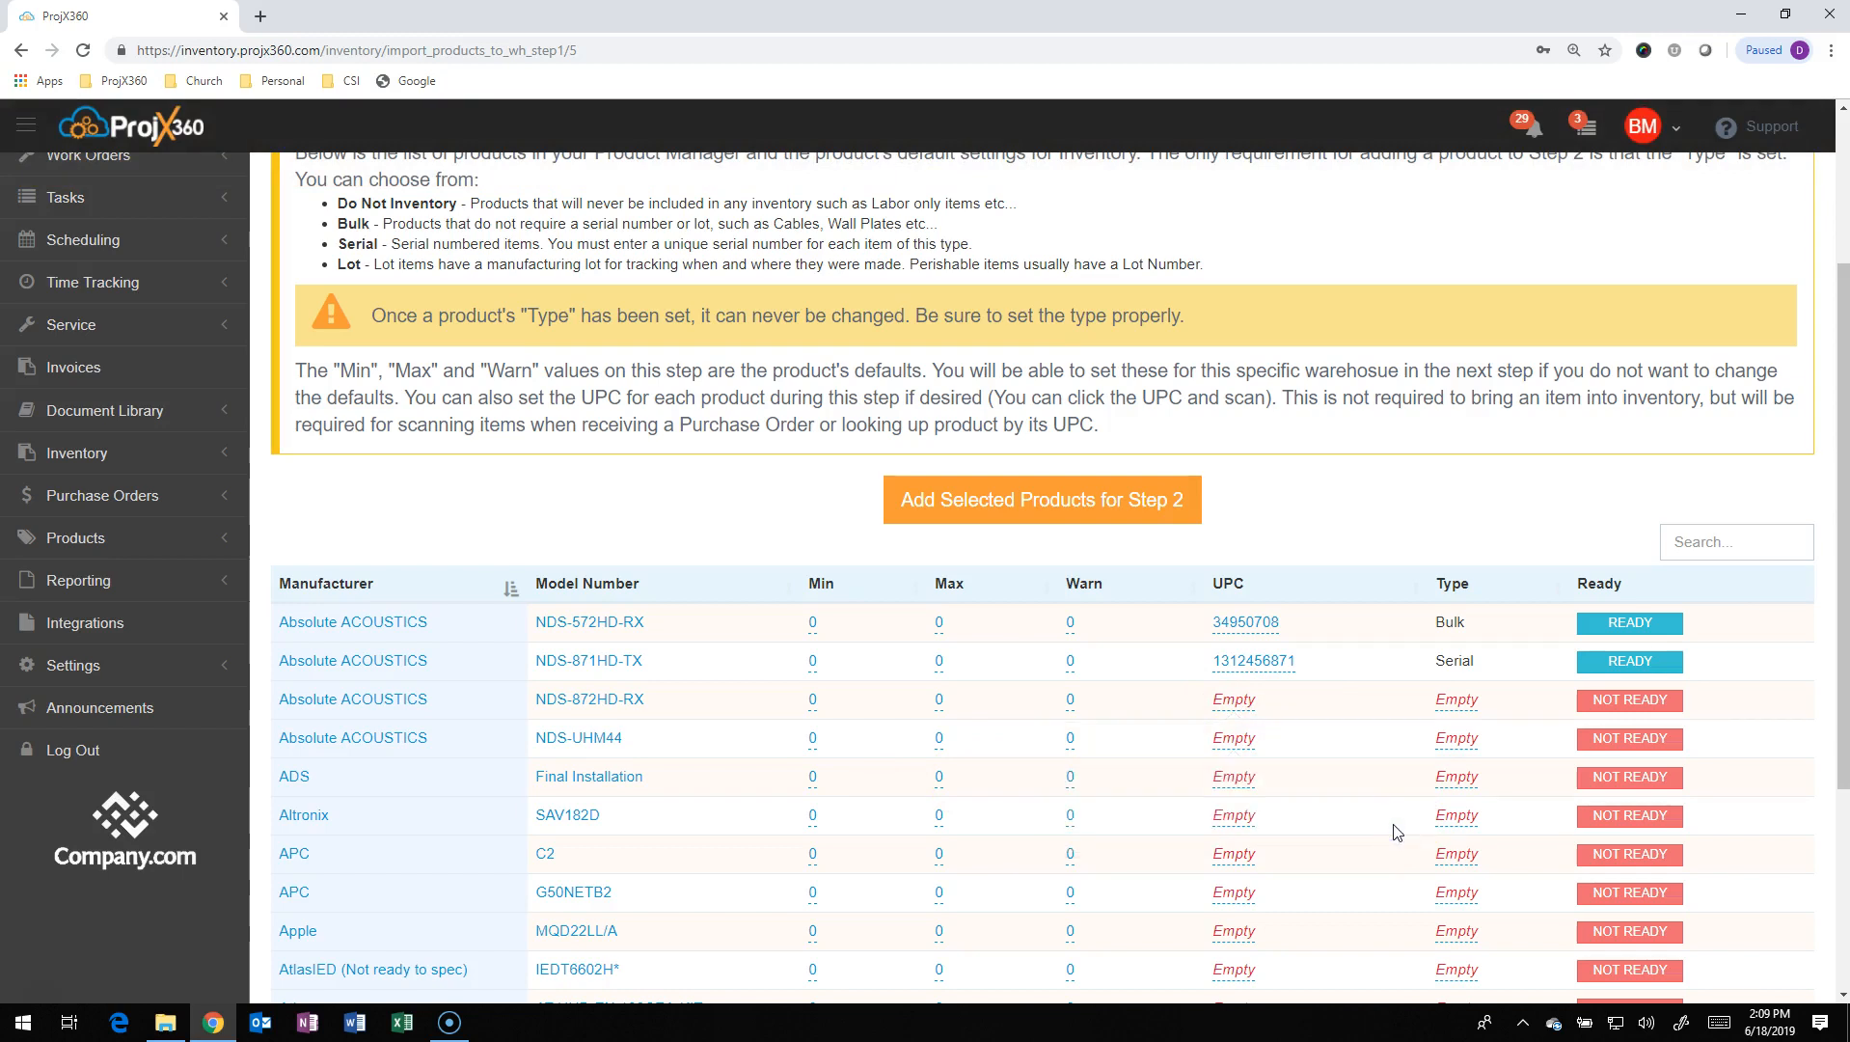
Search 'sanu' and add the Sanus LL22 (Bulk) product to Step 2
click(1728, 543)
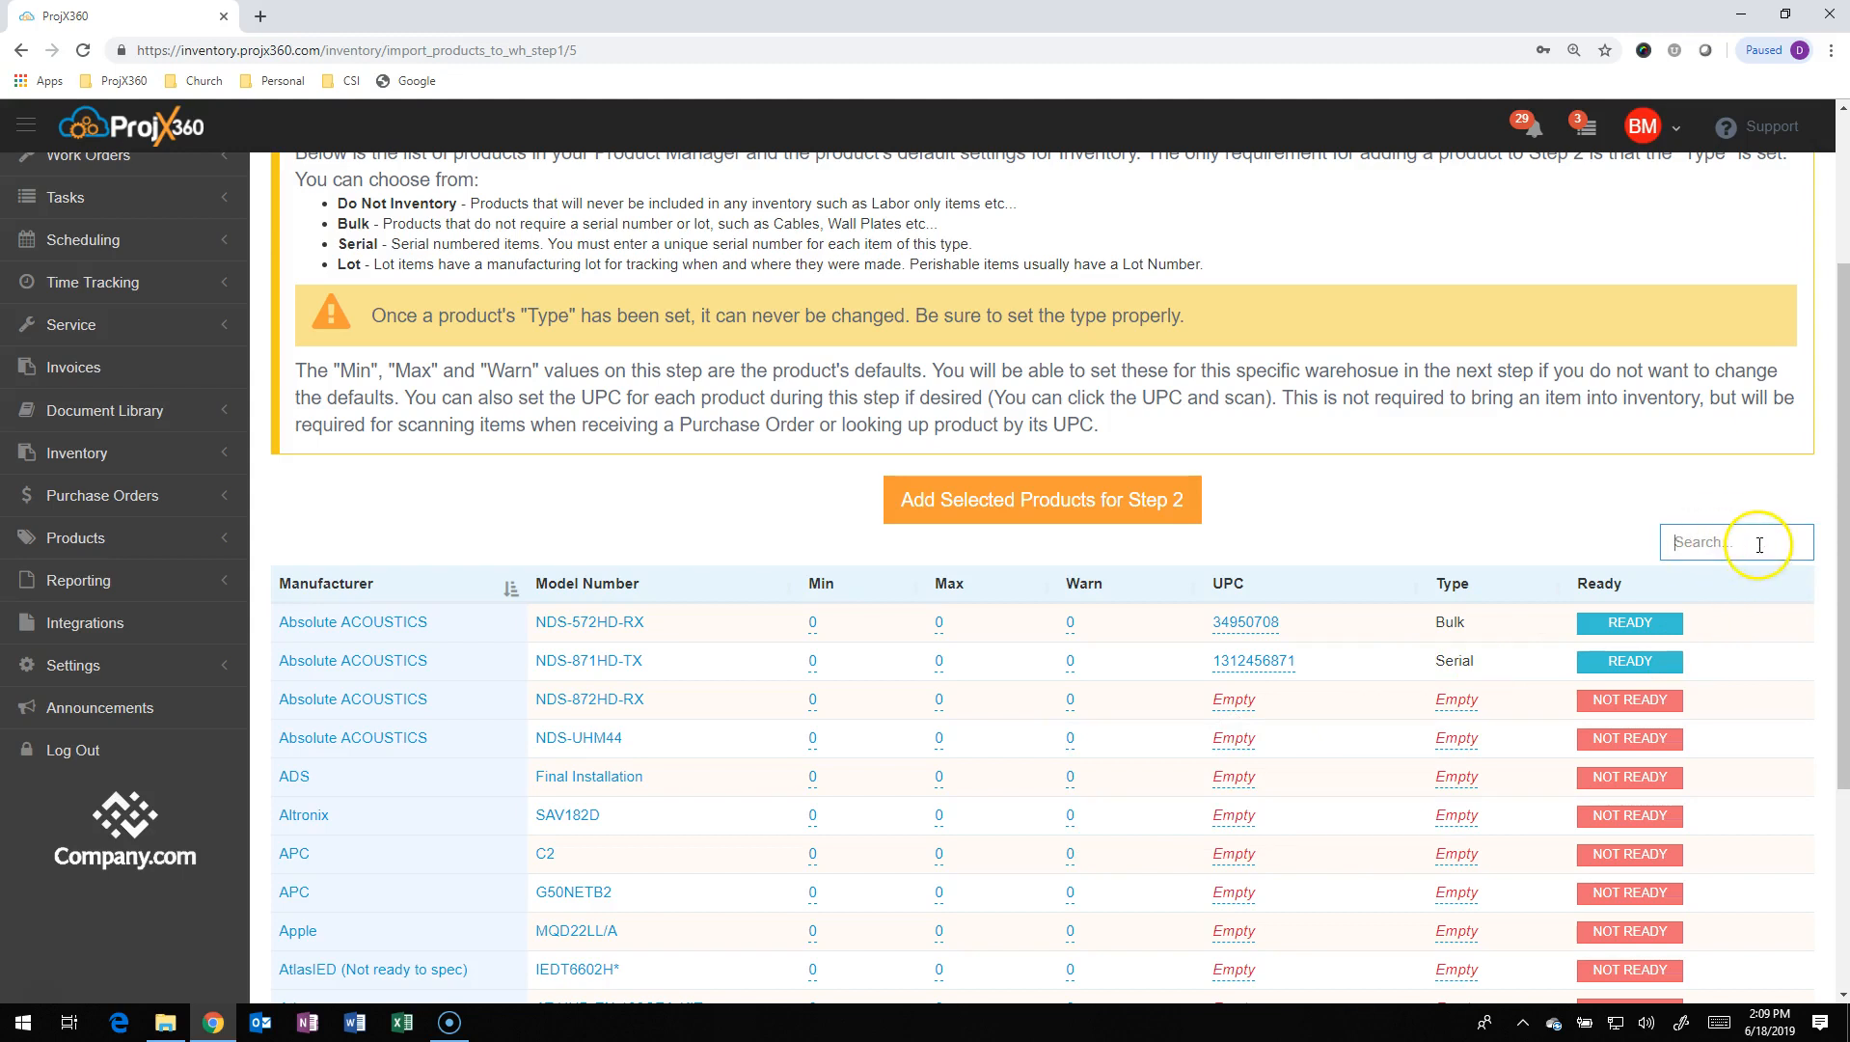
text(sanu)
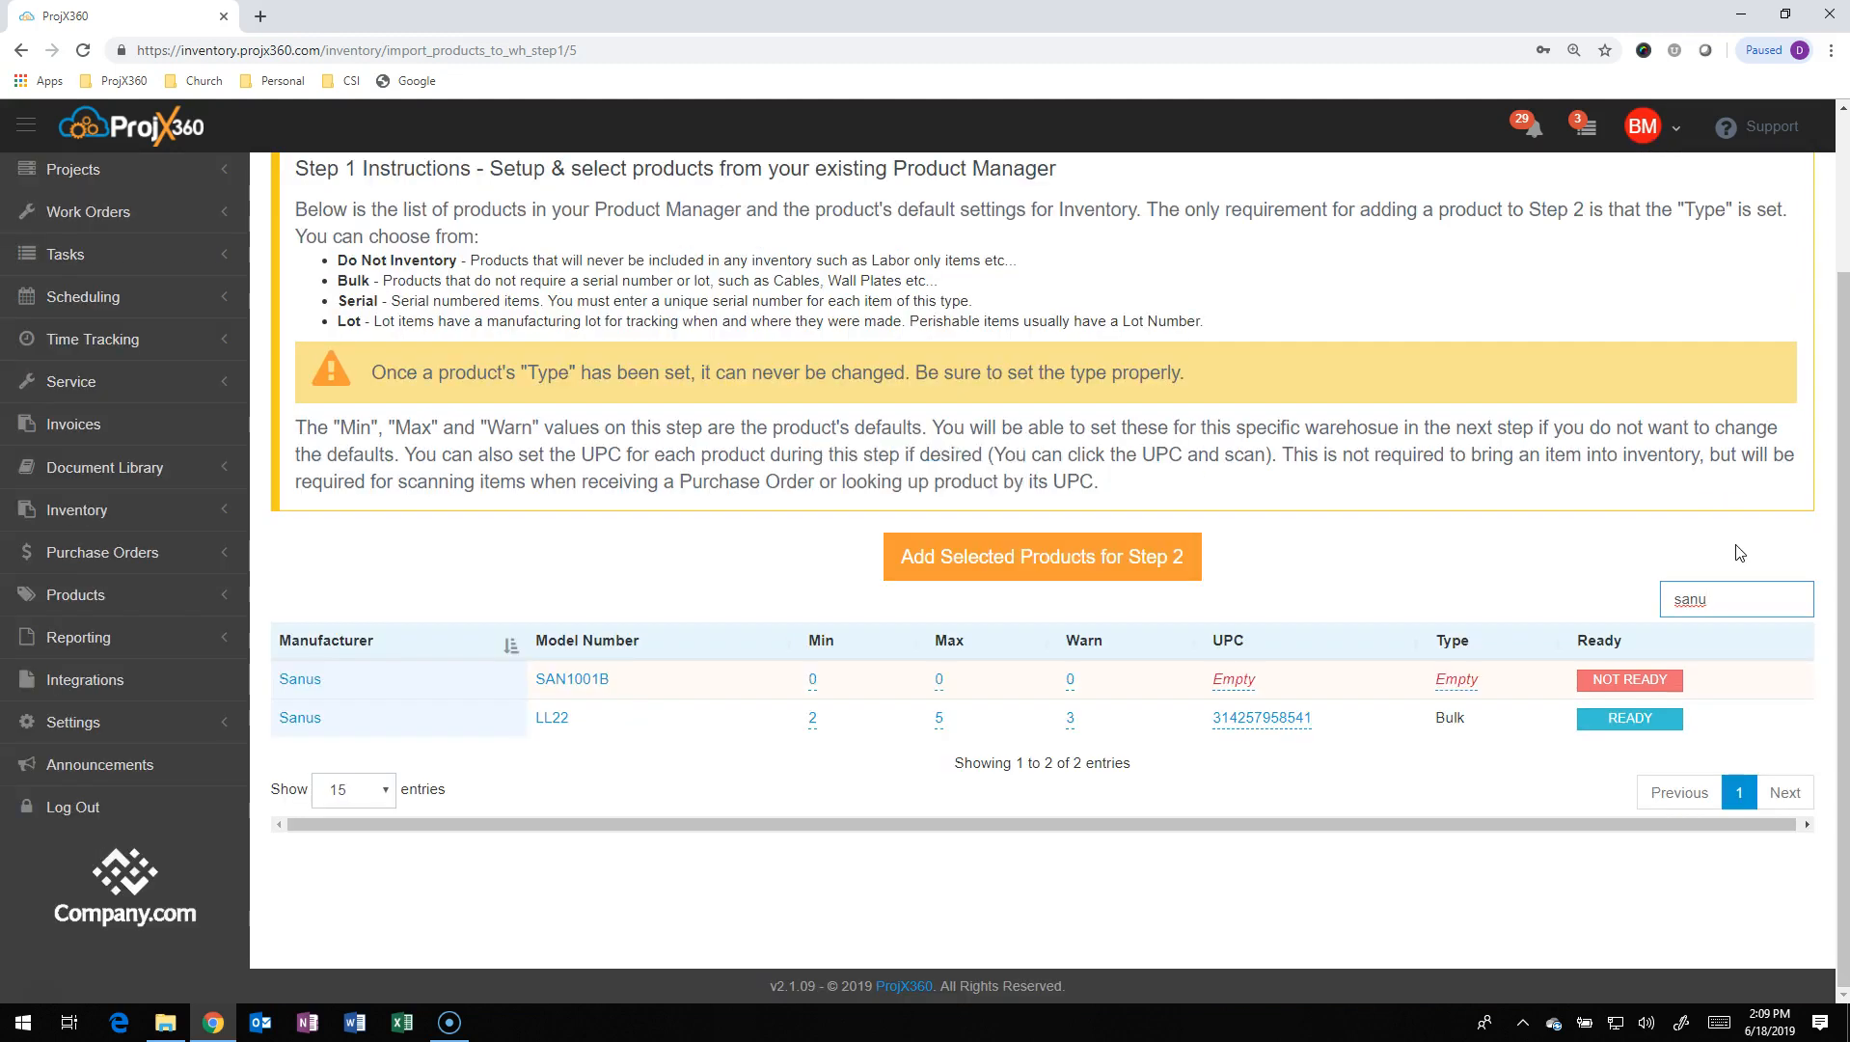
click(728, 735)
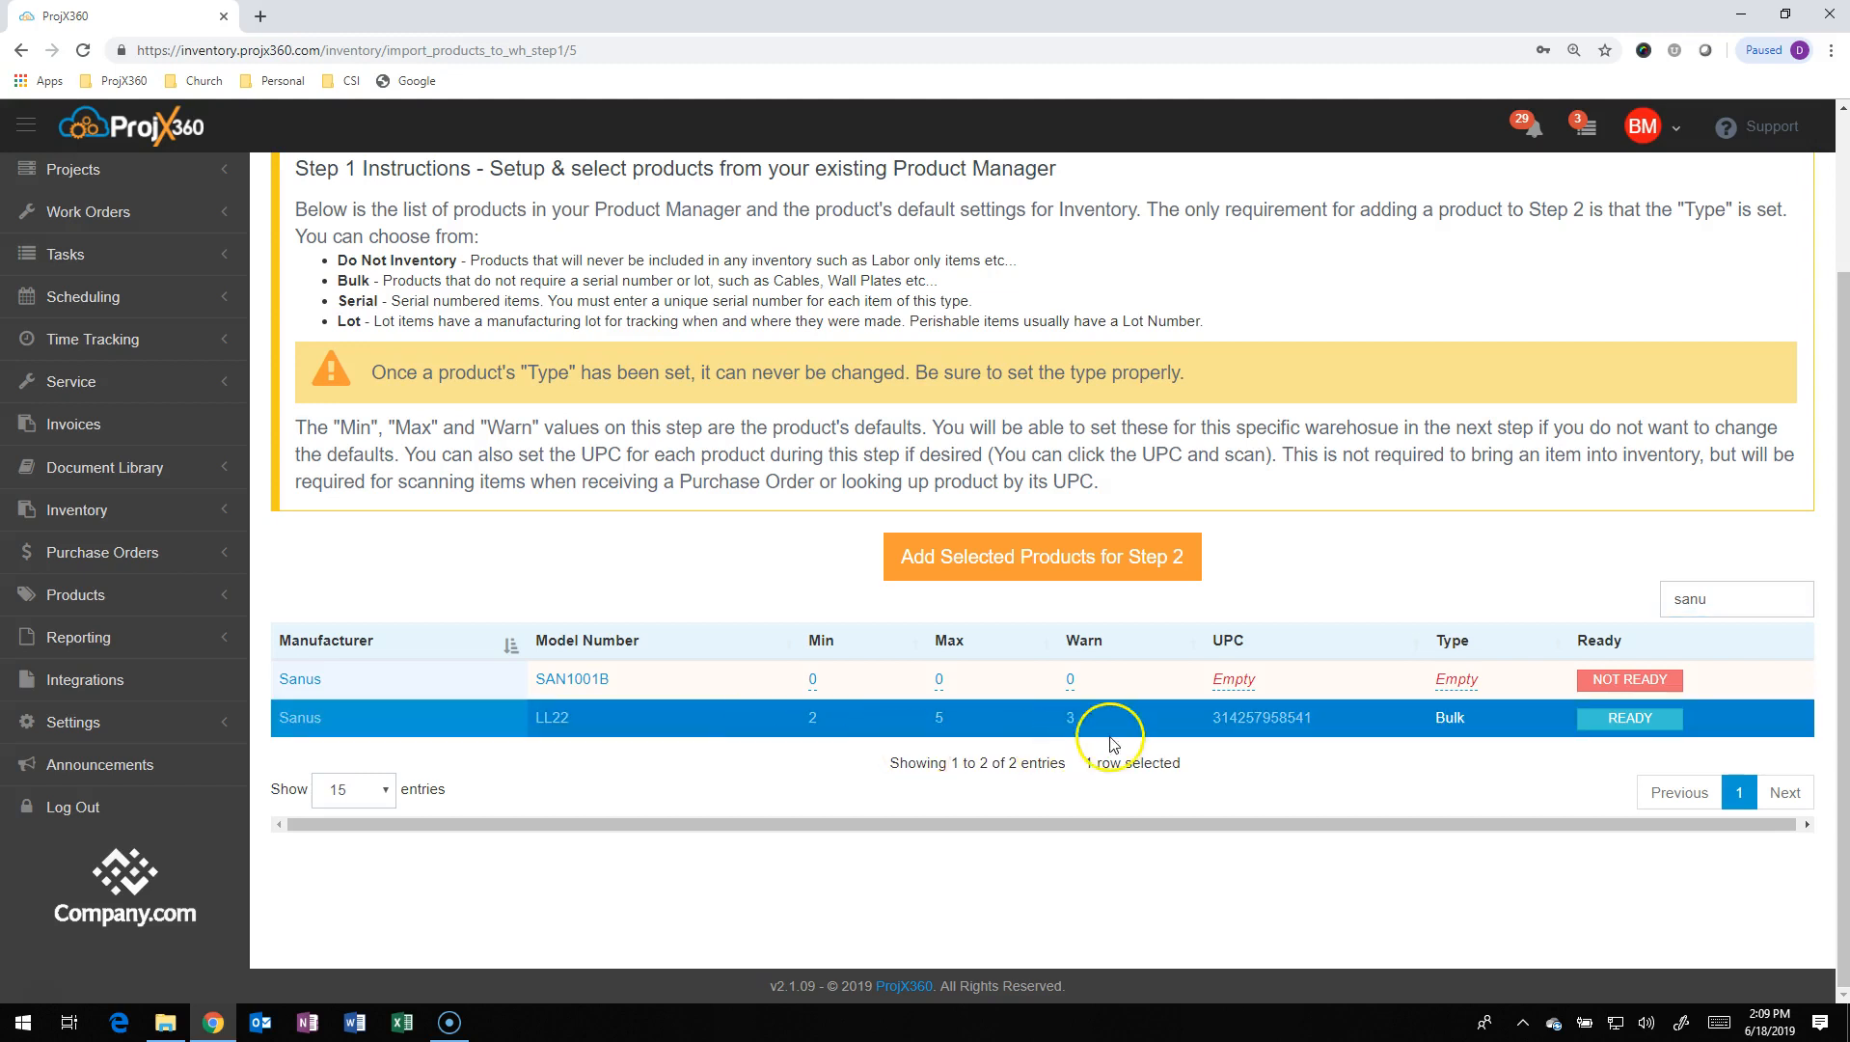
click(1043, 568)
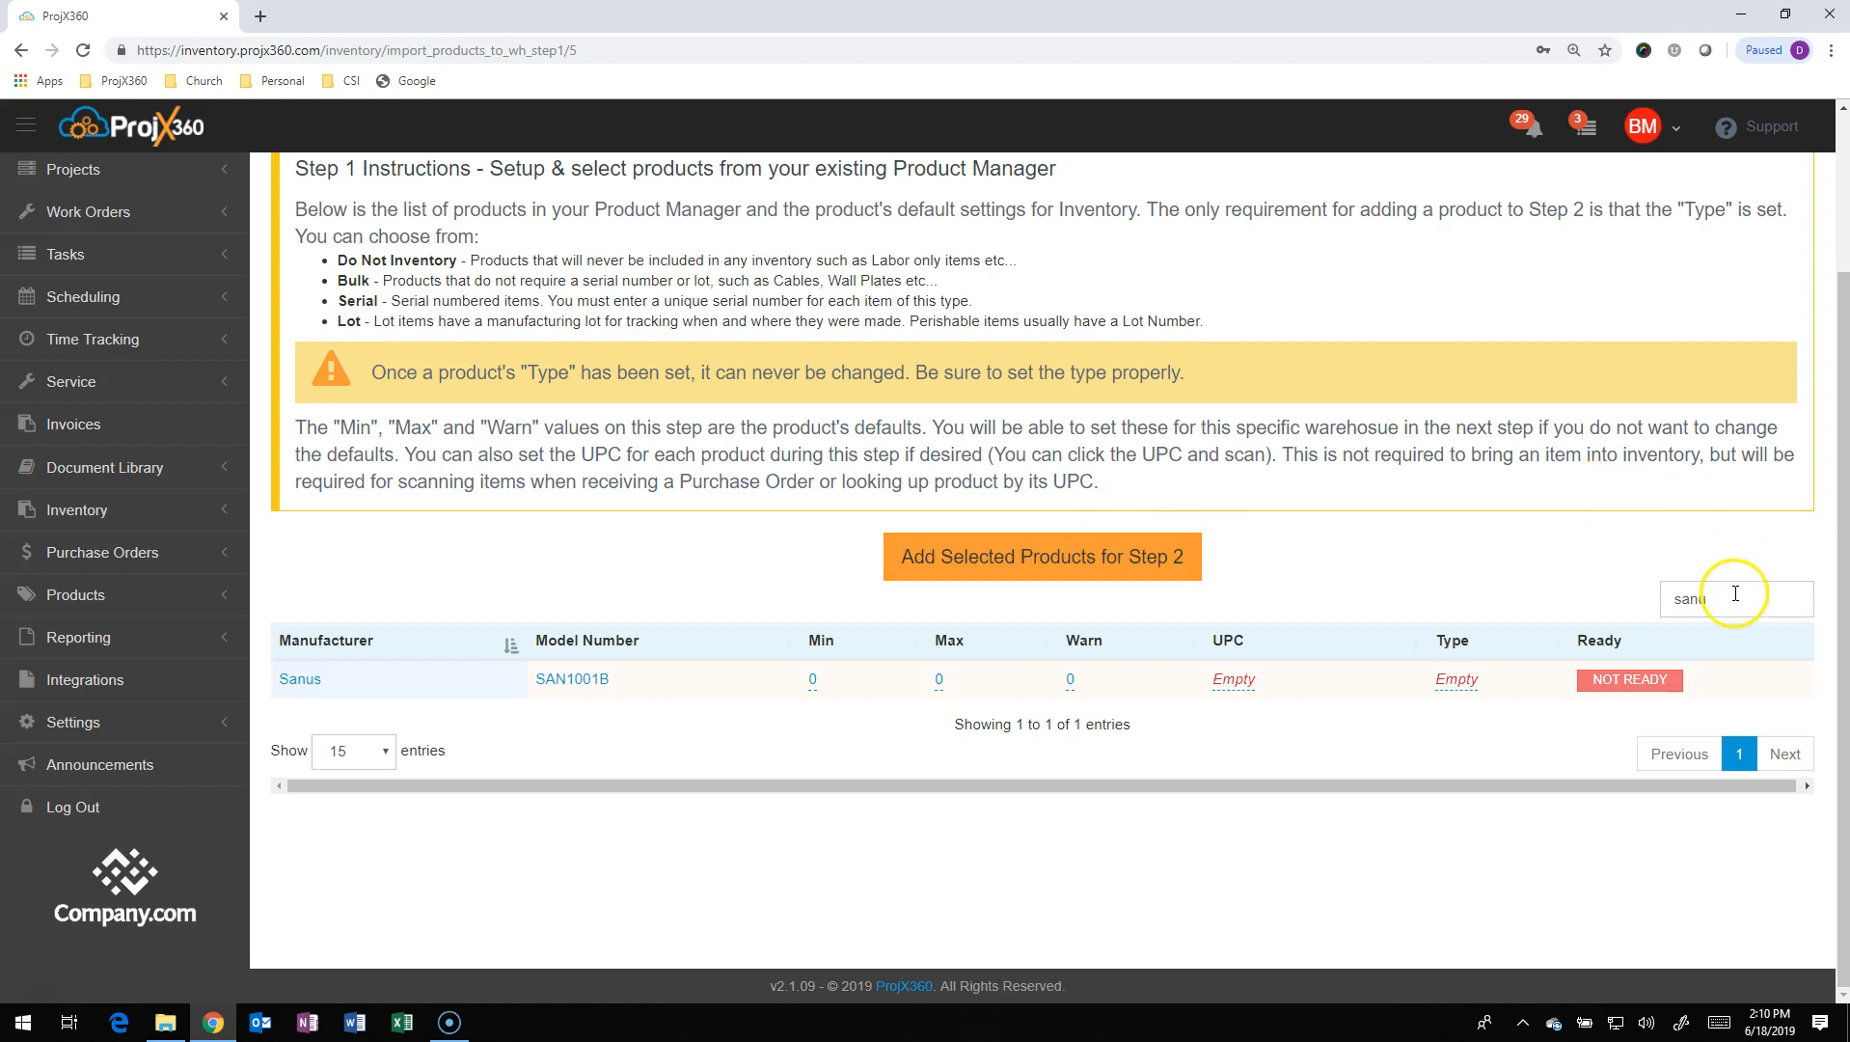
Search 'leon' and add the Leon Speakers HzMMB-UT to Step 2
click(1692, 602)
text(leon)
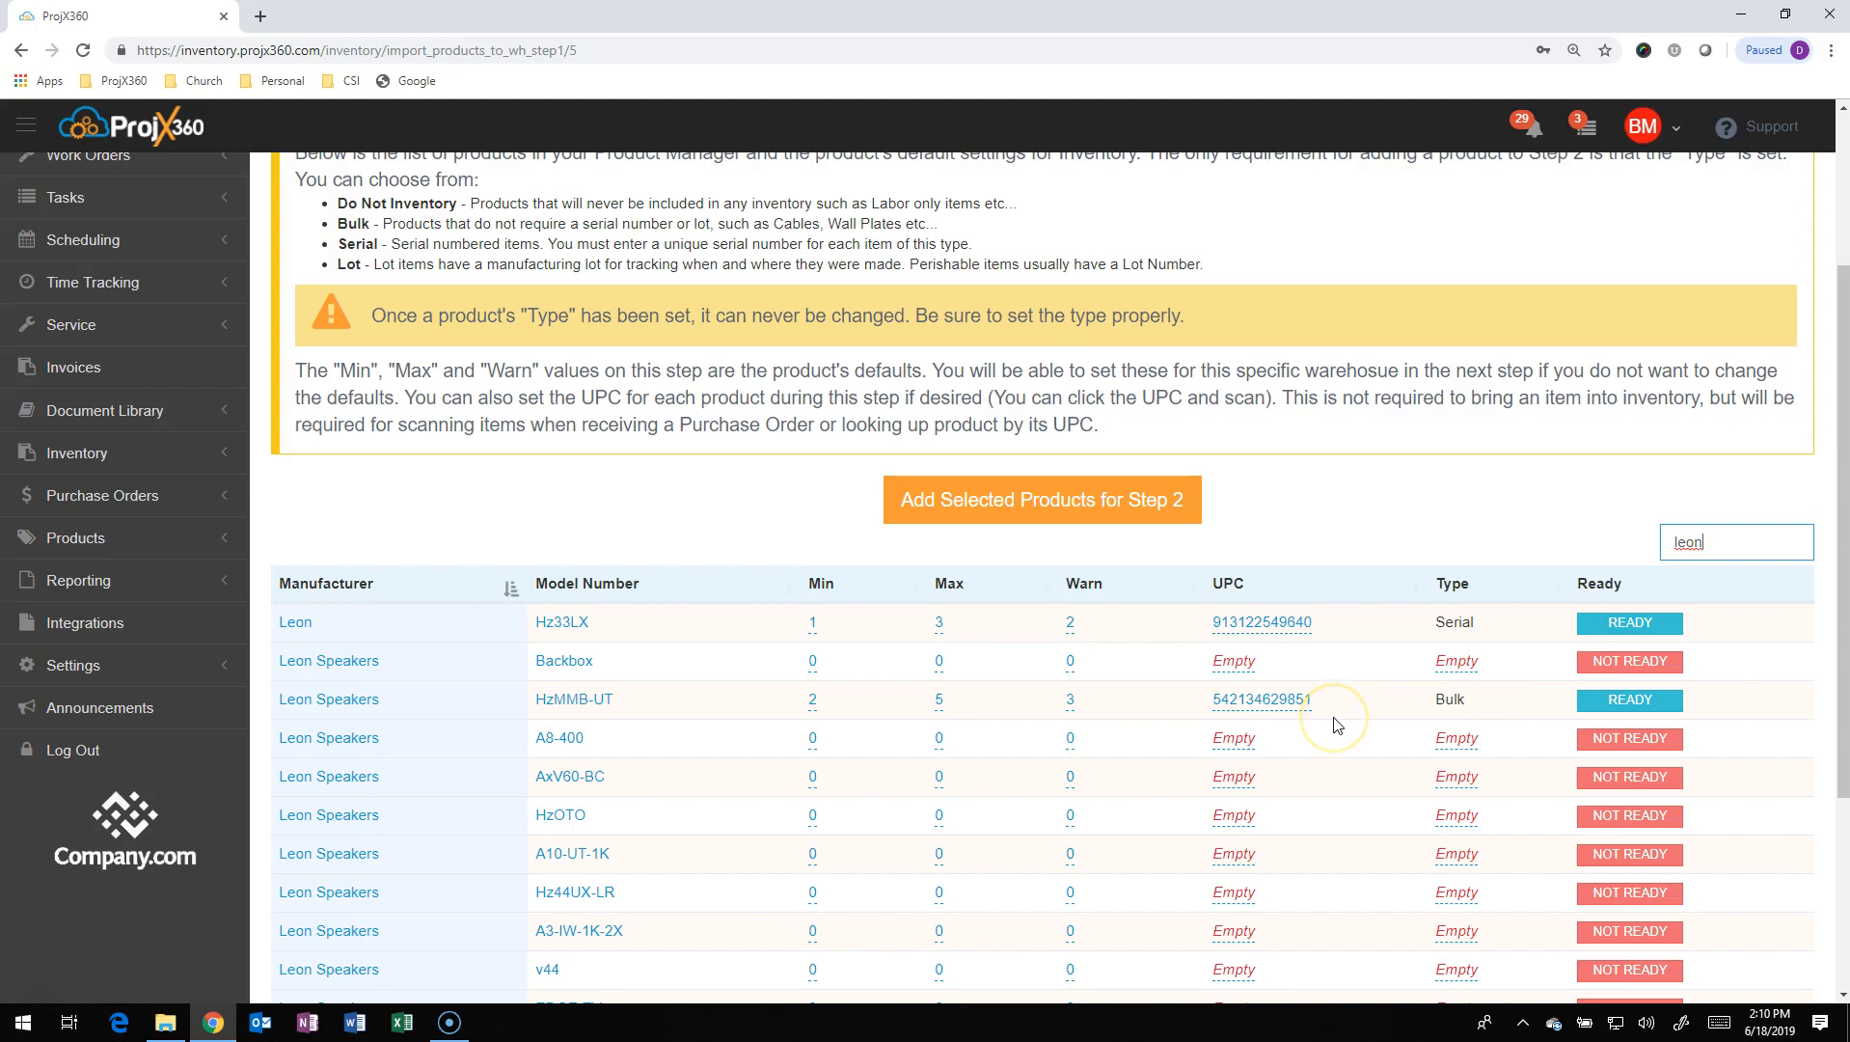
click(752, 709)
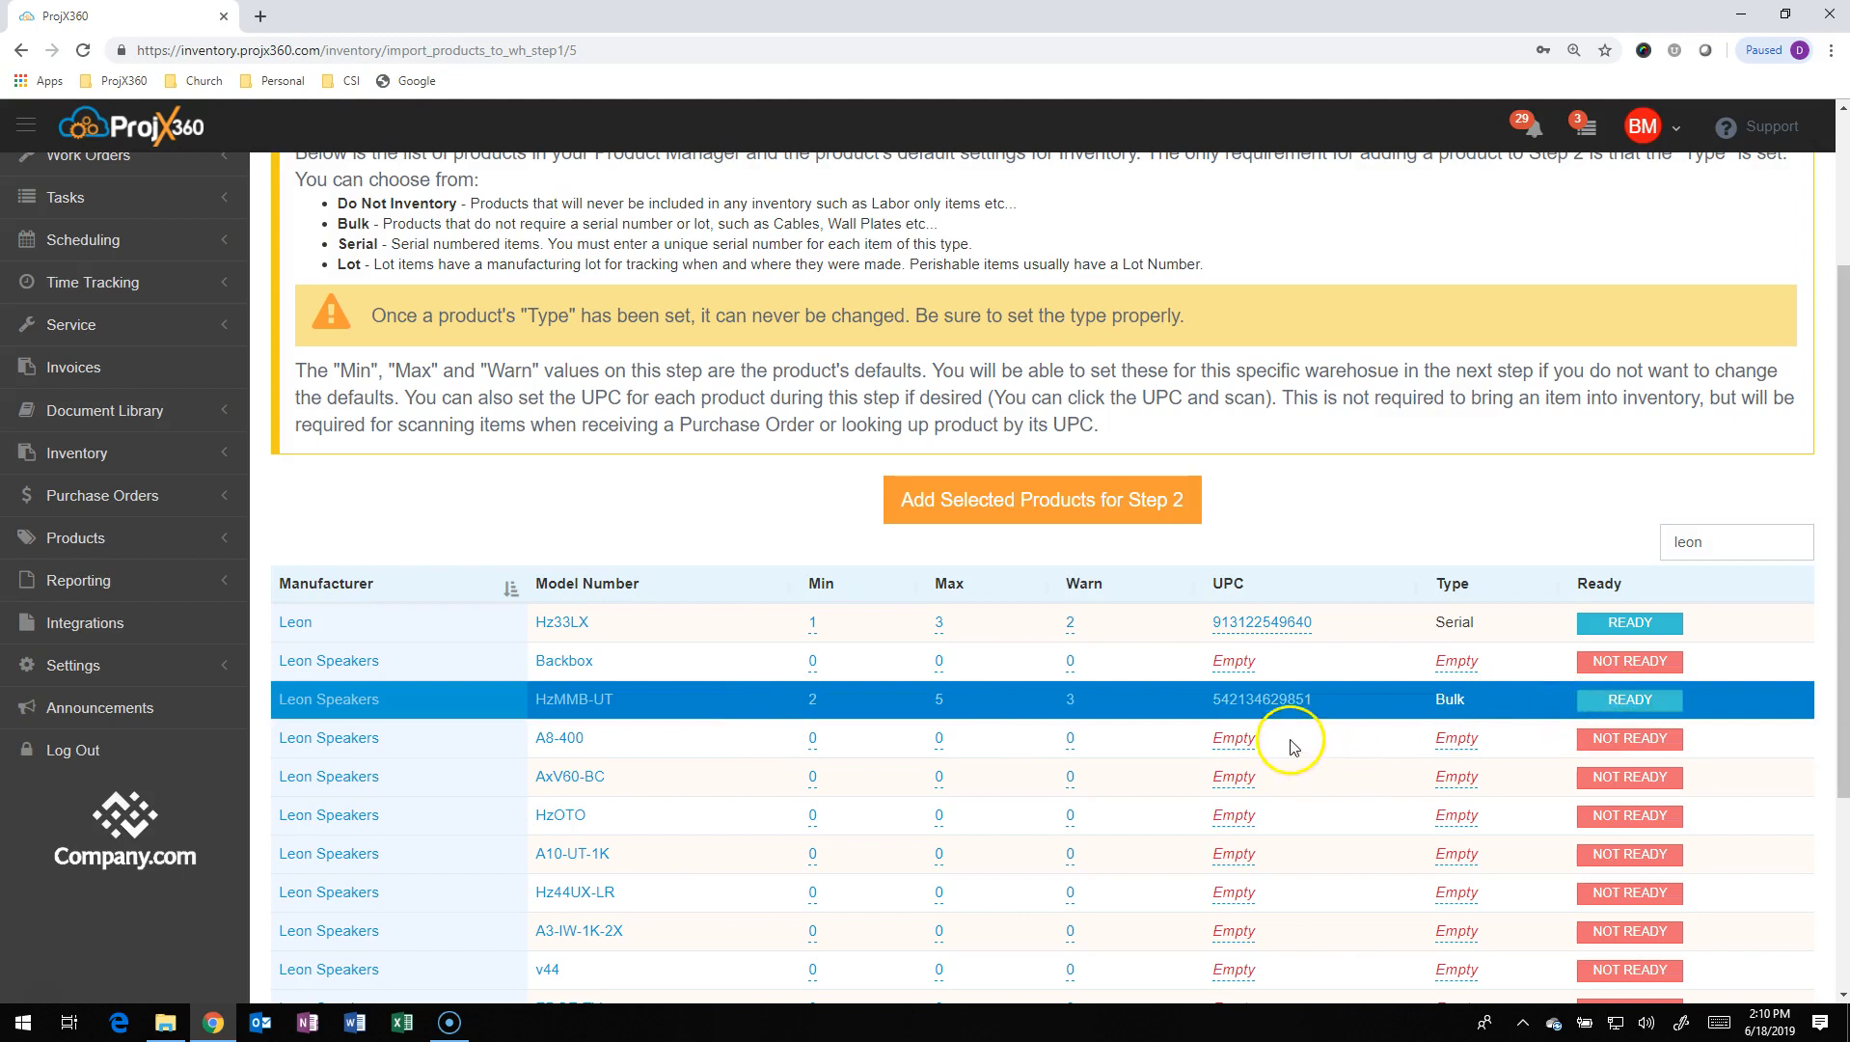
click(1106, 498)
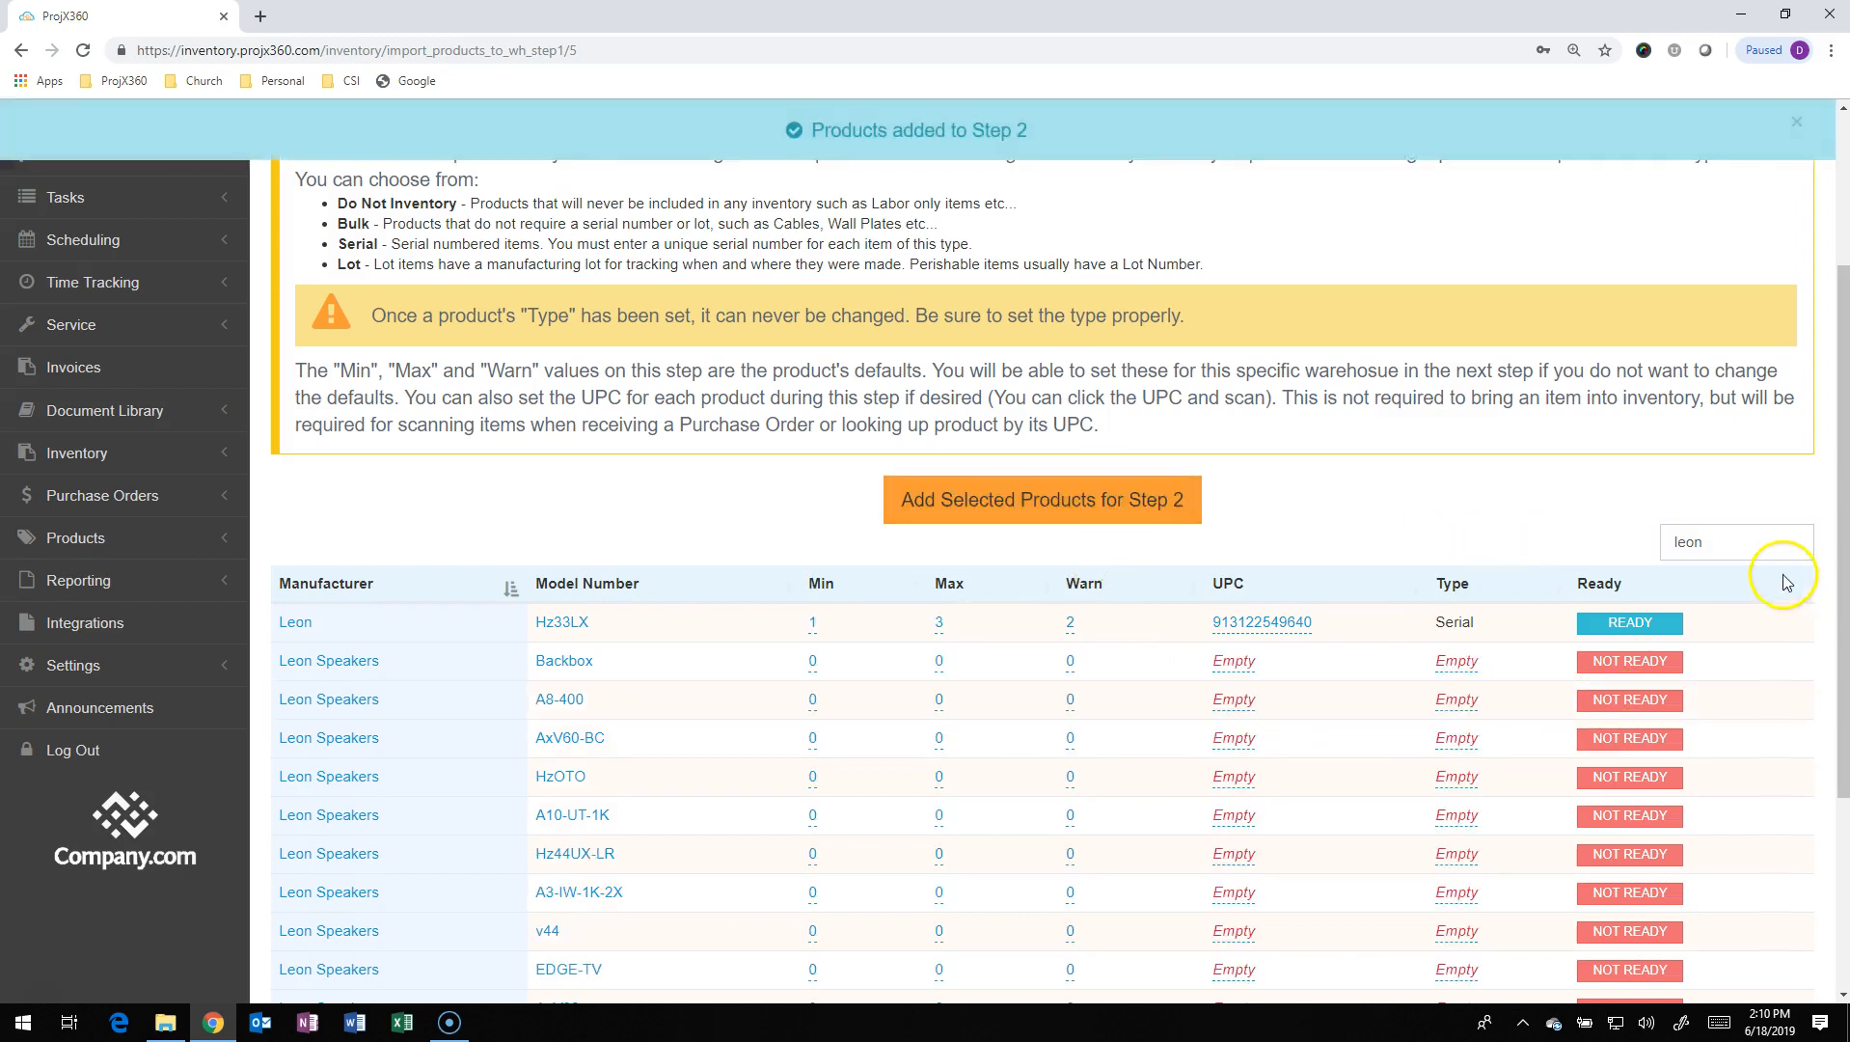
Replace the search with 'cres' and add the Crestron CP3 to Step 2
drag(1742, 541, 1666, 543)
text(cres)
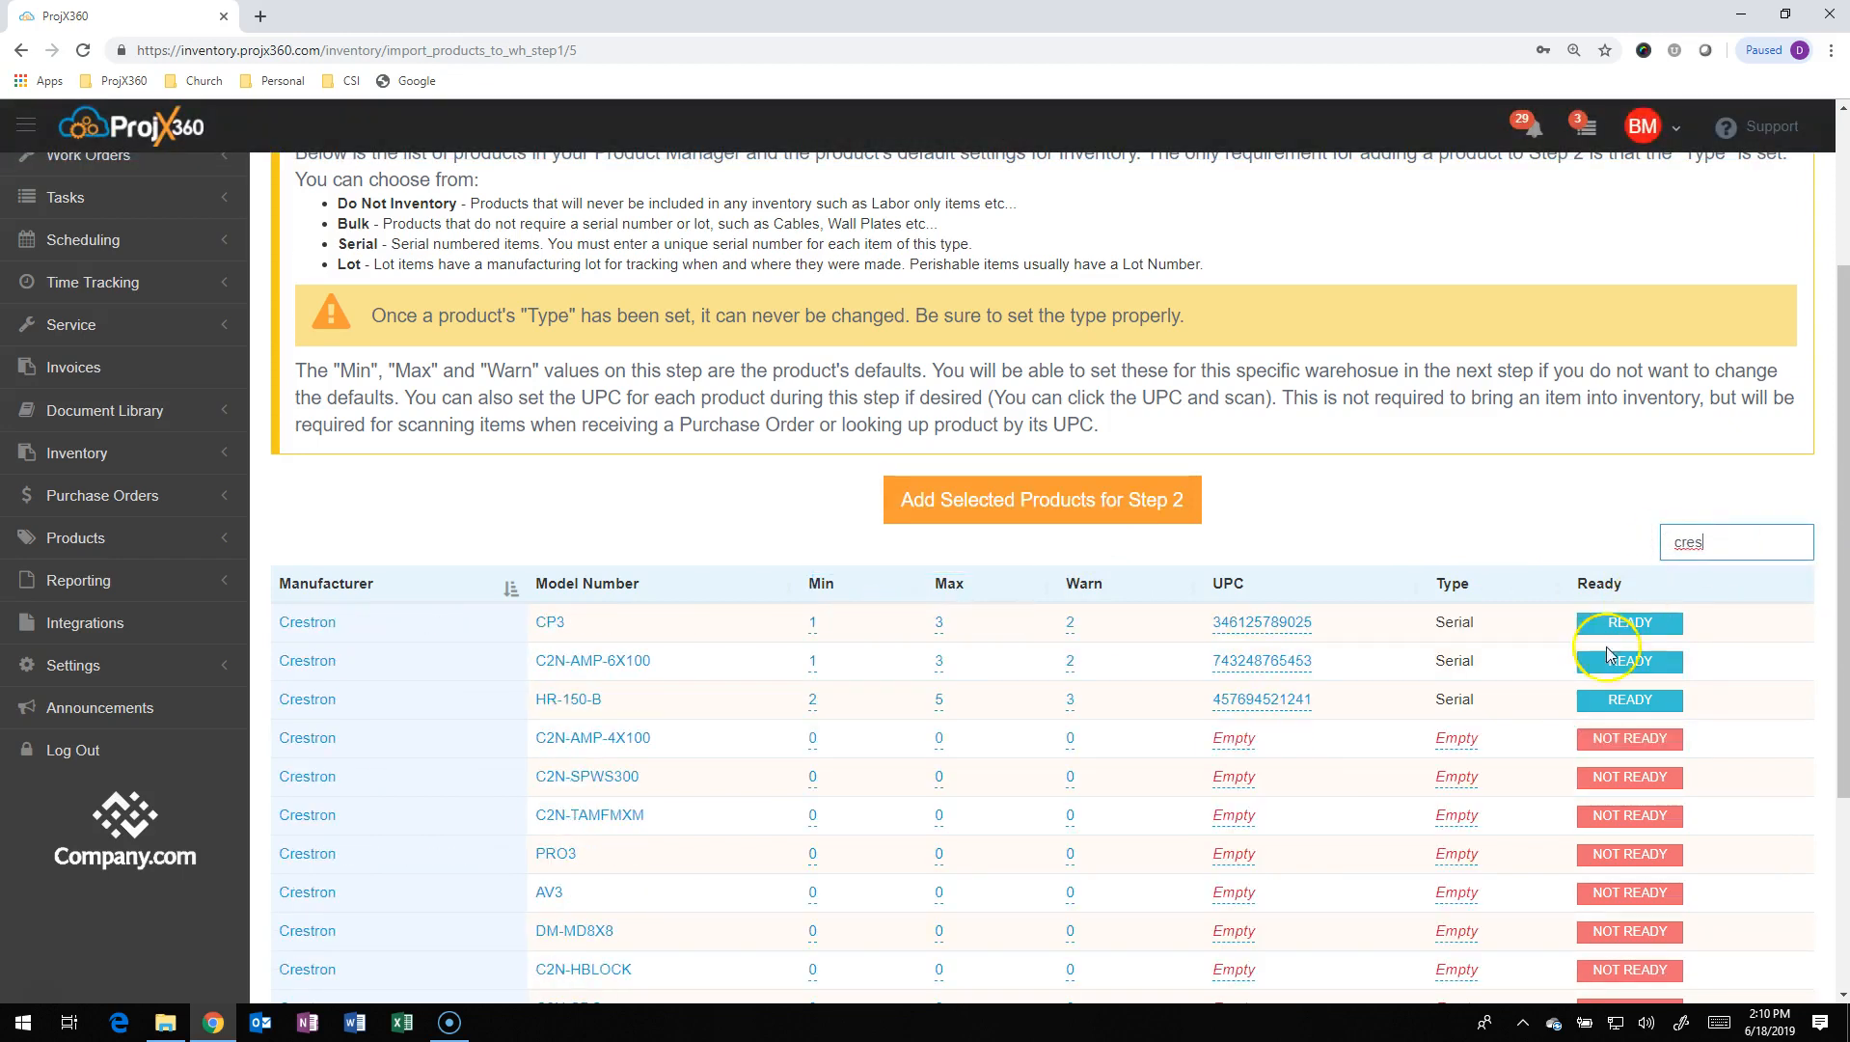
click(769, 640)
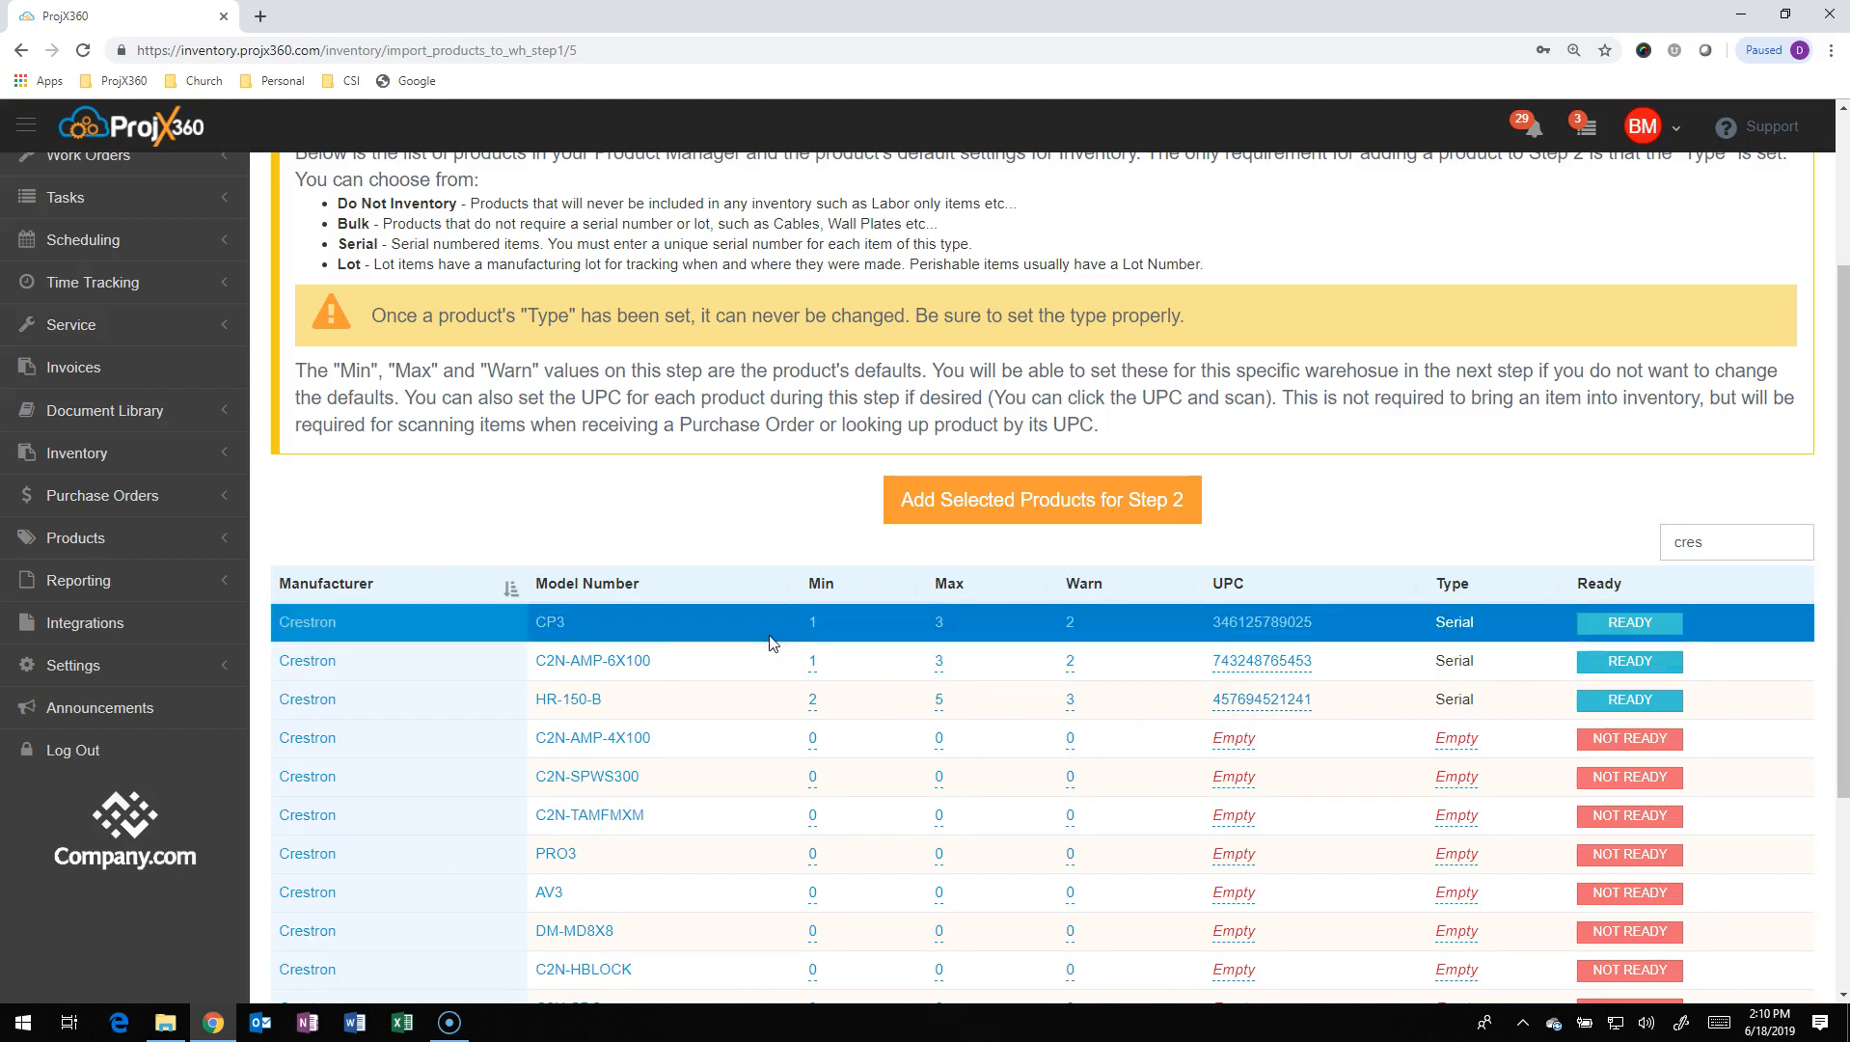
click(1064, 498)
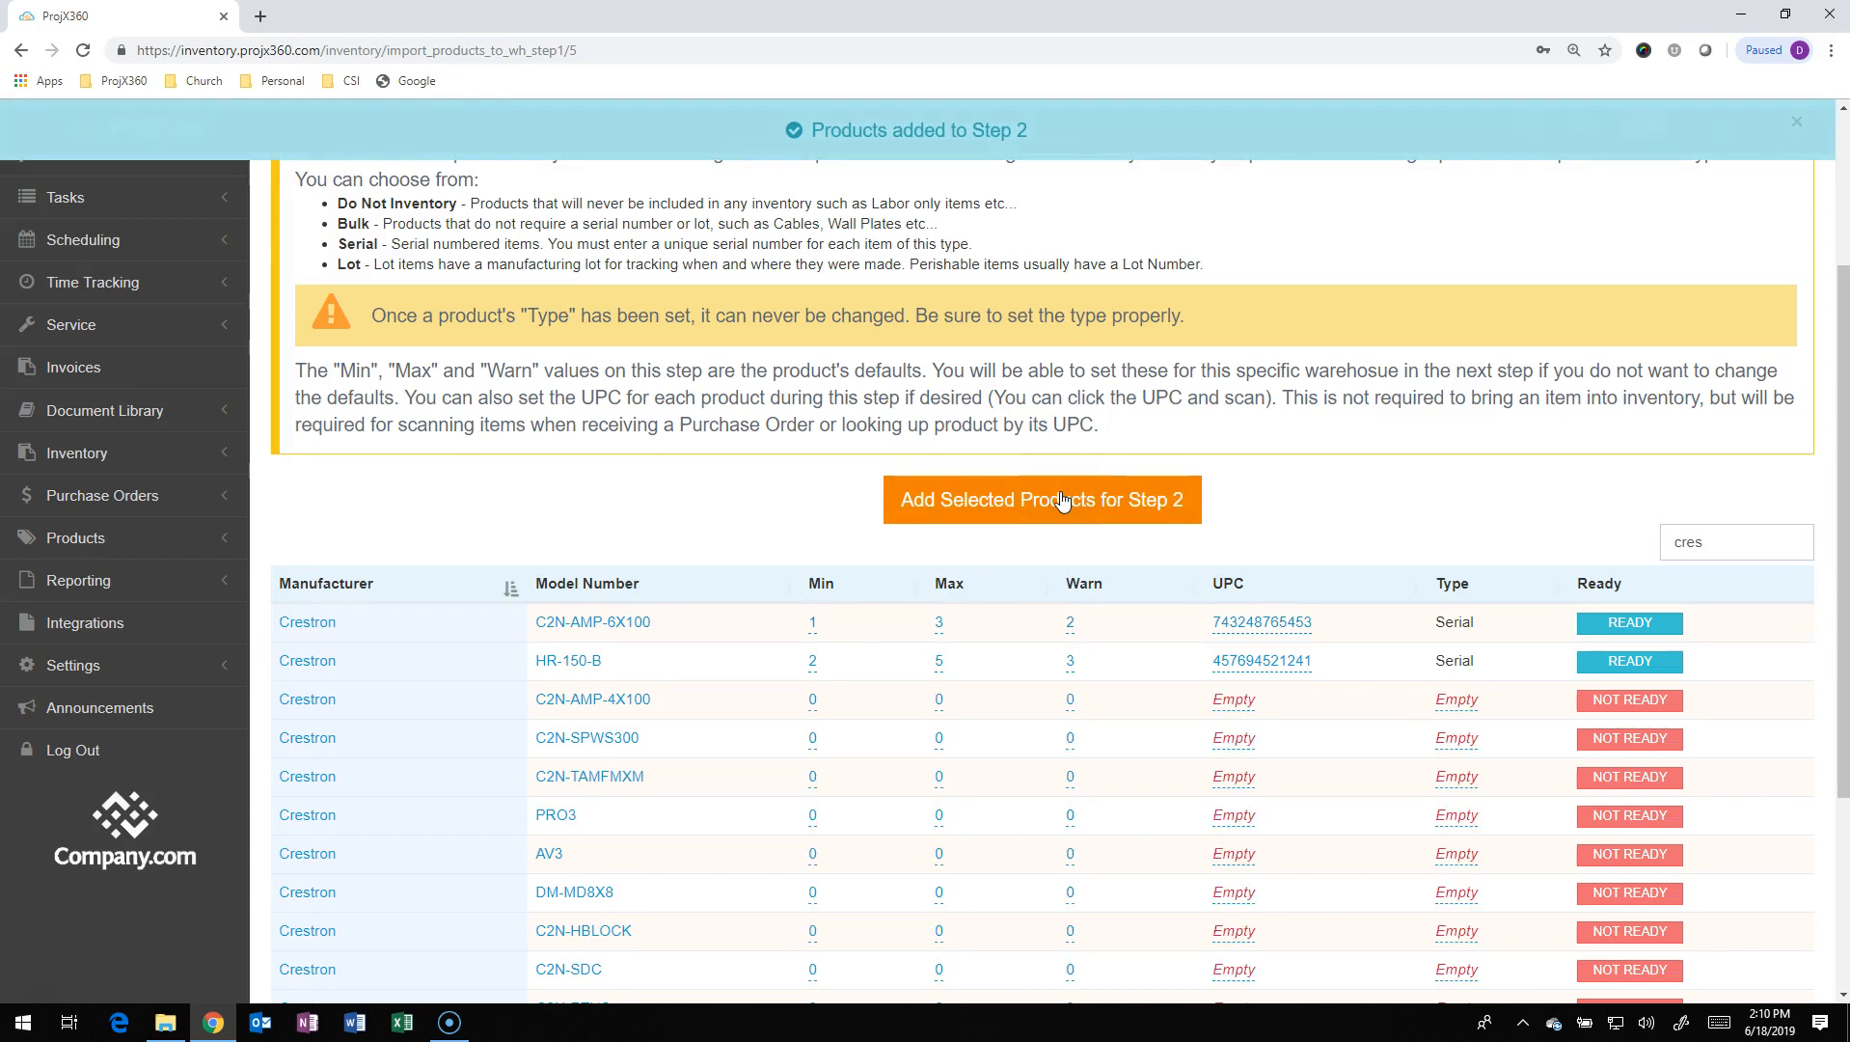
scroll(1065, 545, up, 3)
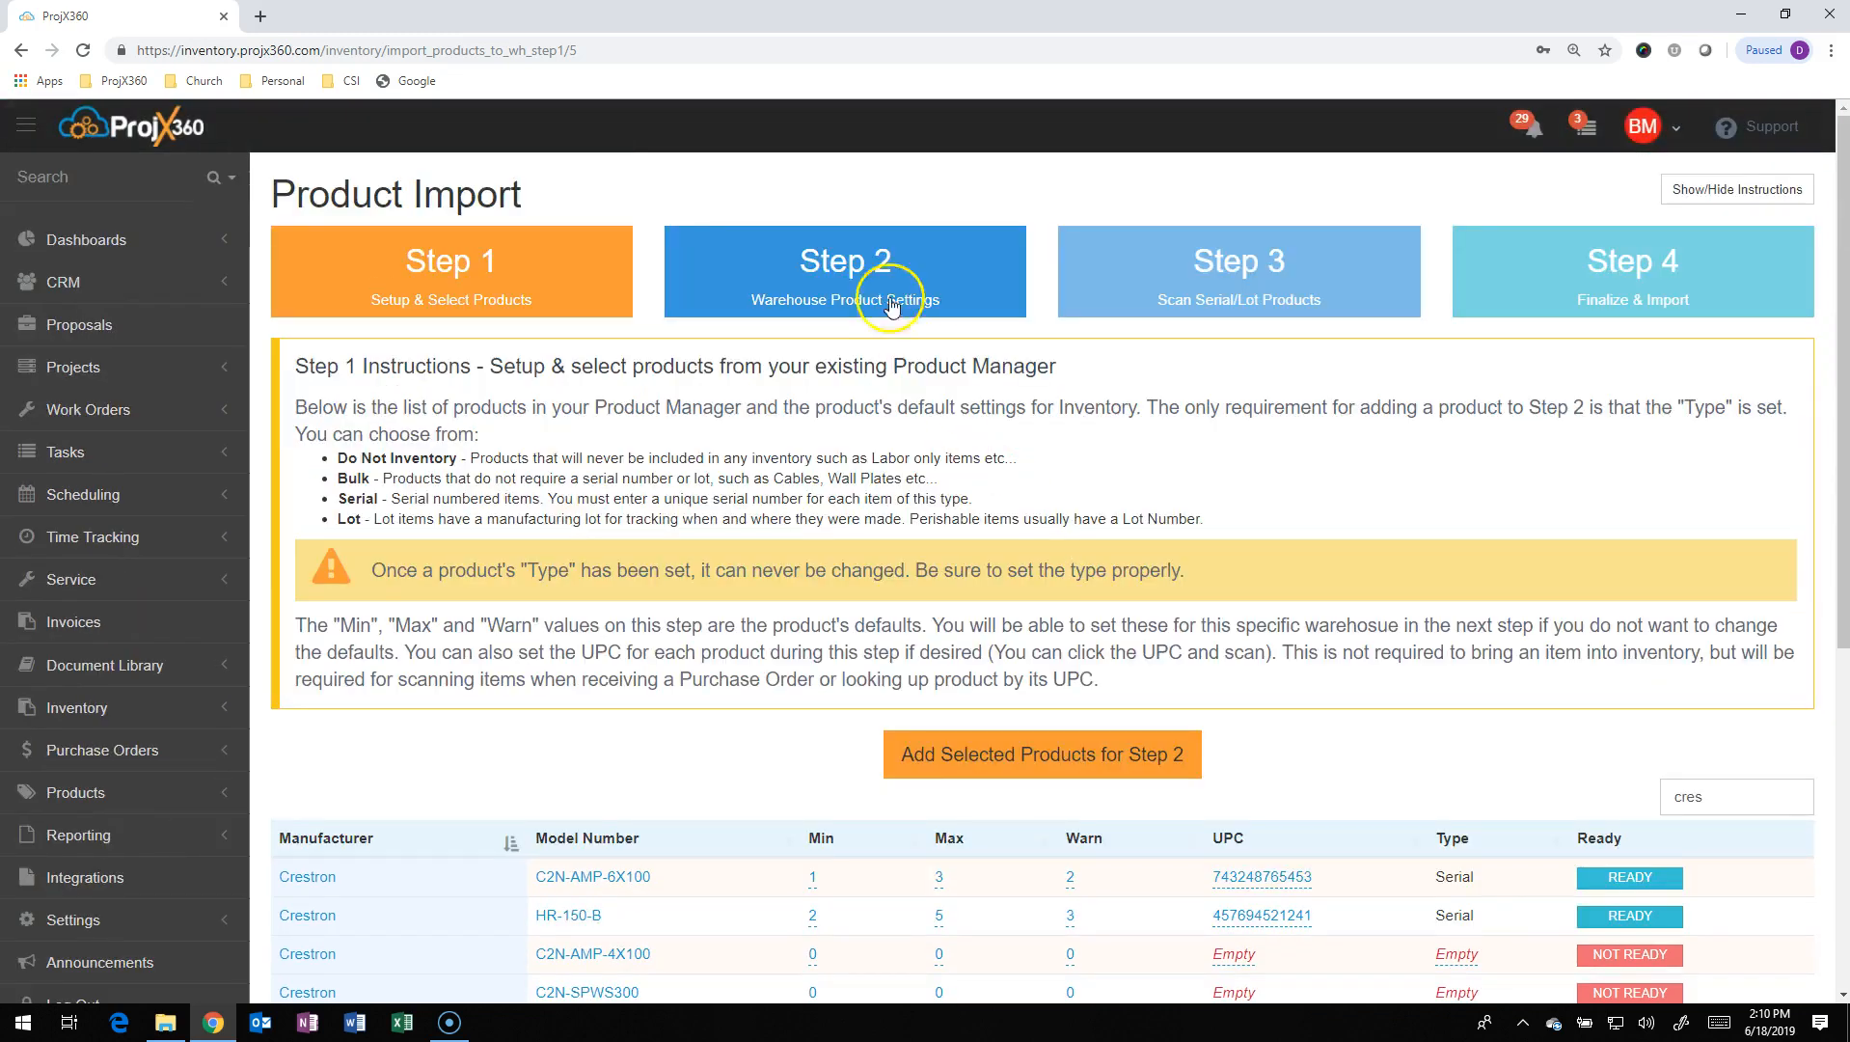
Open Step 2 Warehouse Product Settings, listing CP3, HzMMB-UT and LL22 with empty bins
click(814, 269)
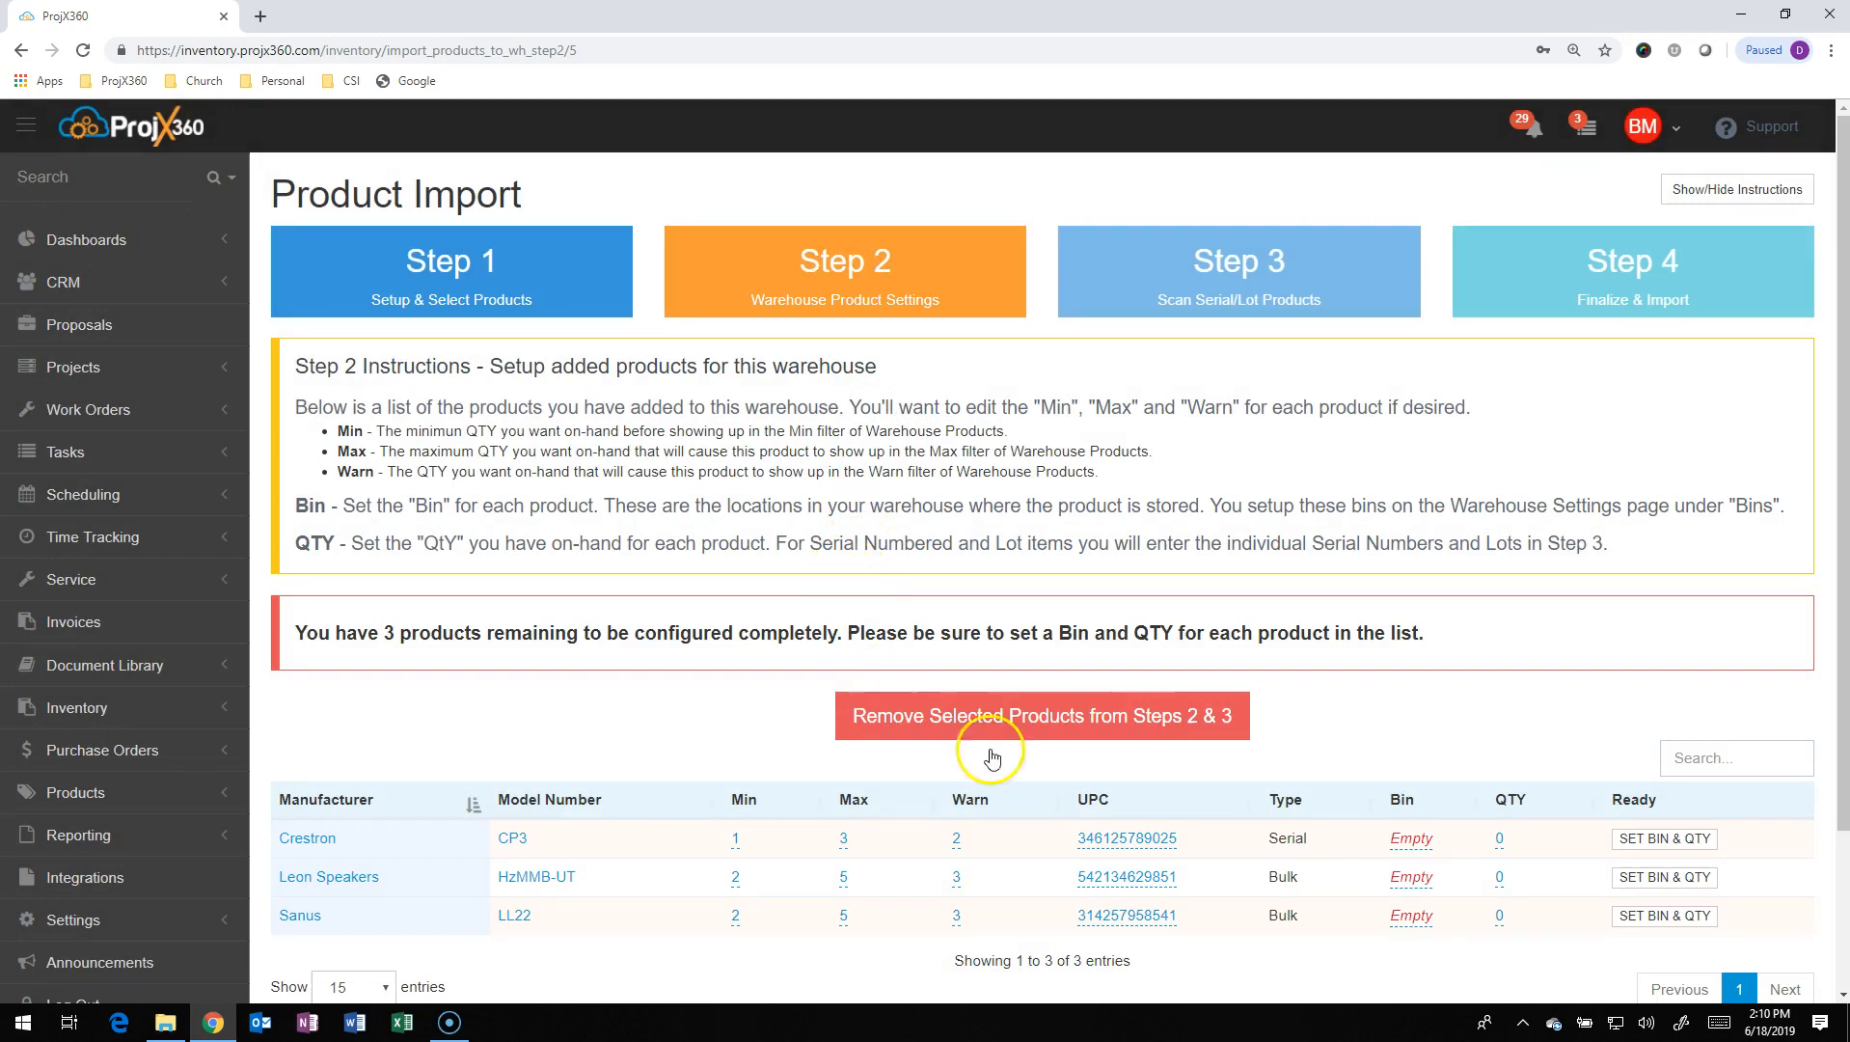
scroll(1218, 881, down, 2)
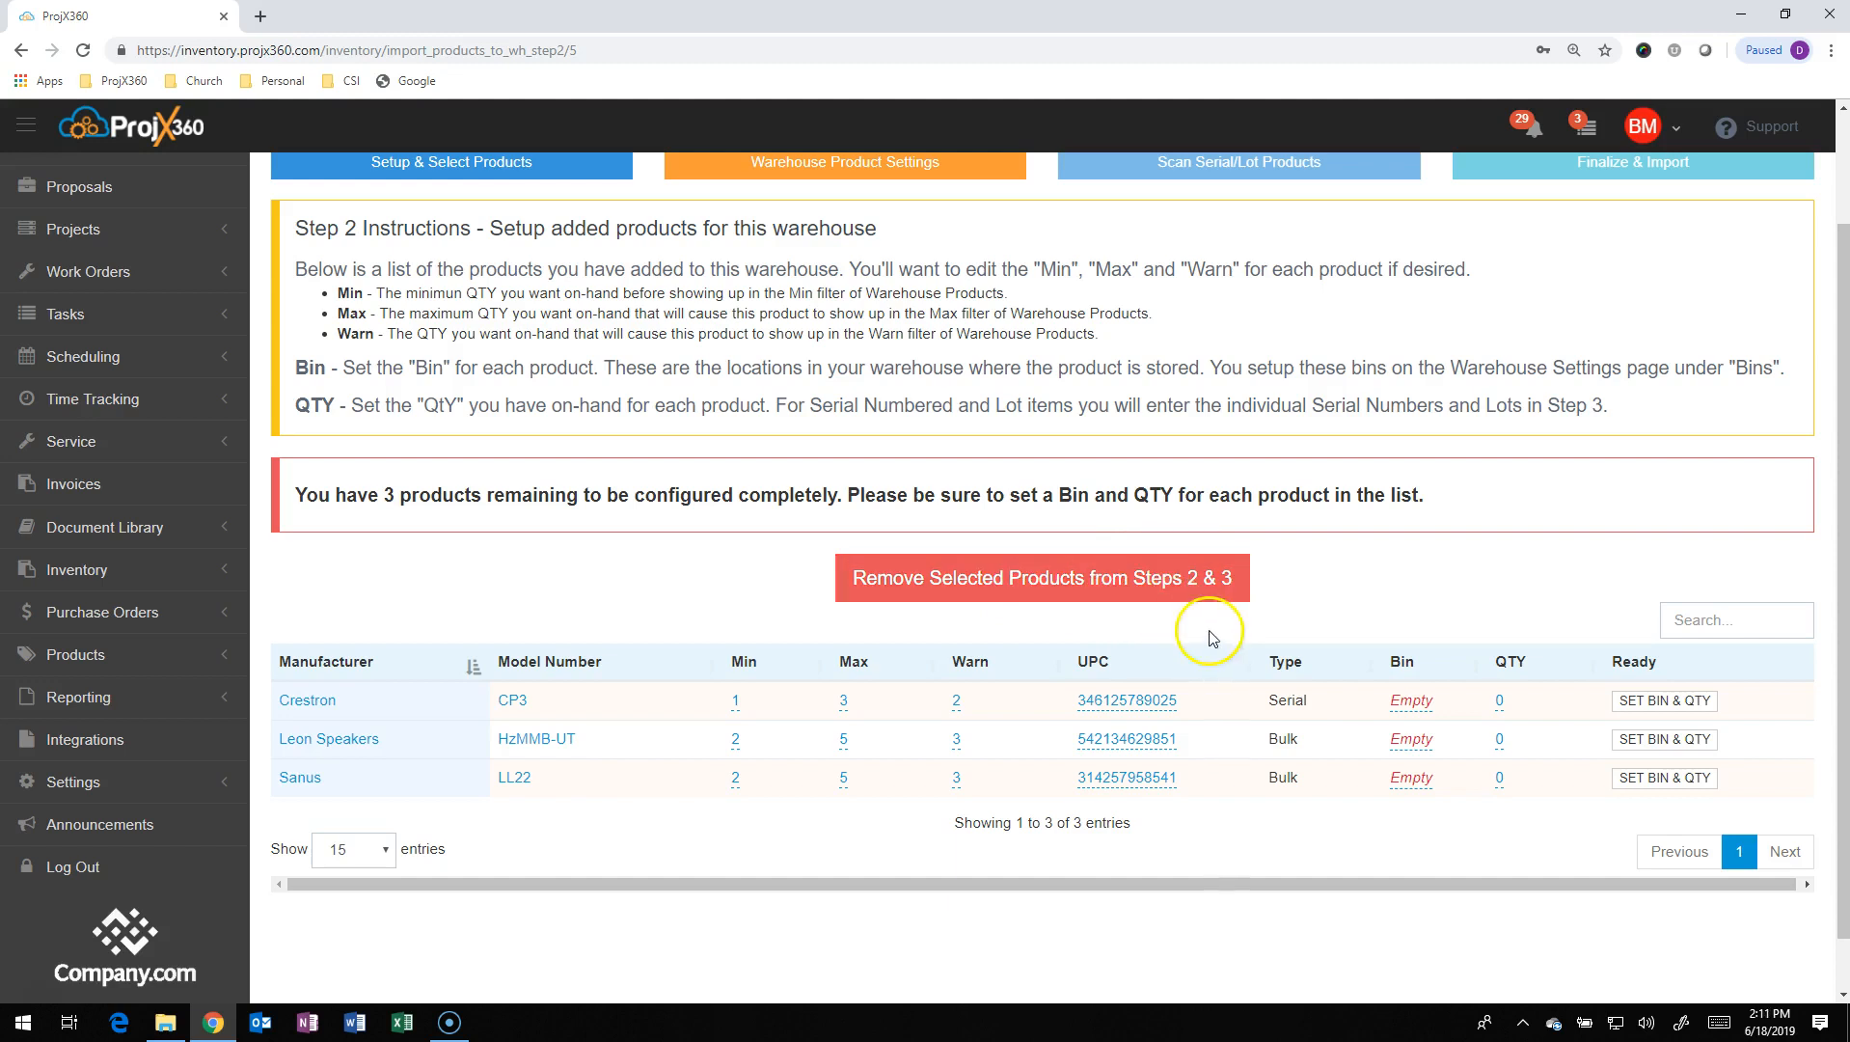
Assign the Crestron CP3 to Shelf #1 with quantity 1
click(1406, 702)
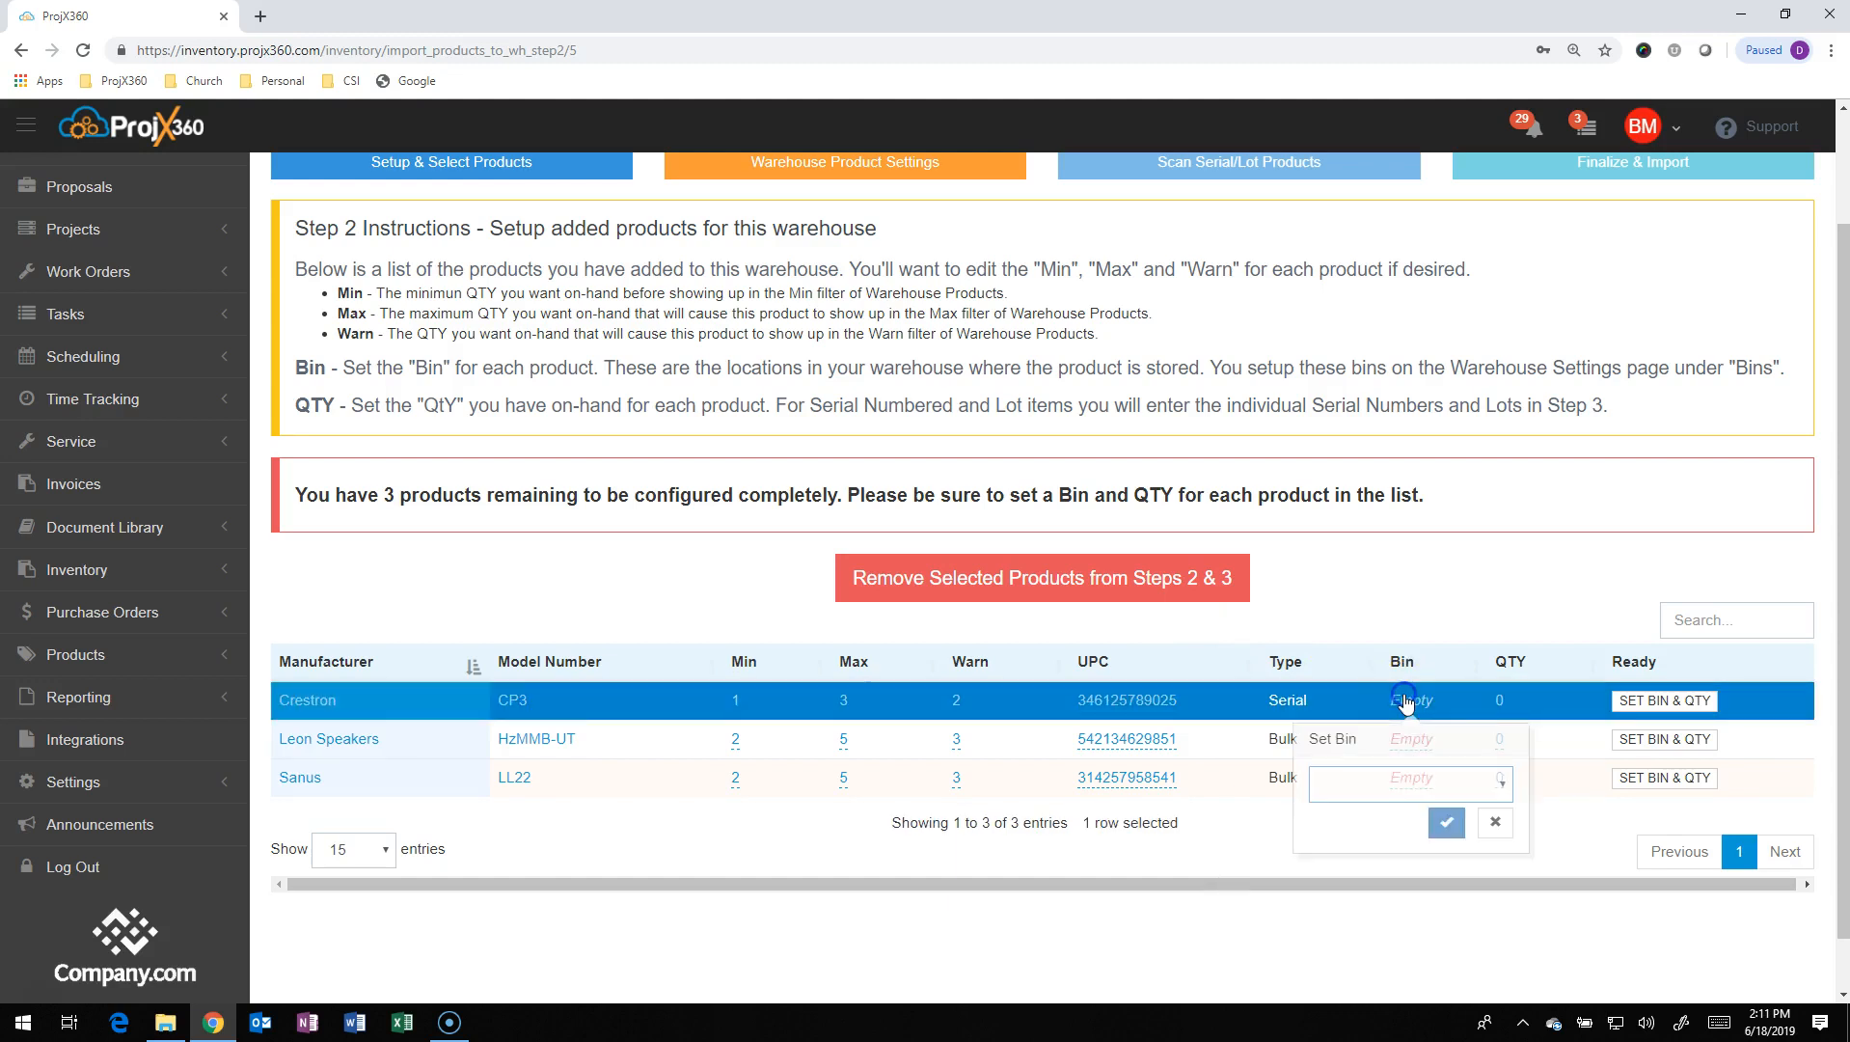
click(1459, 793)
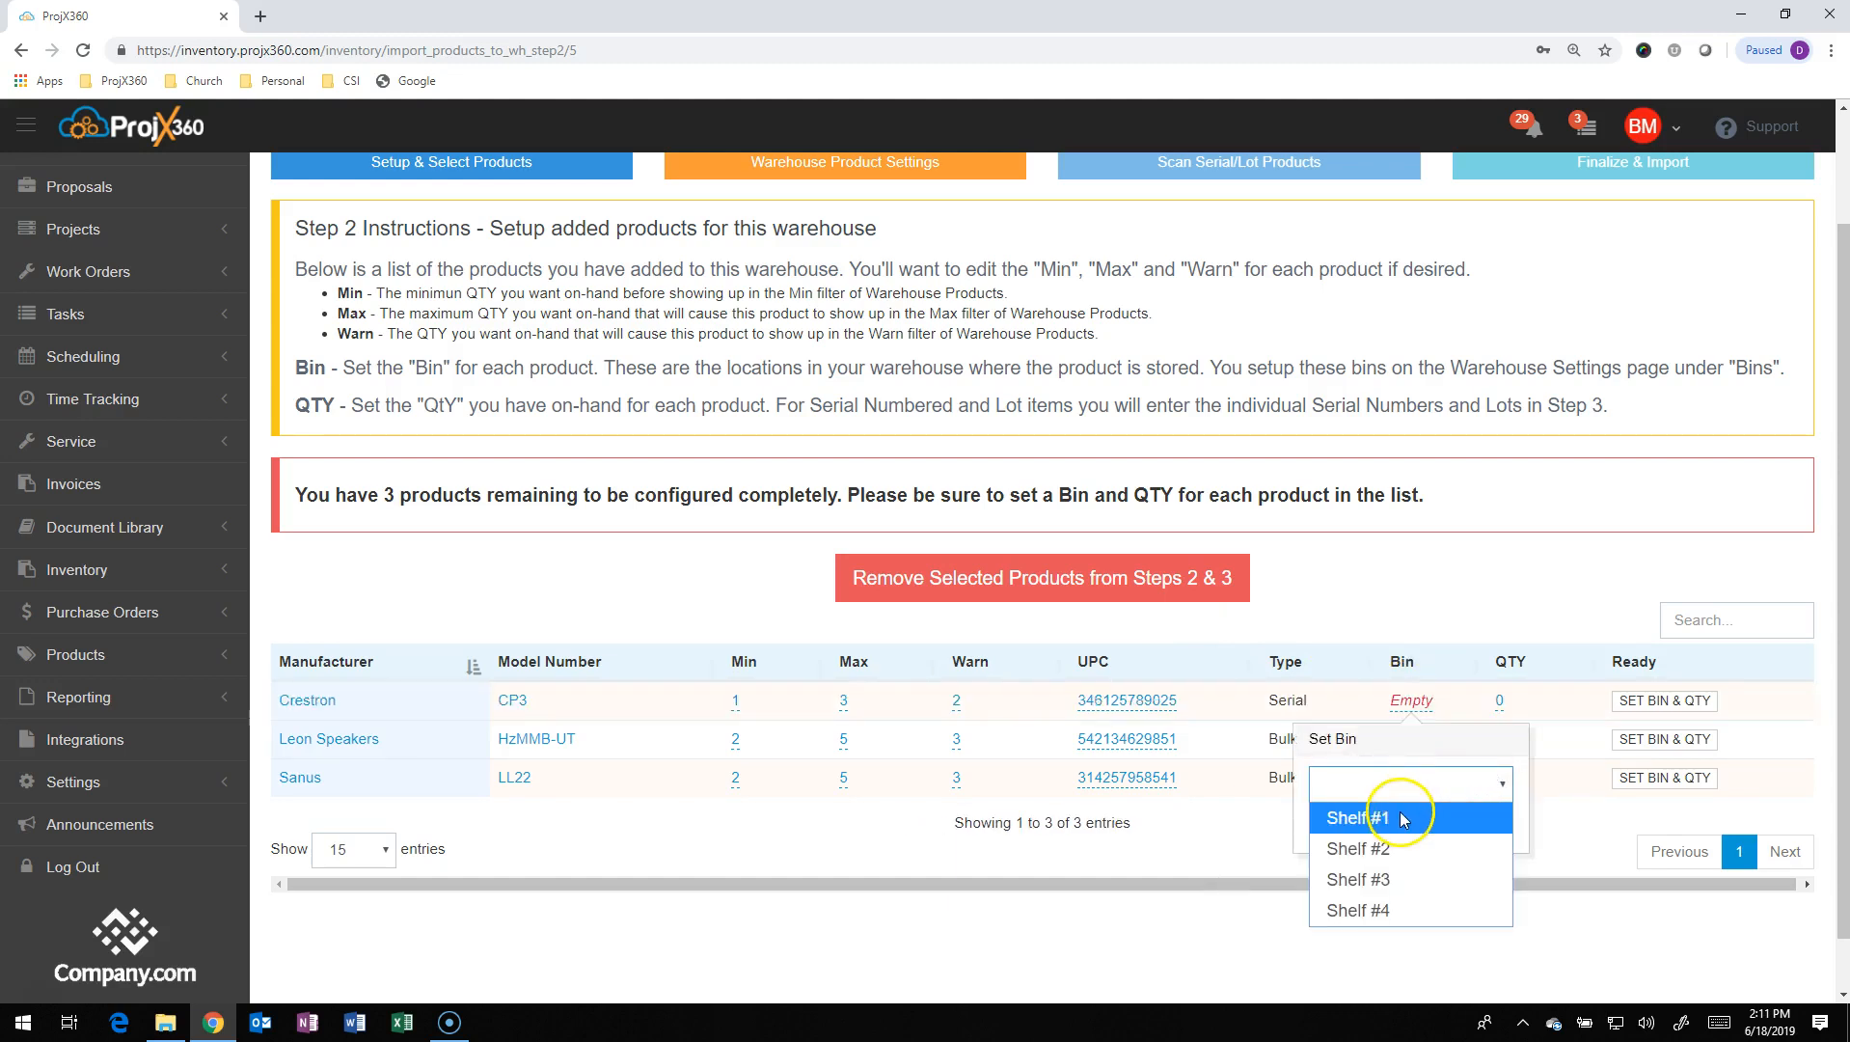
click(1404, 819)
click(1452, 818)
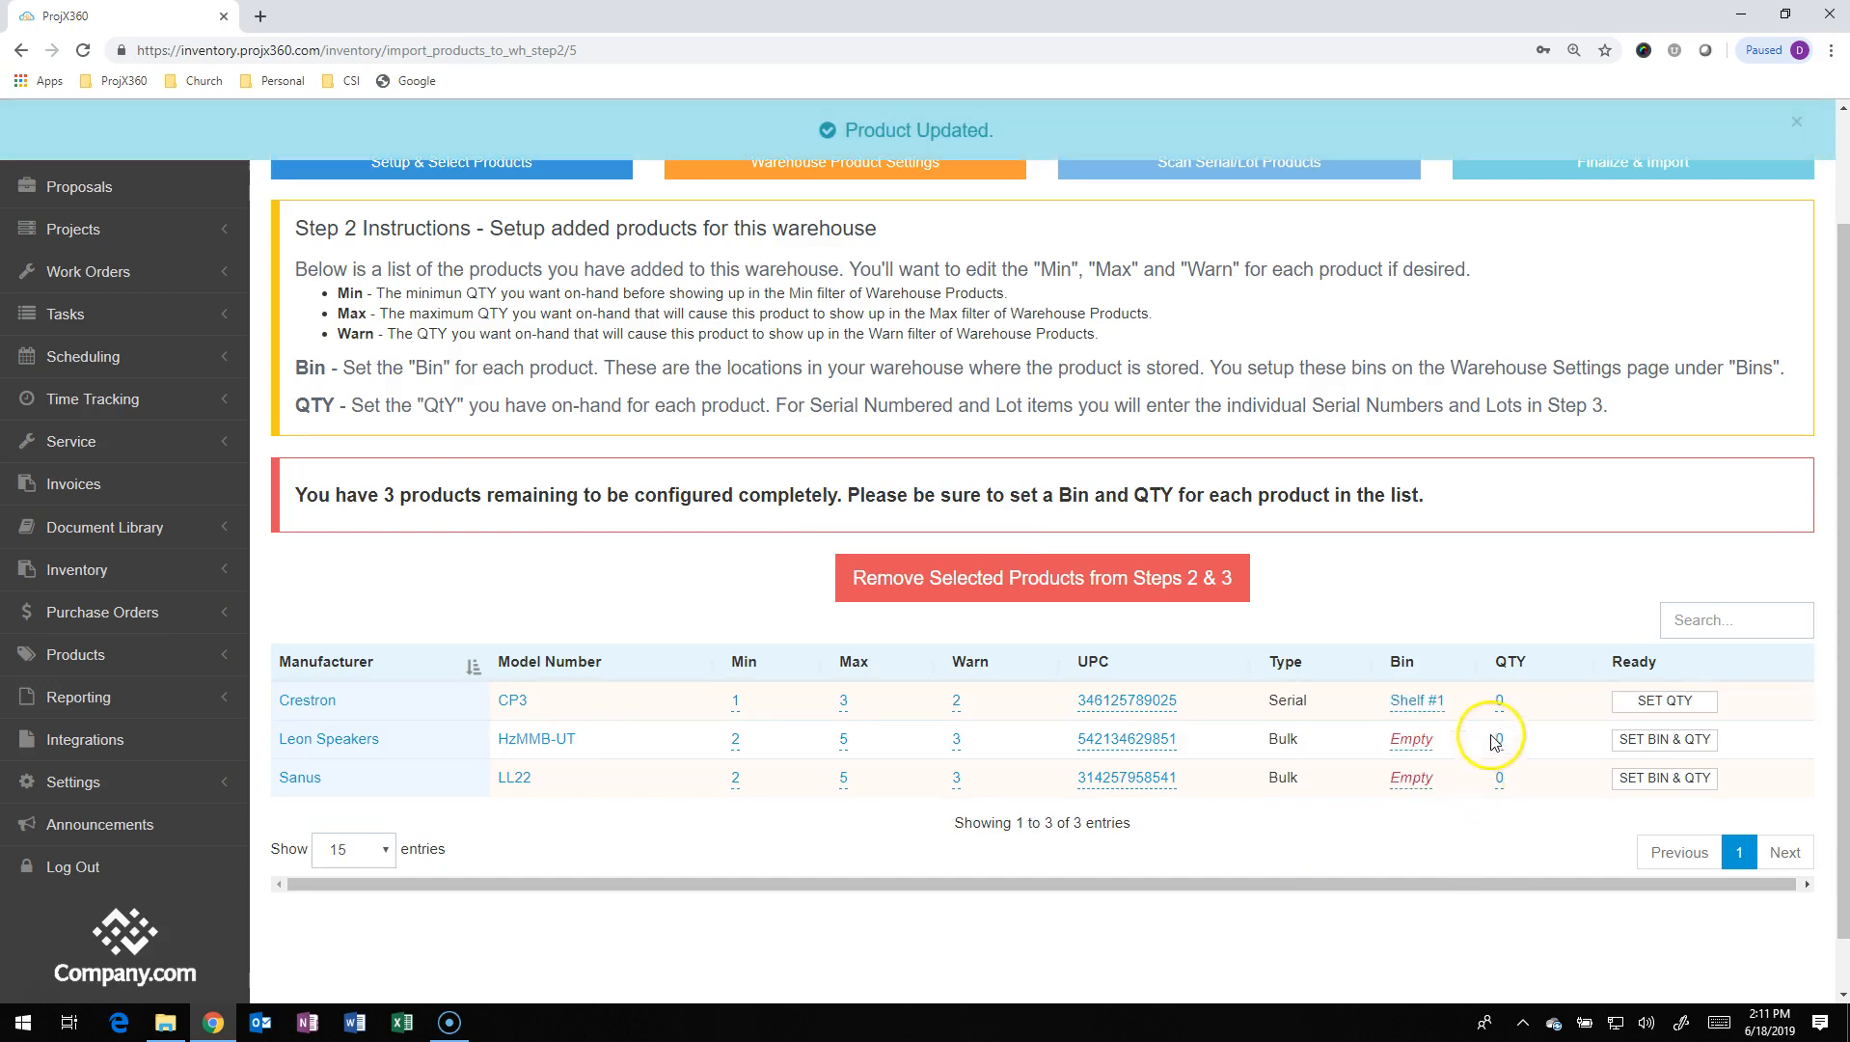
click(1499, 701)
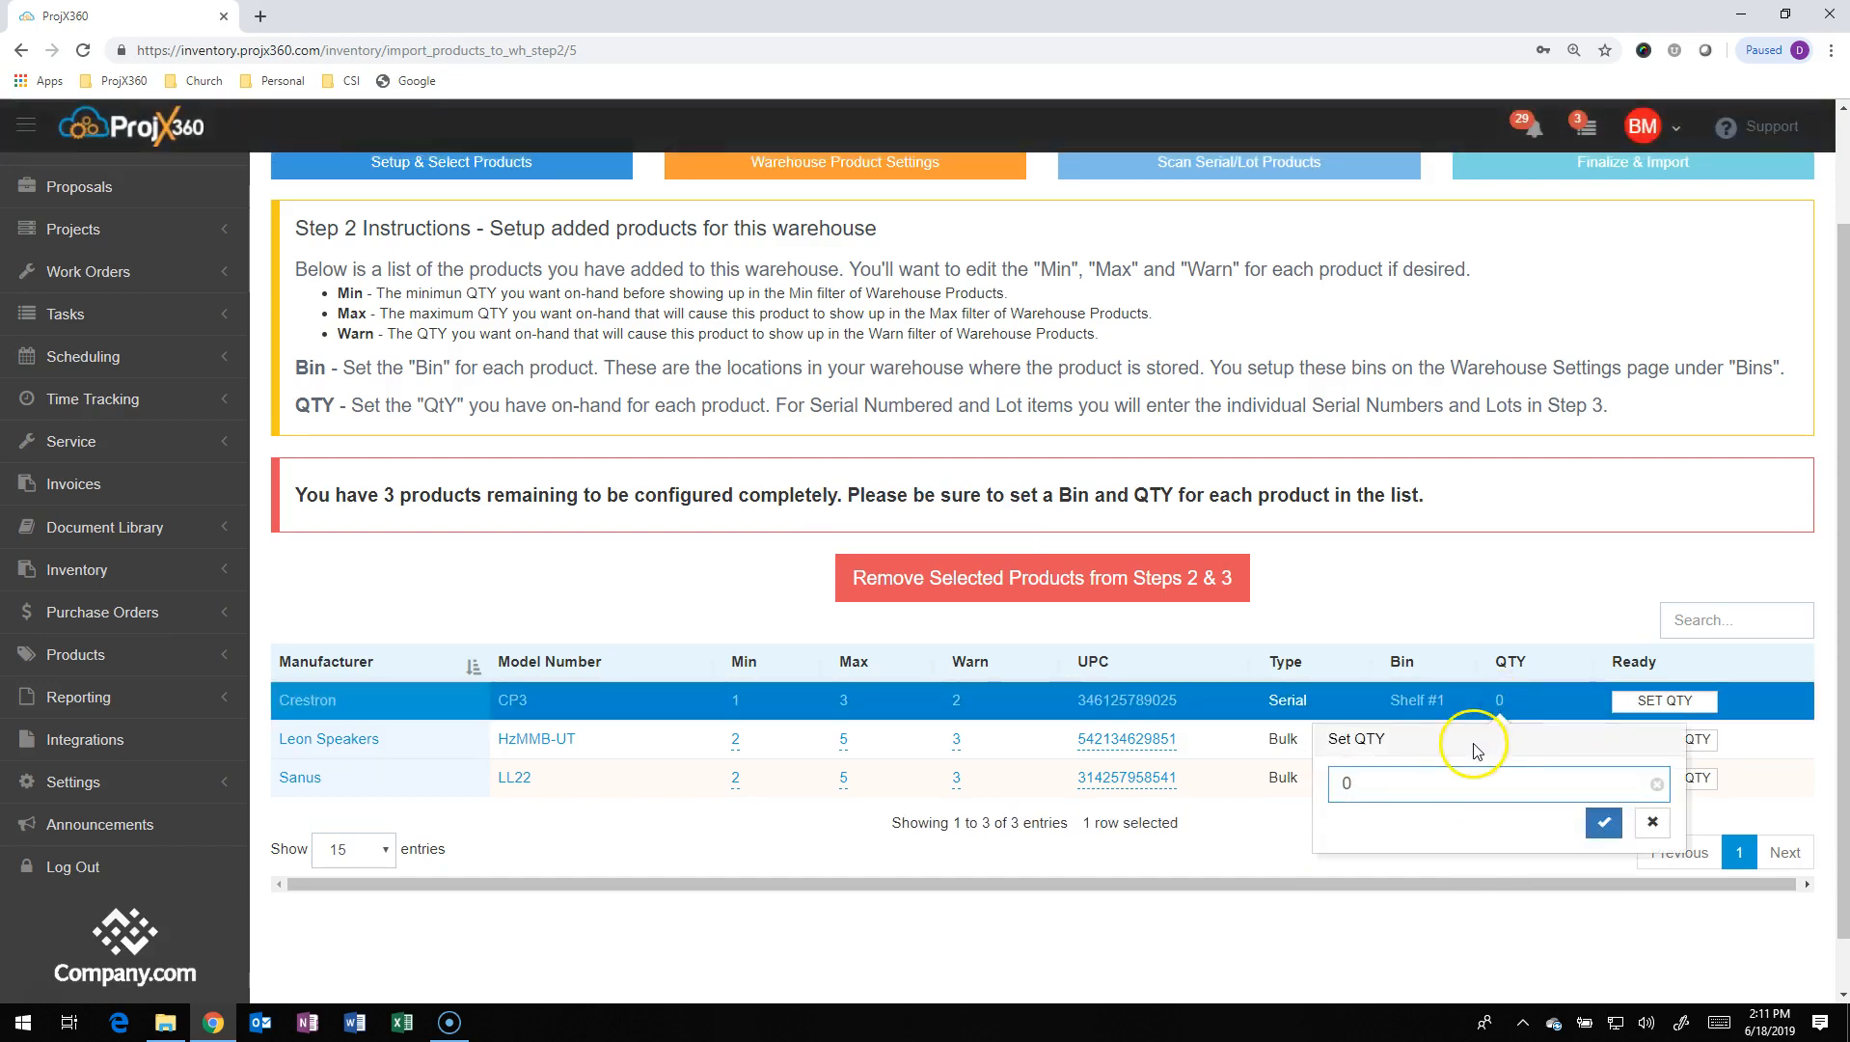
text(1)
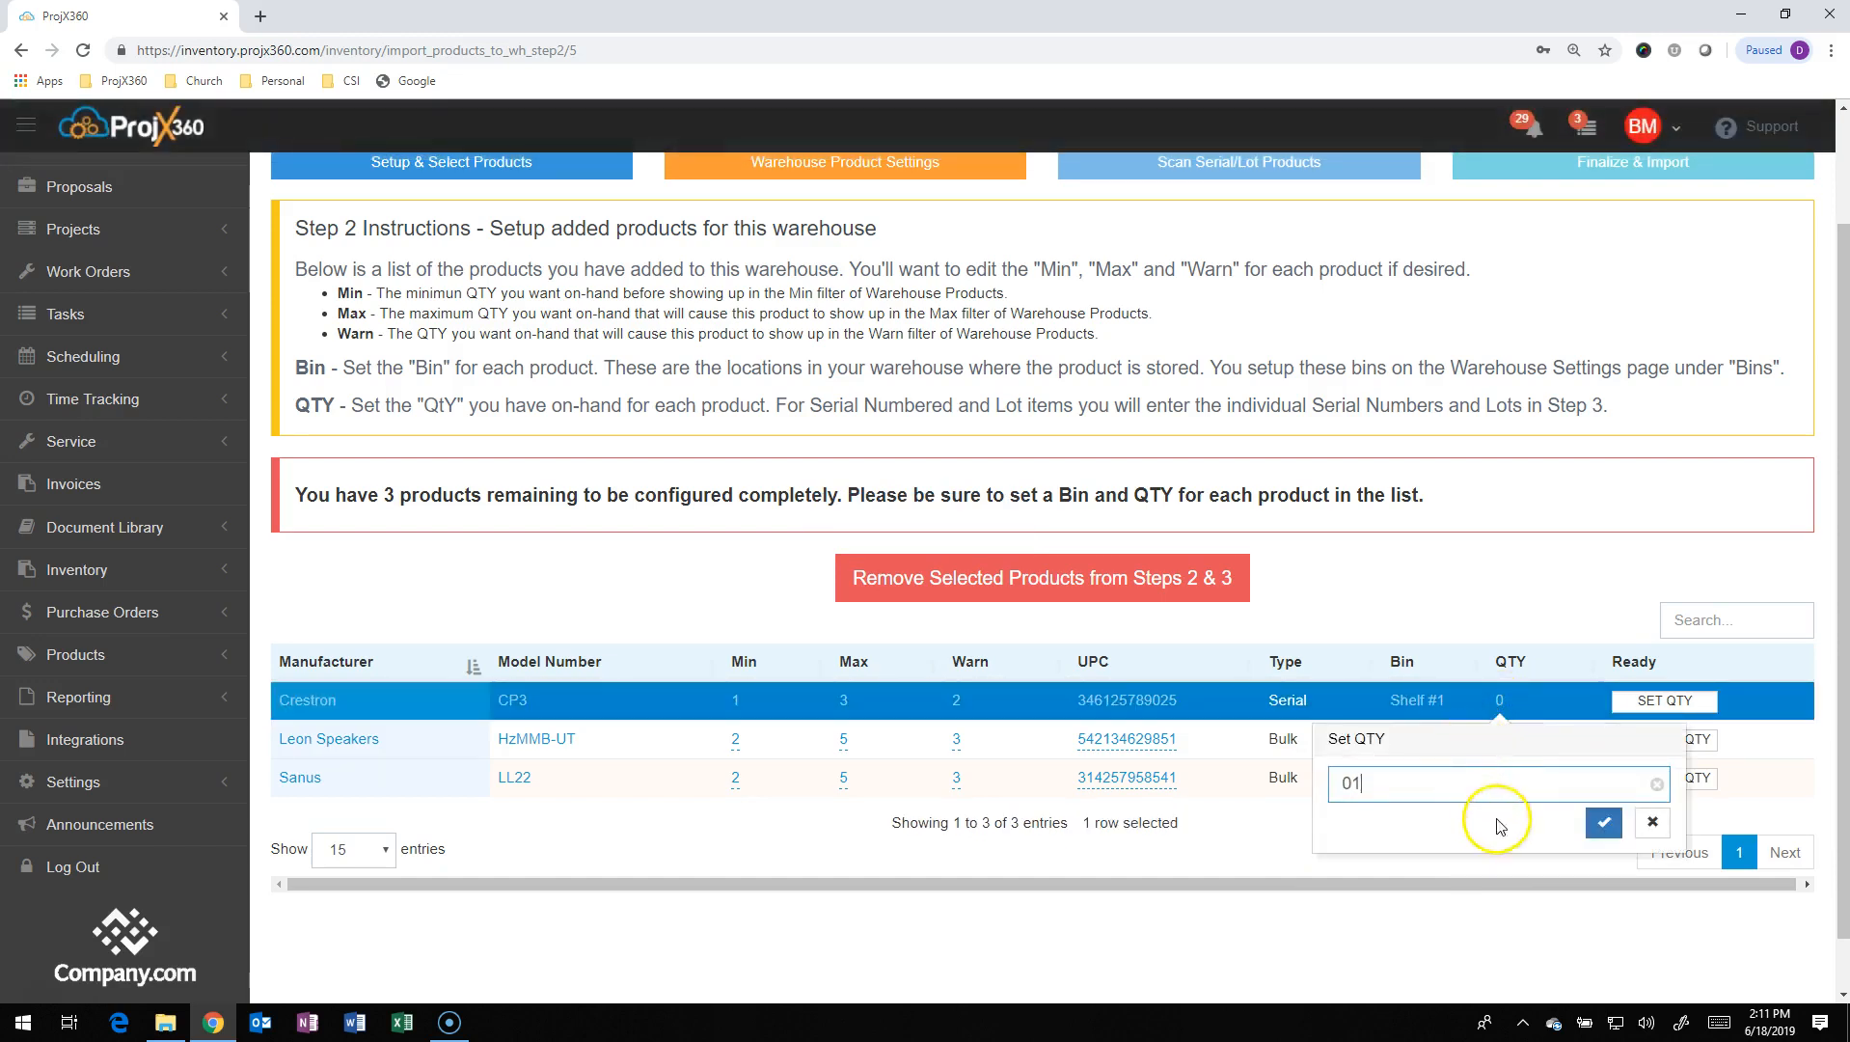
click(1601, 822)
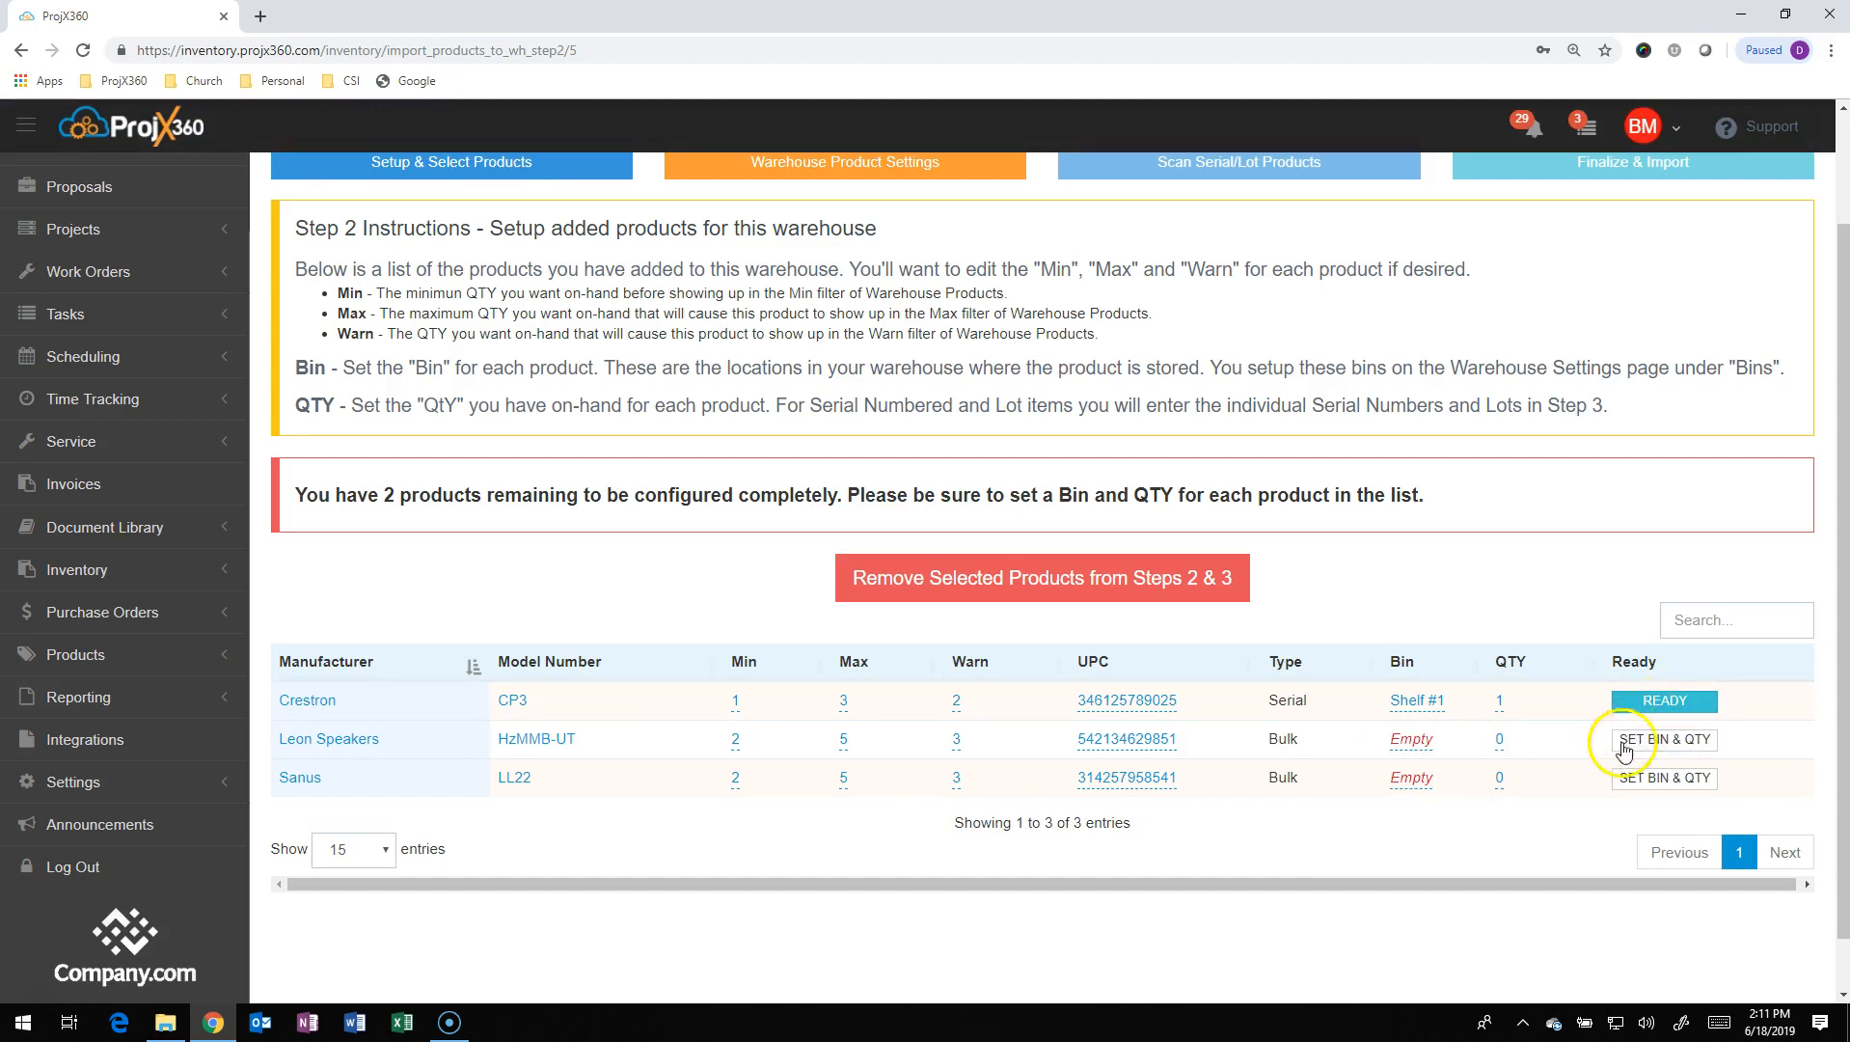
click(1681, 748)
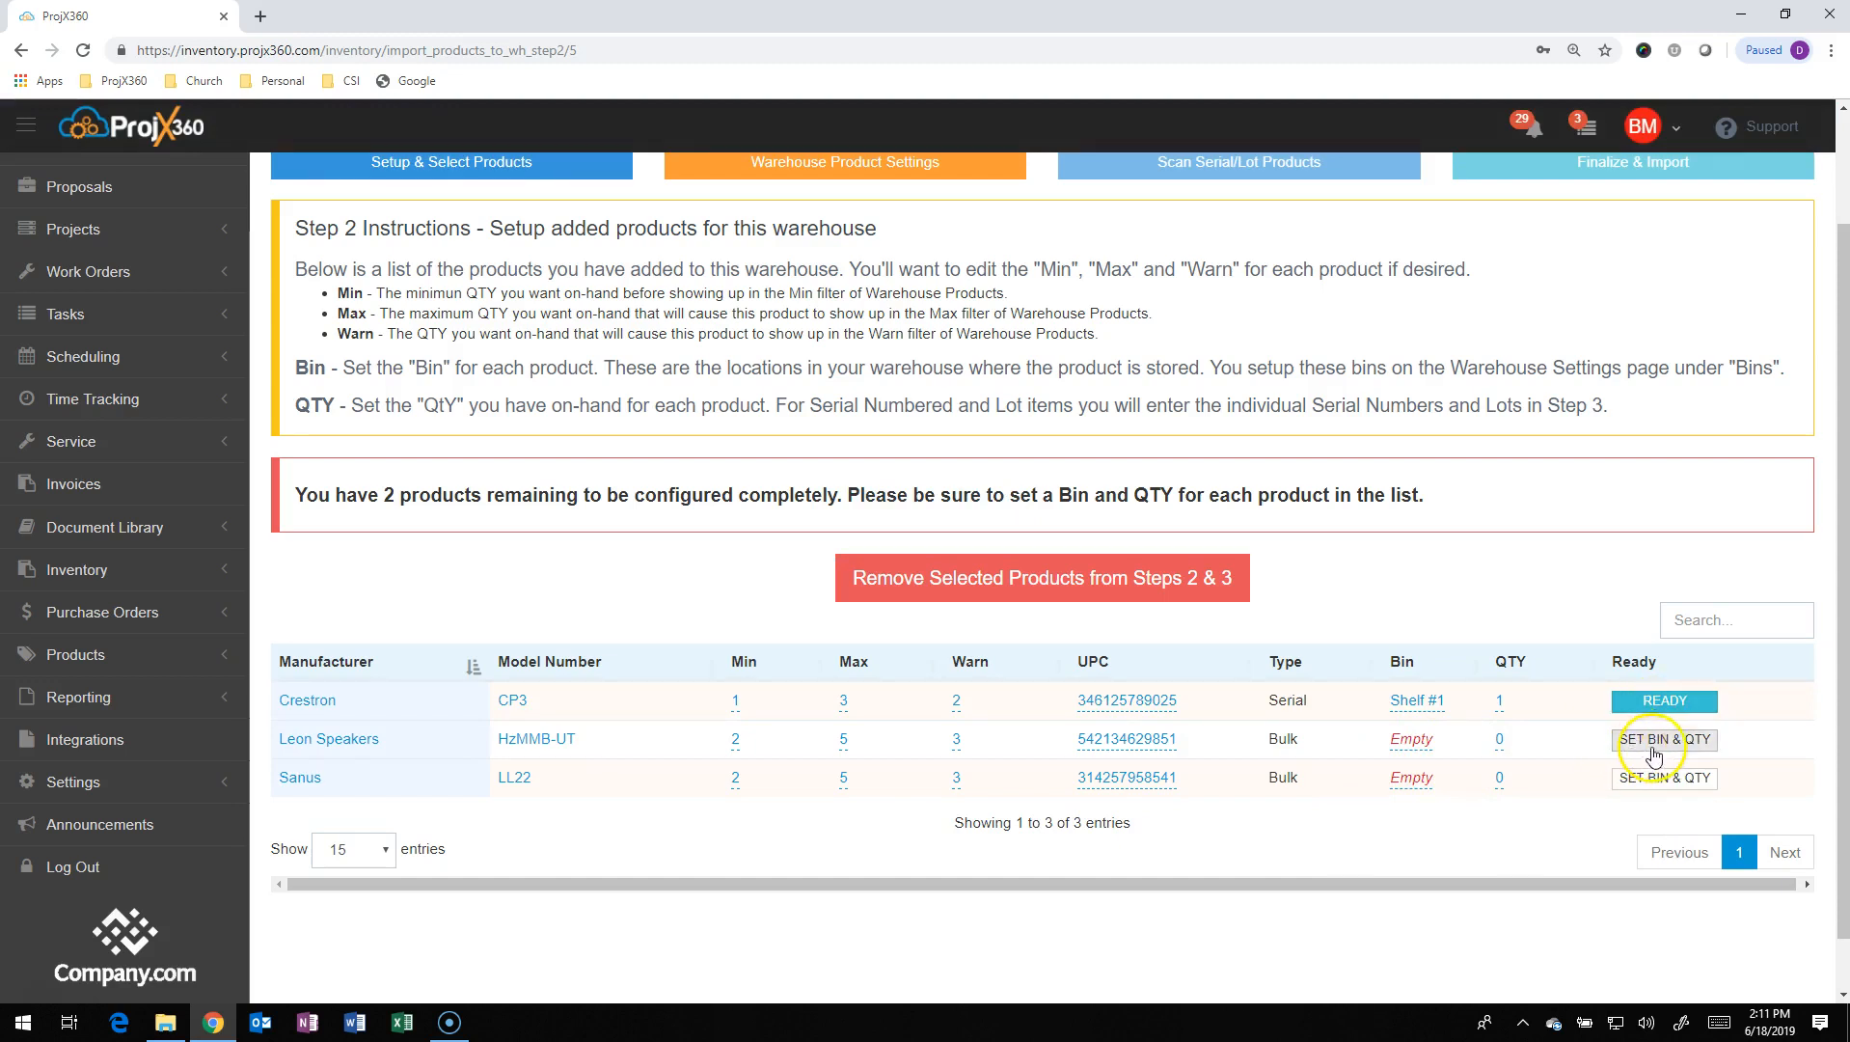
Assign the Leon Speakers HzMMB-UT to Shelf #2 with quantity 4
click(1408, 739)
click(1344, 820)
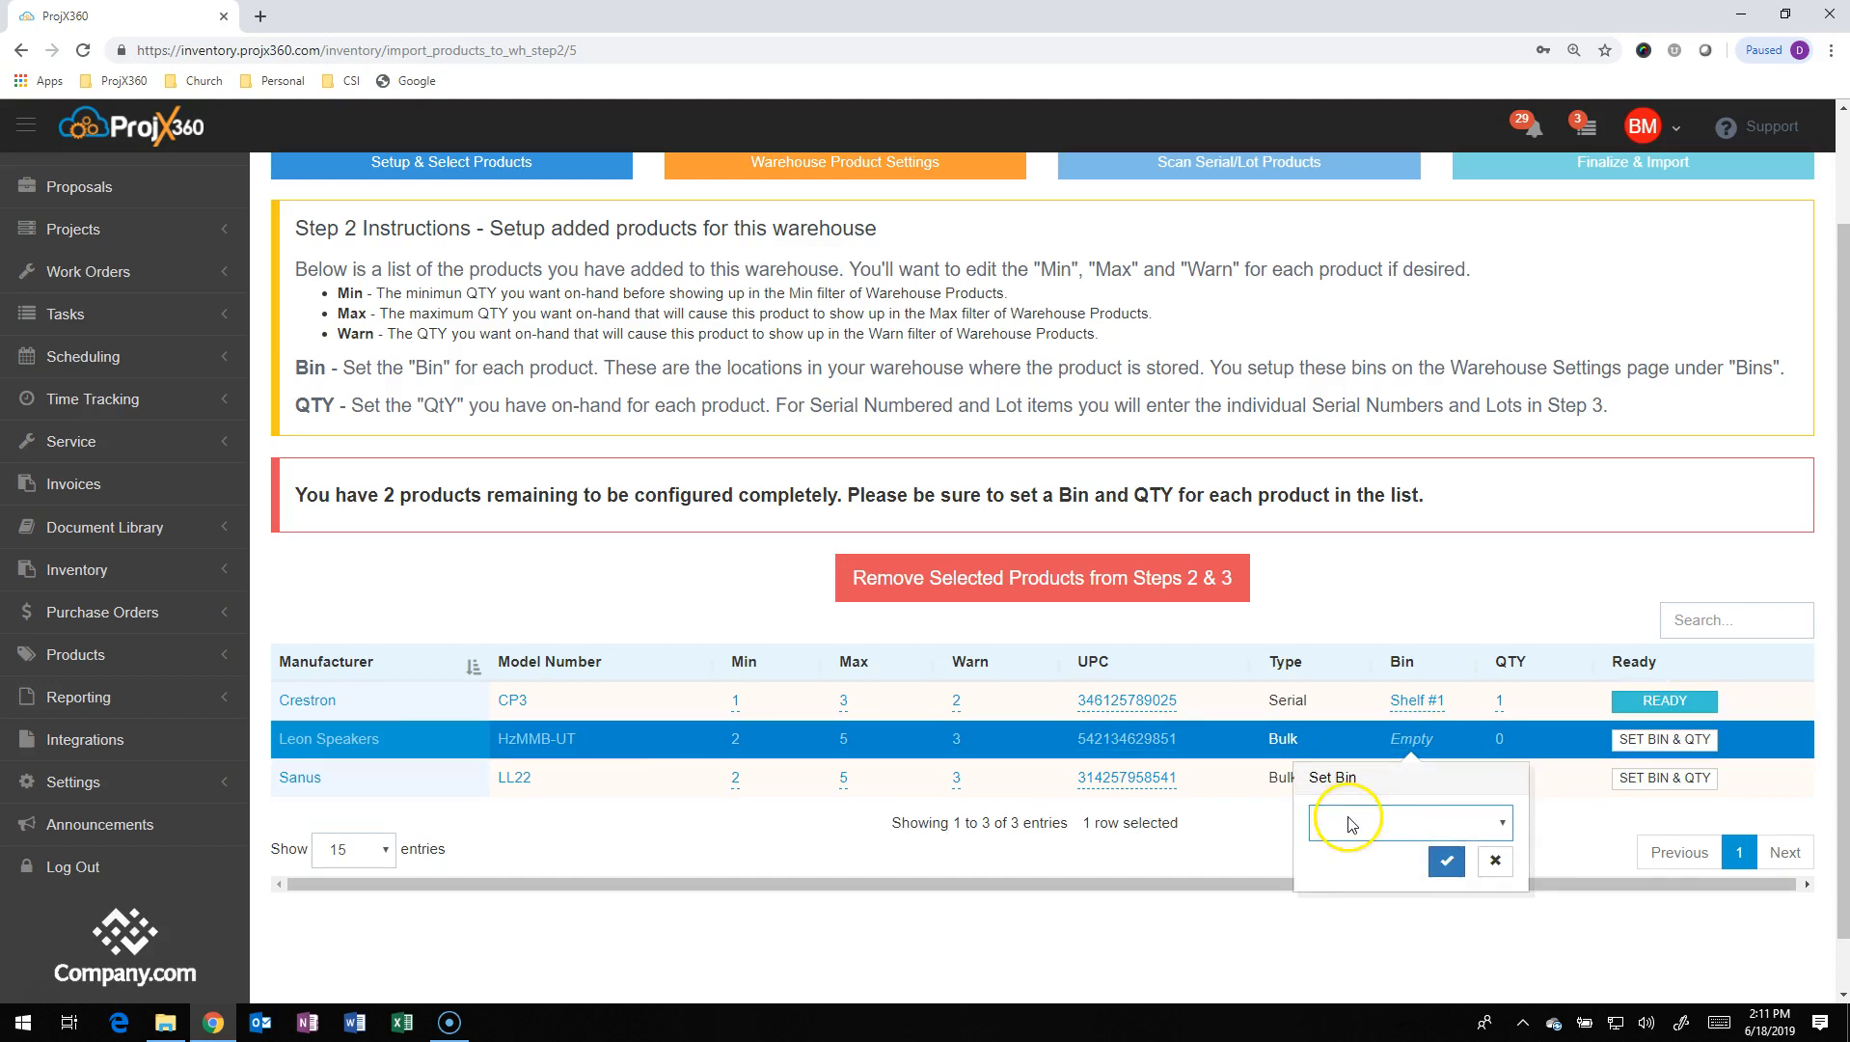
click(1354, 880)
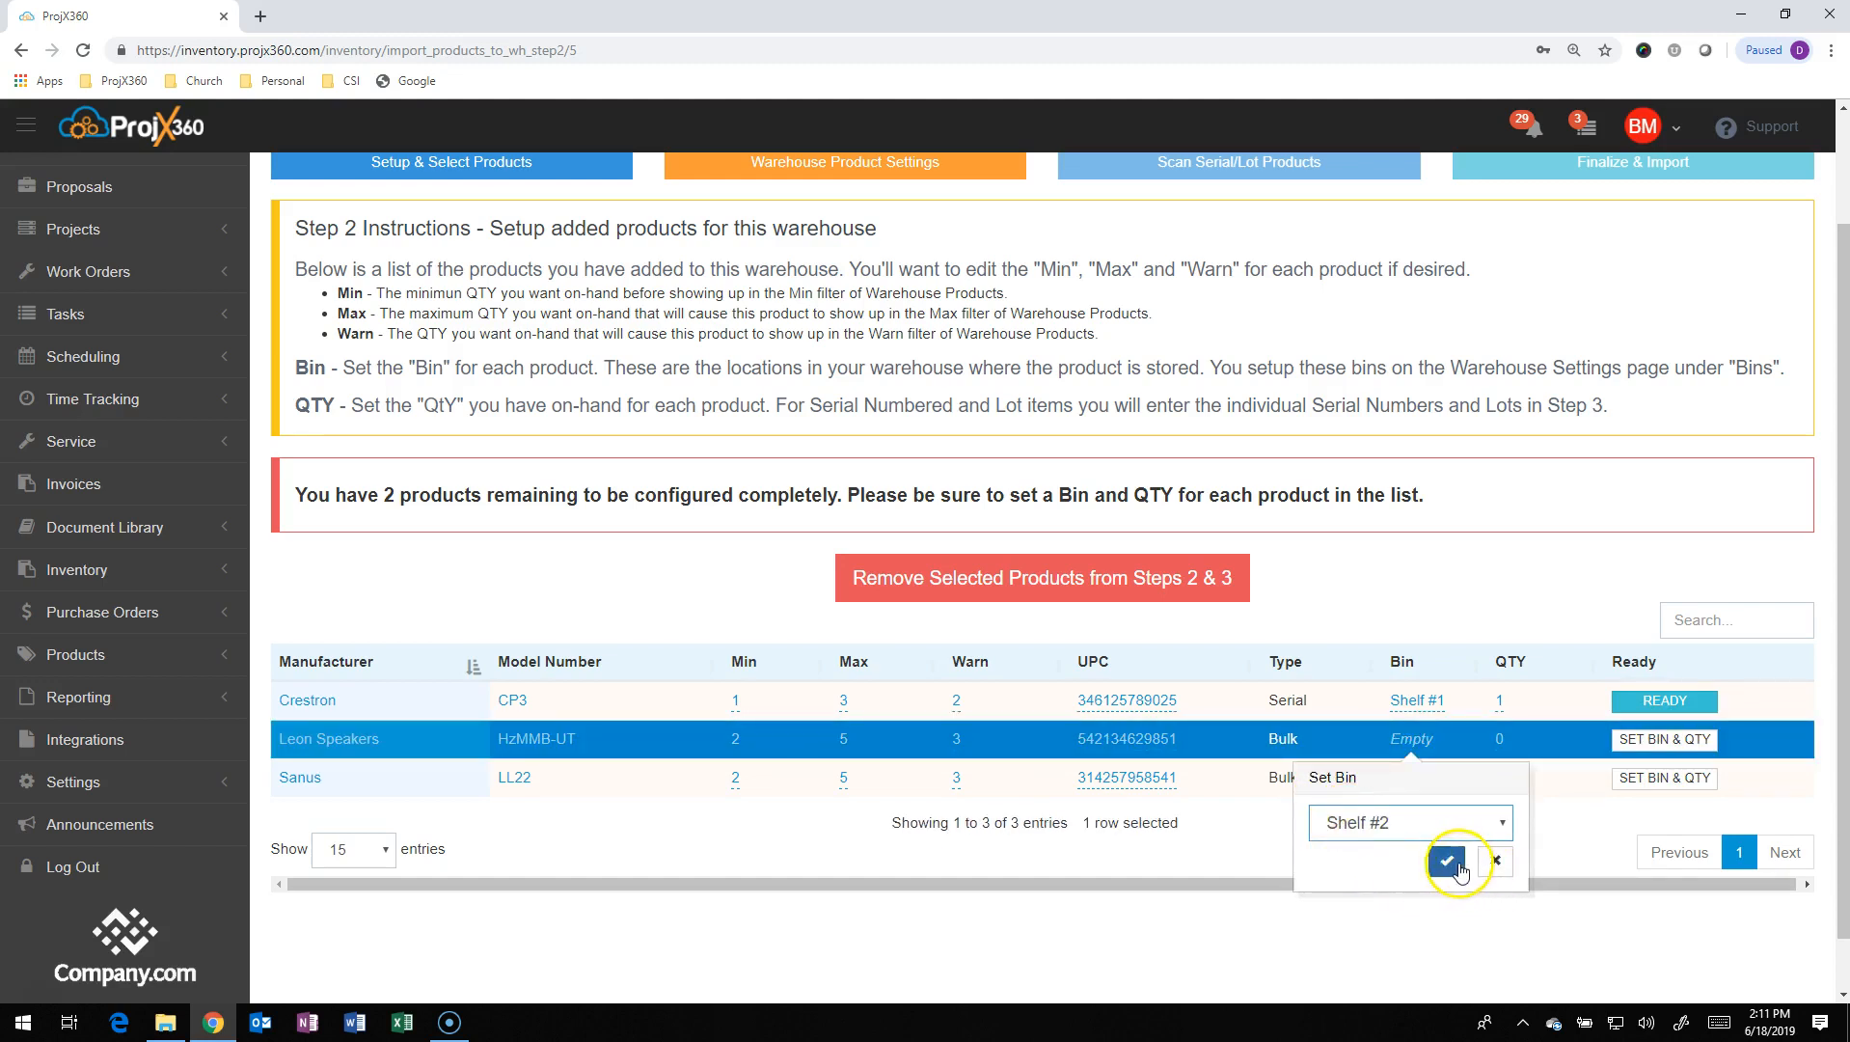
click(1440, 862)
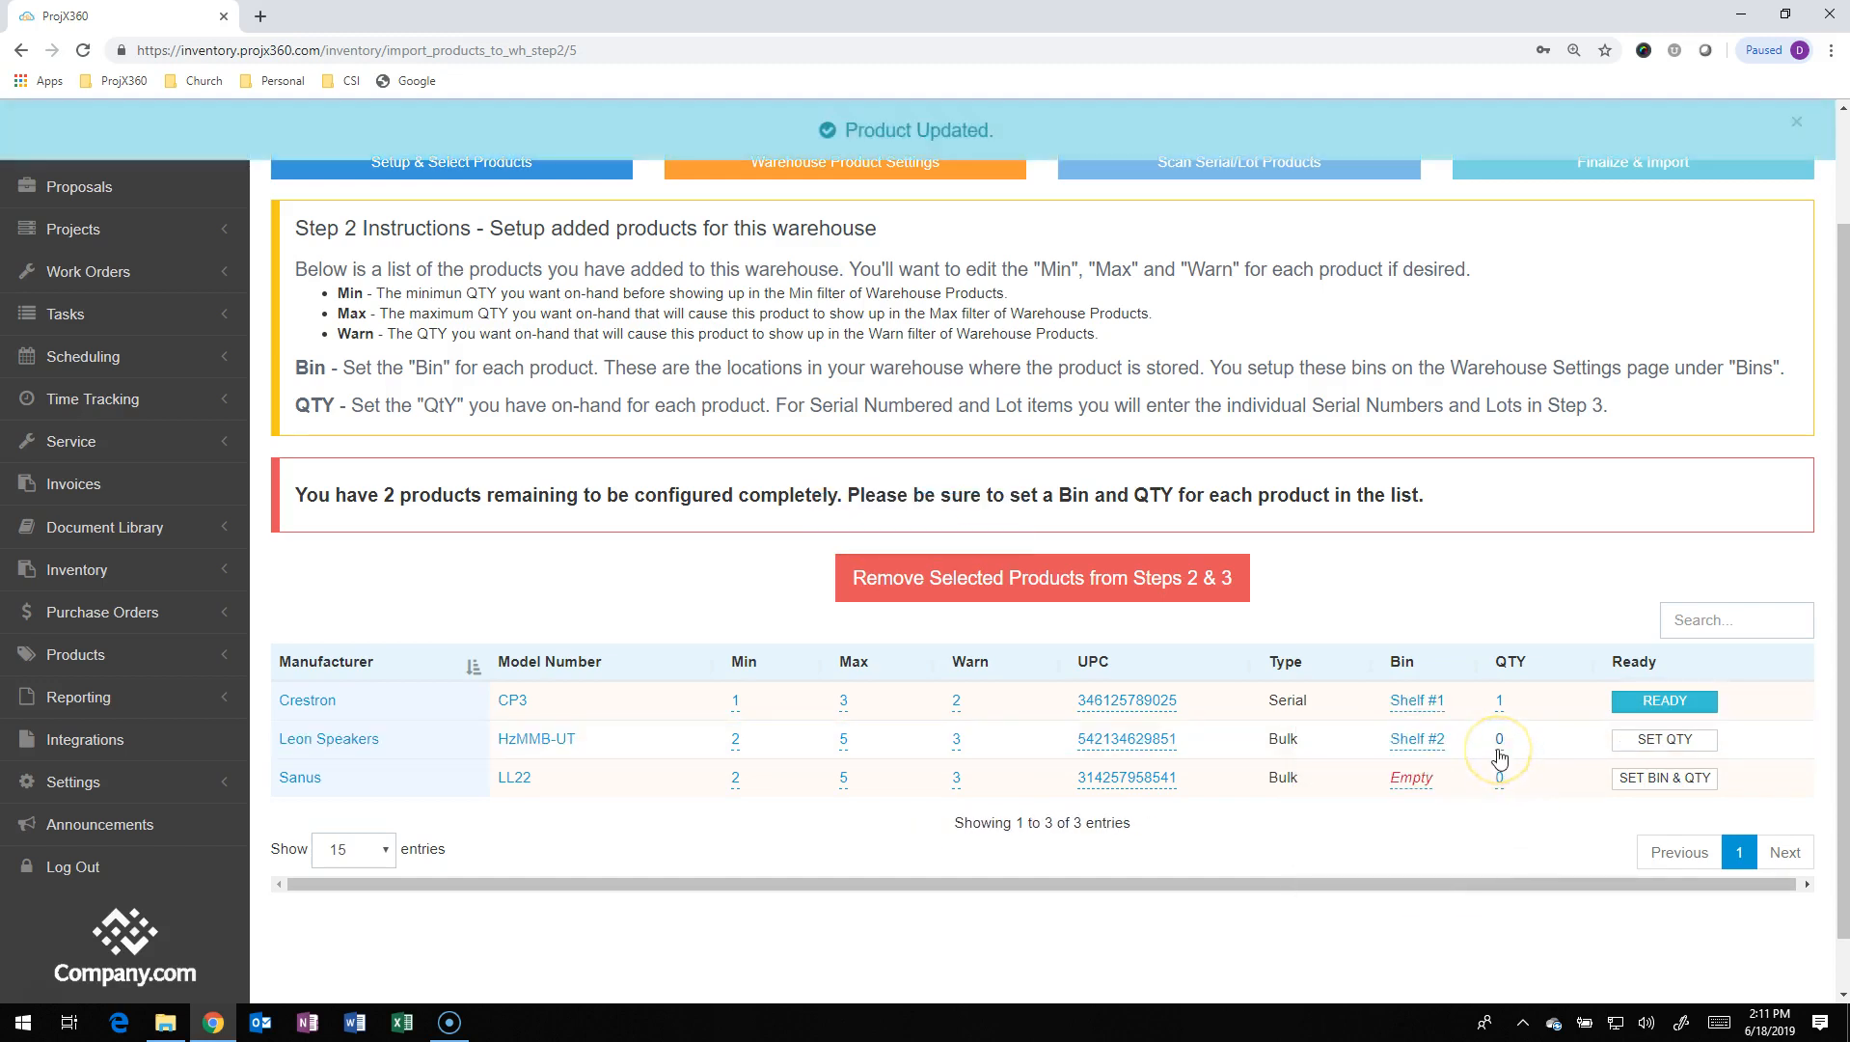
click(1501, 744)
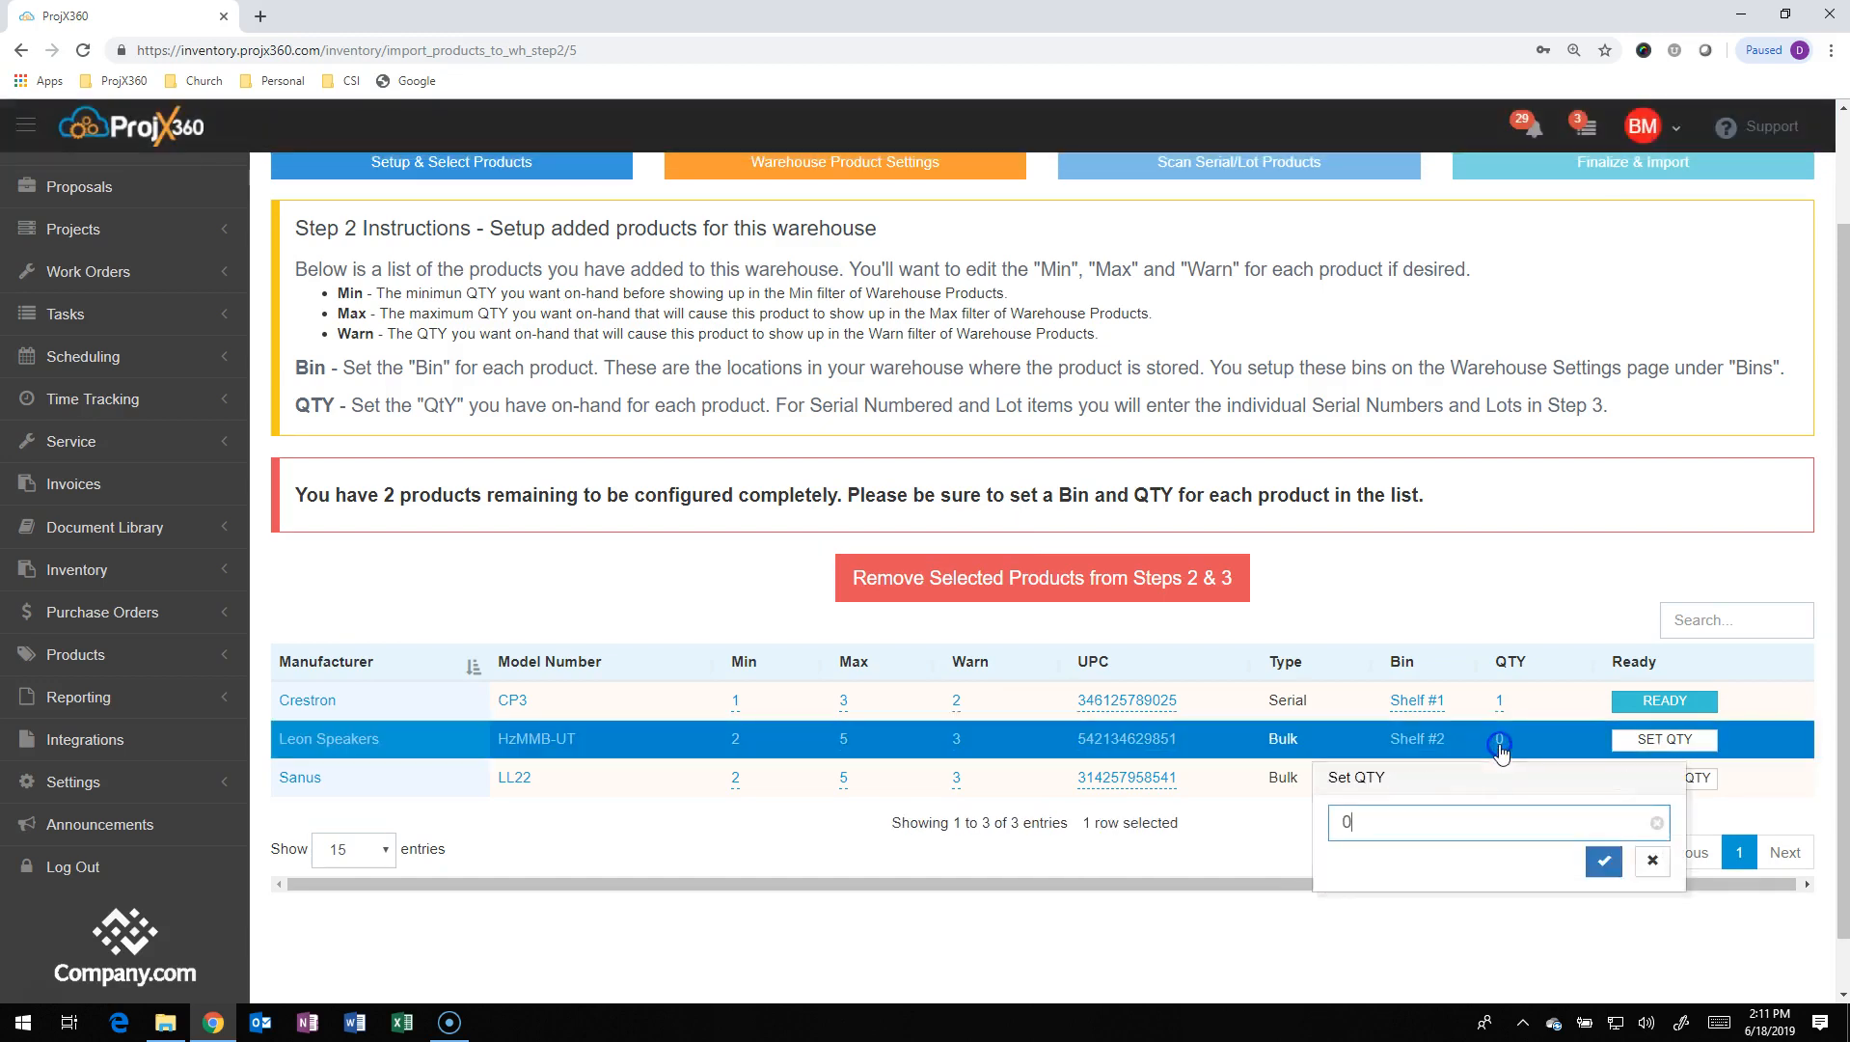
text(4)
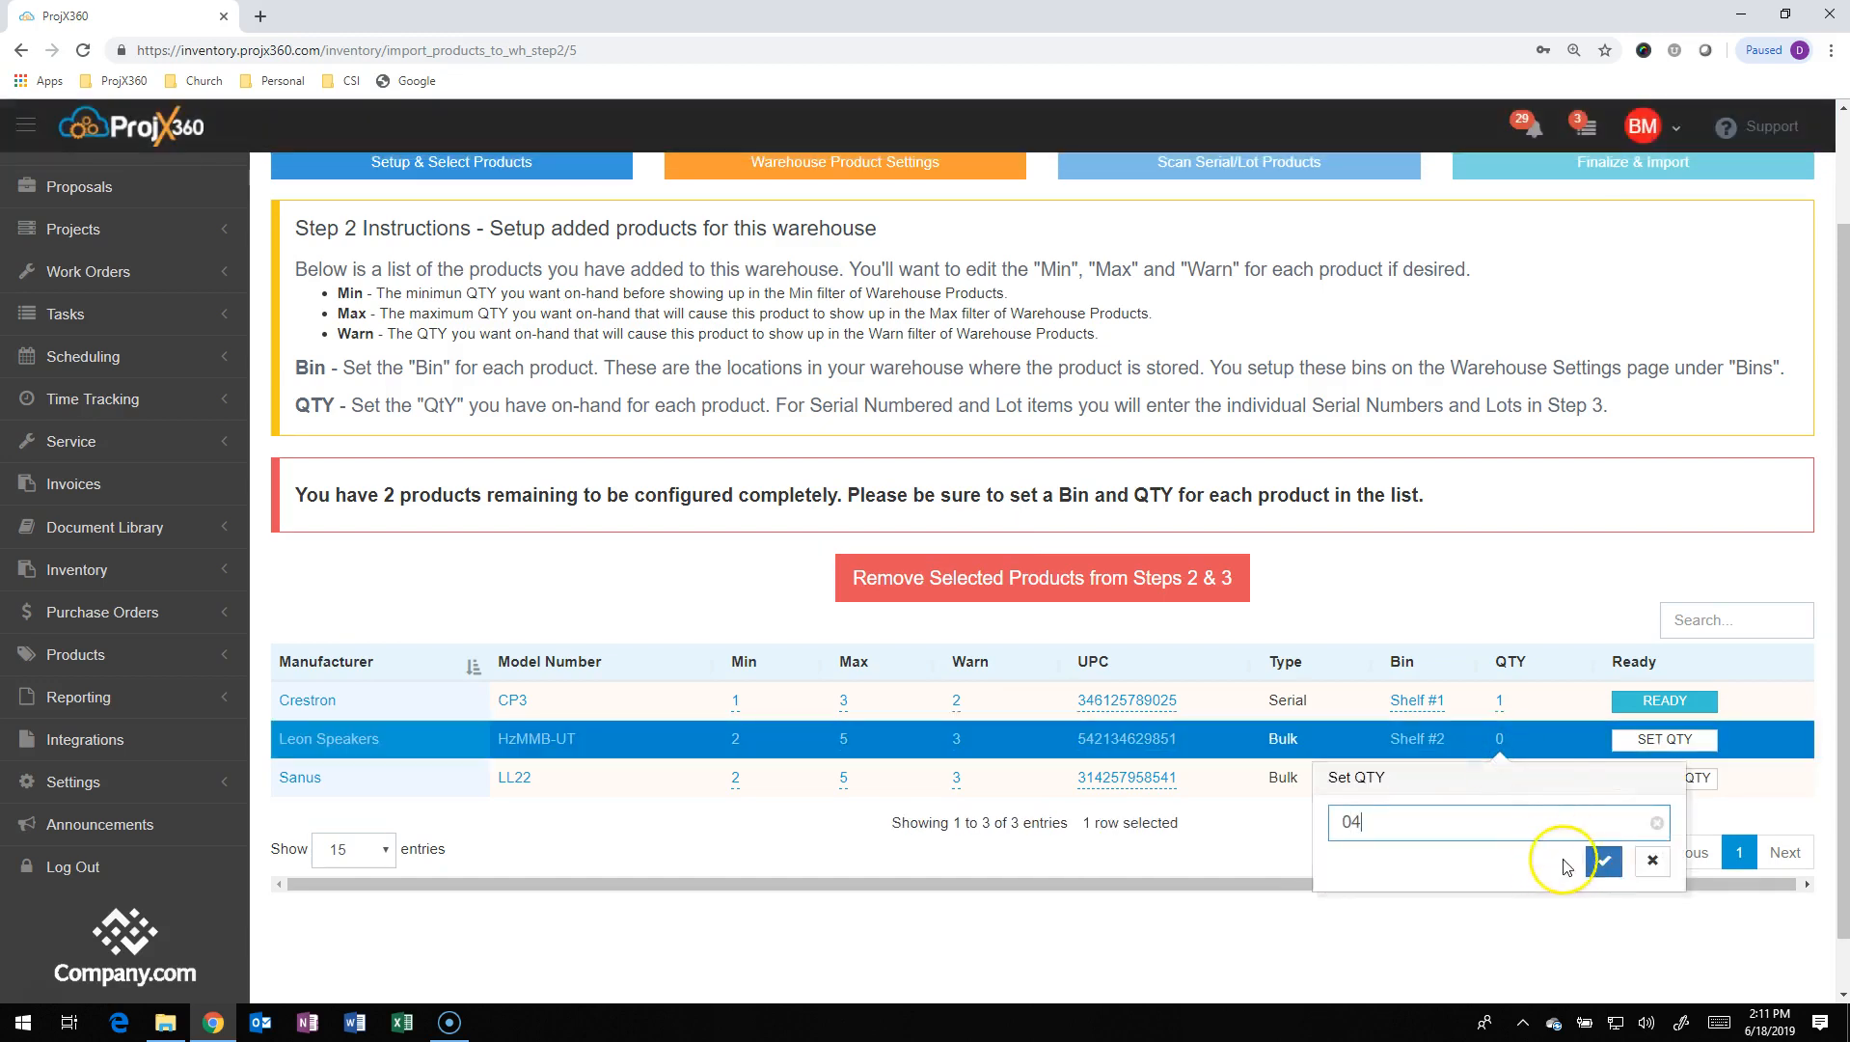
click(1603, 861)
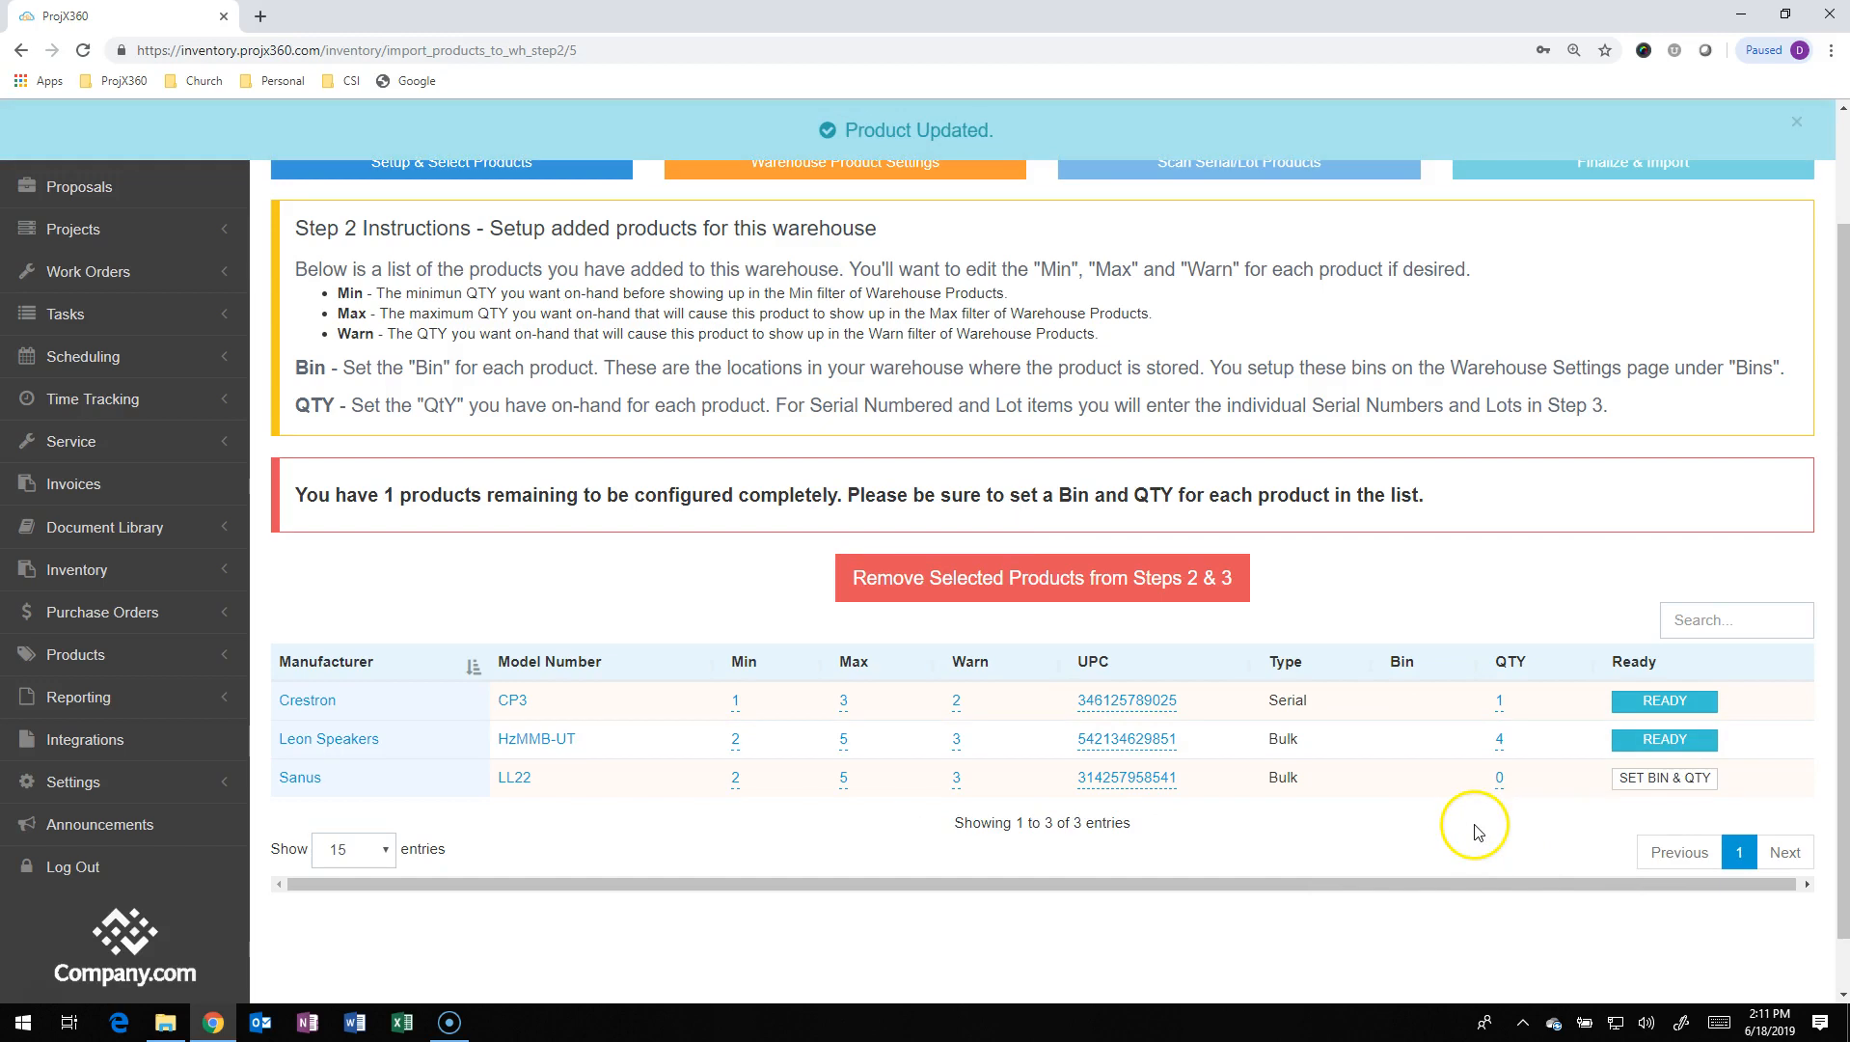
Assign the Sanus LL22 to Shelf #3 with quantity 5
click(1420, 781)
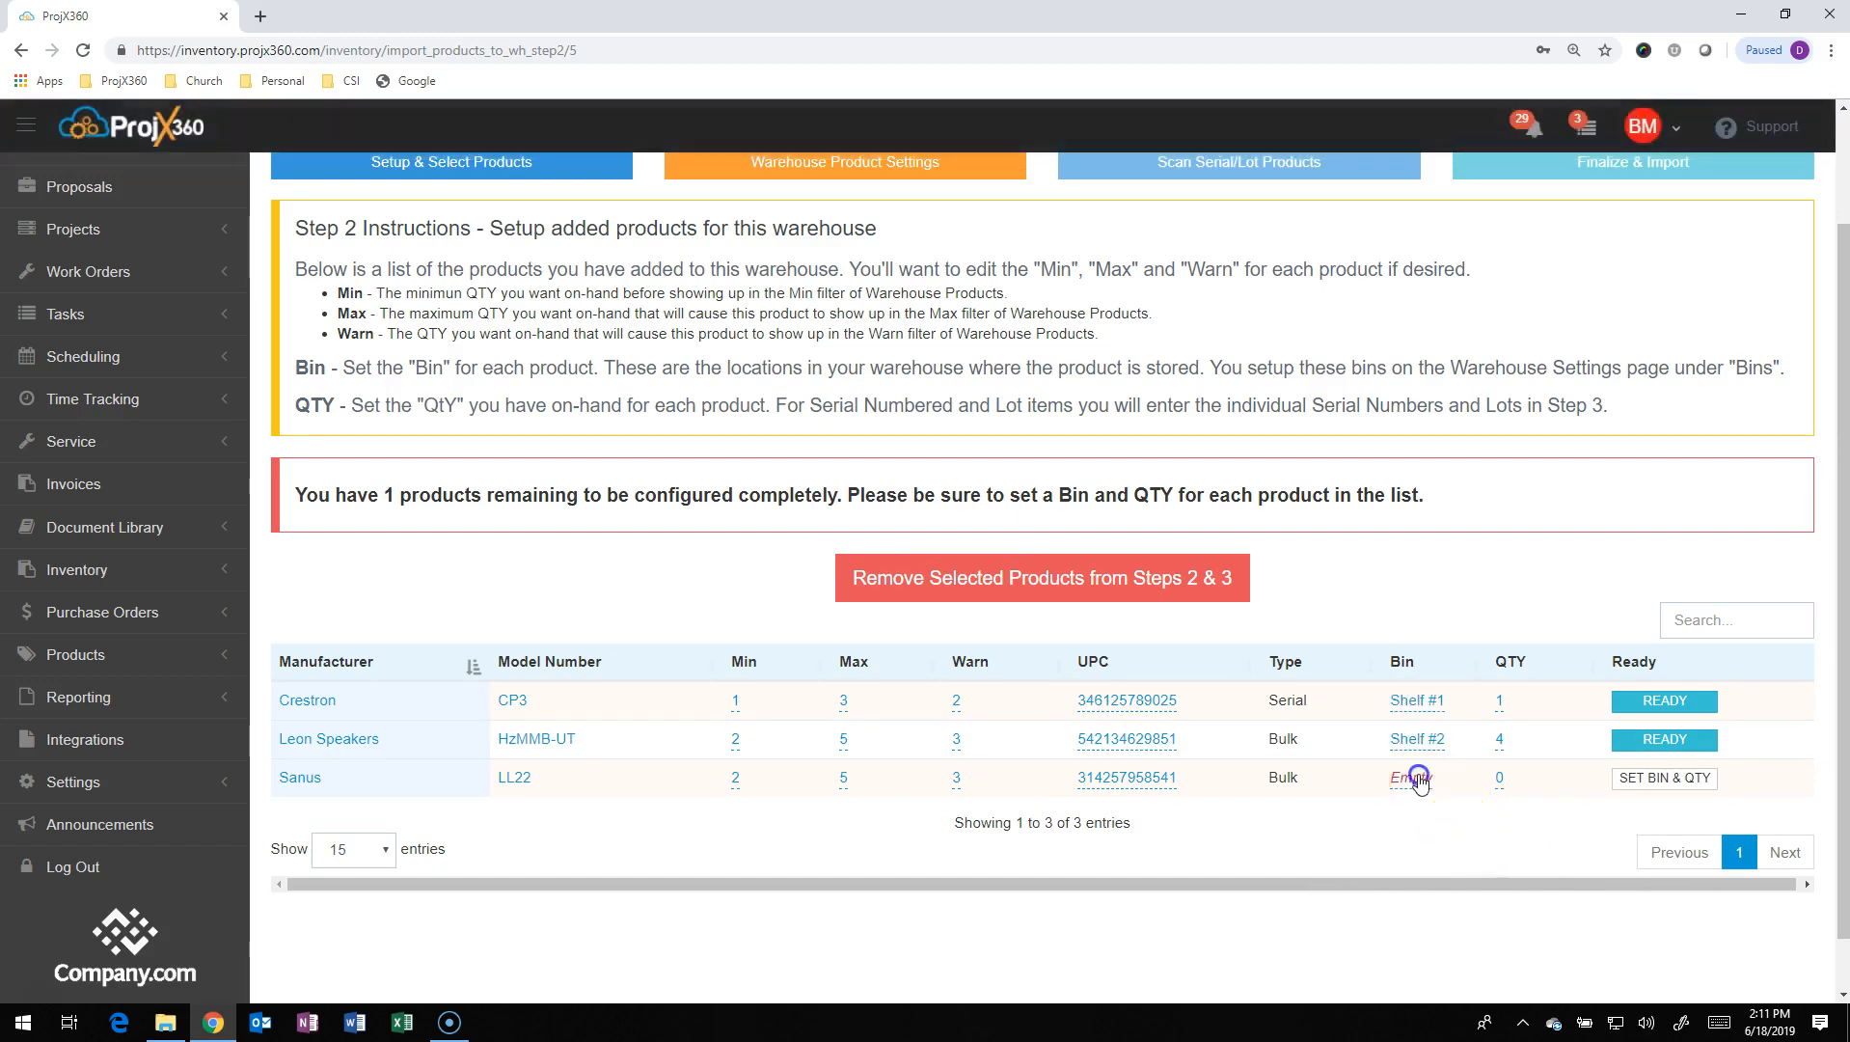
click(1436, 859)
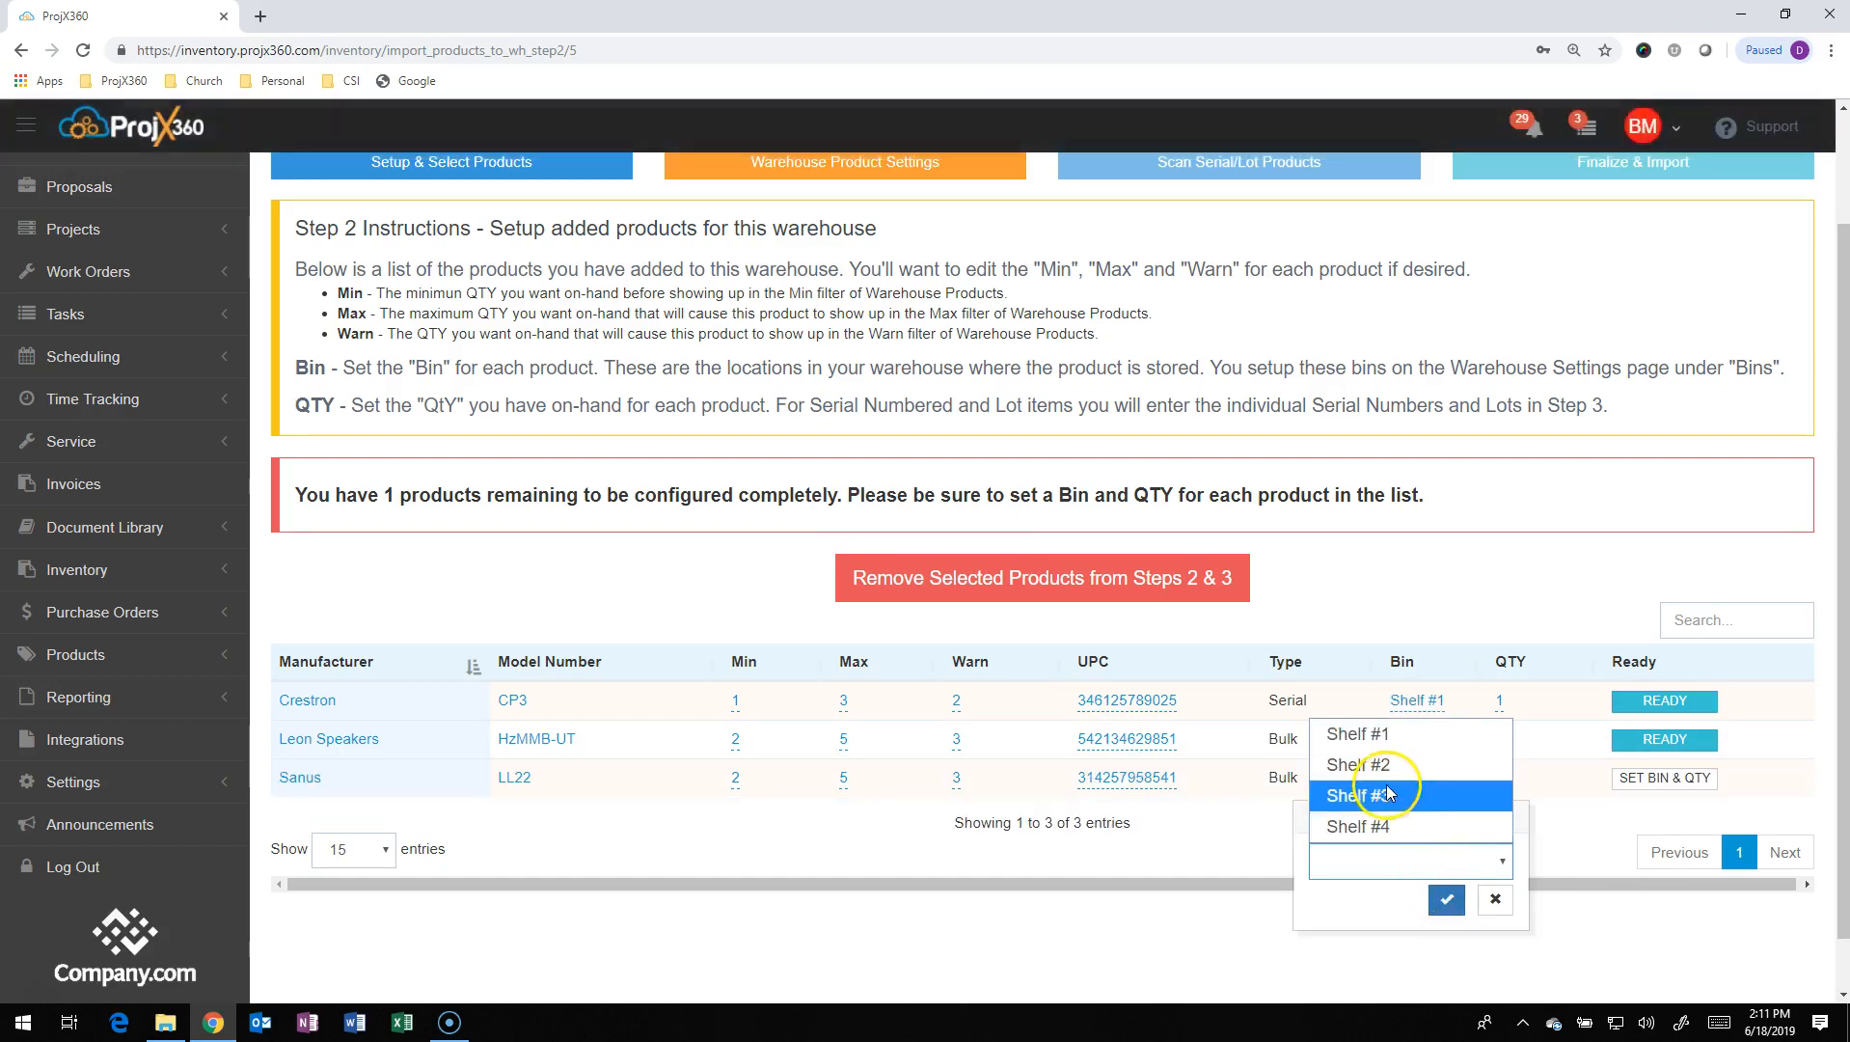
click(1394, 796)
click(1448, 899)
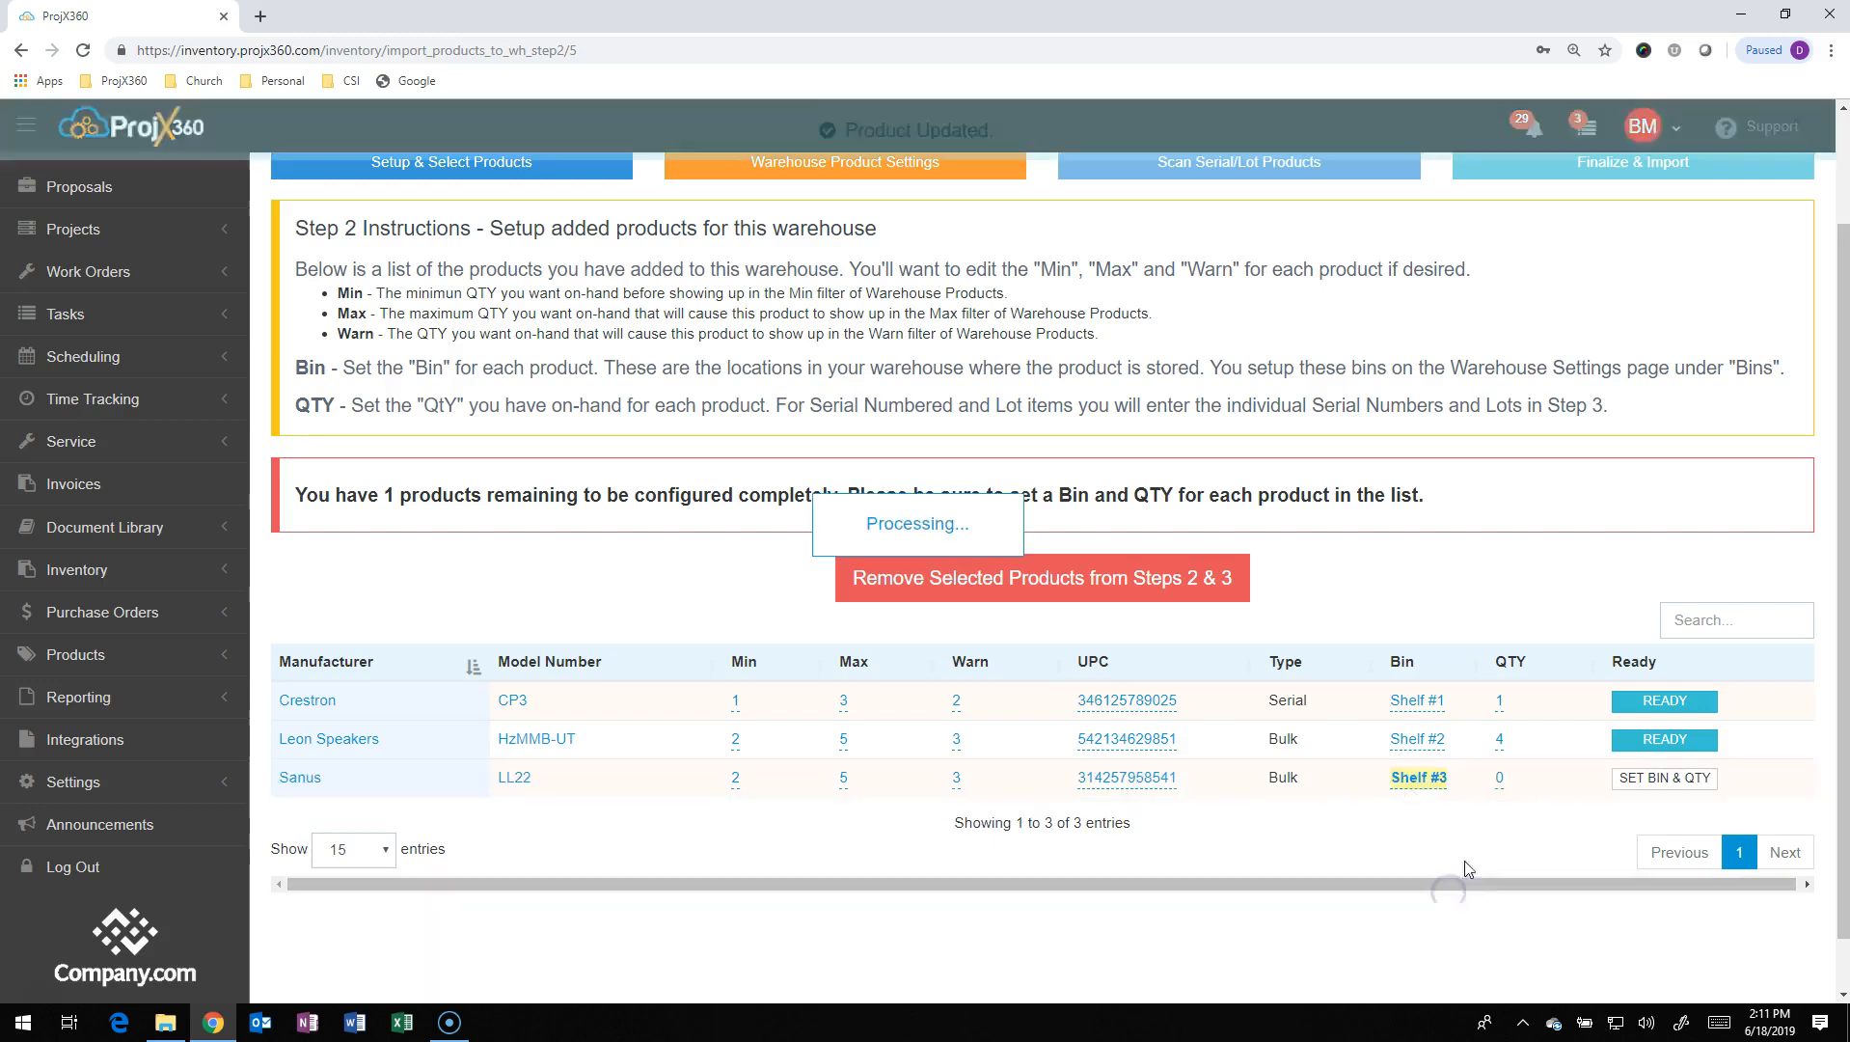
click(1499, 783)
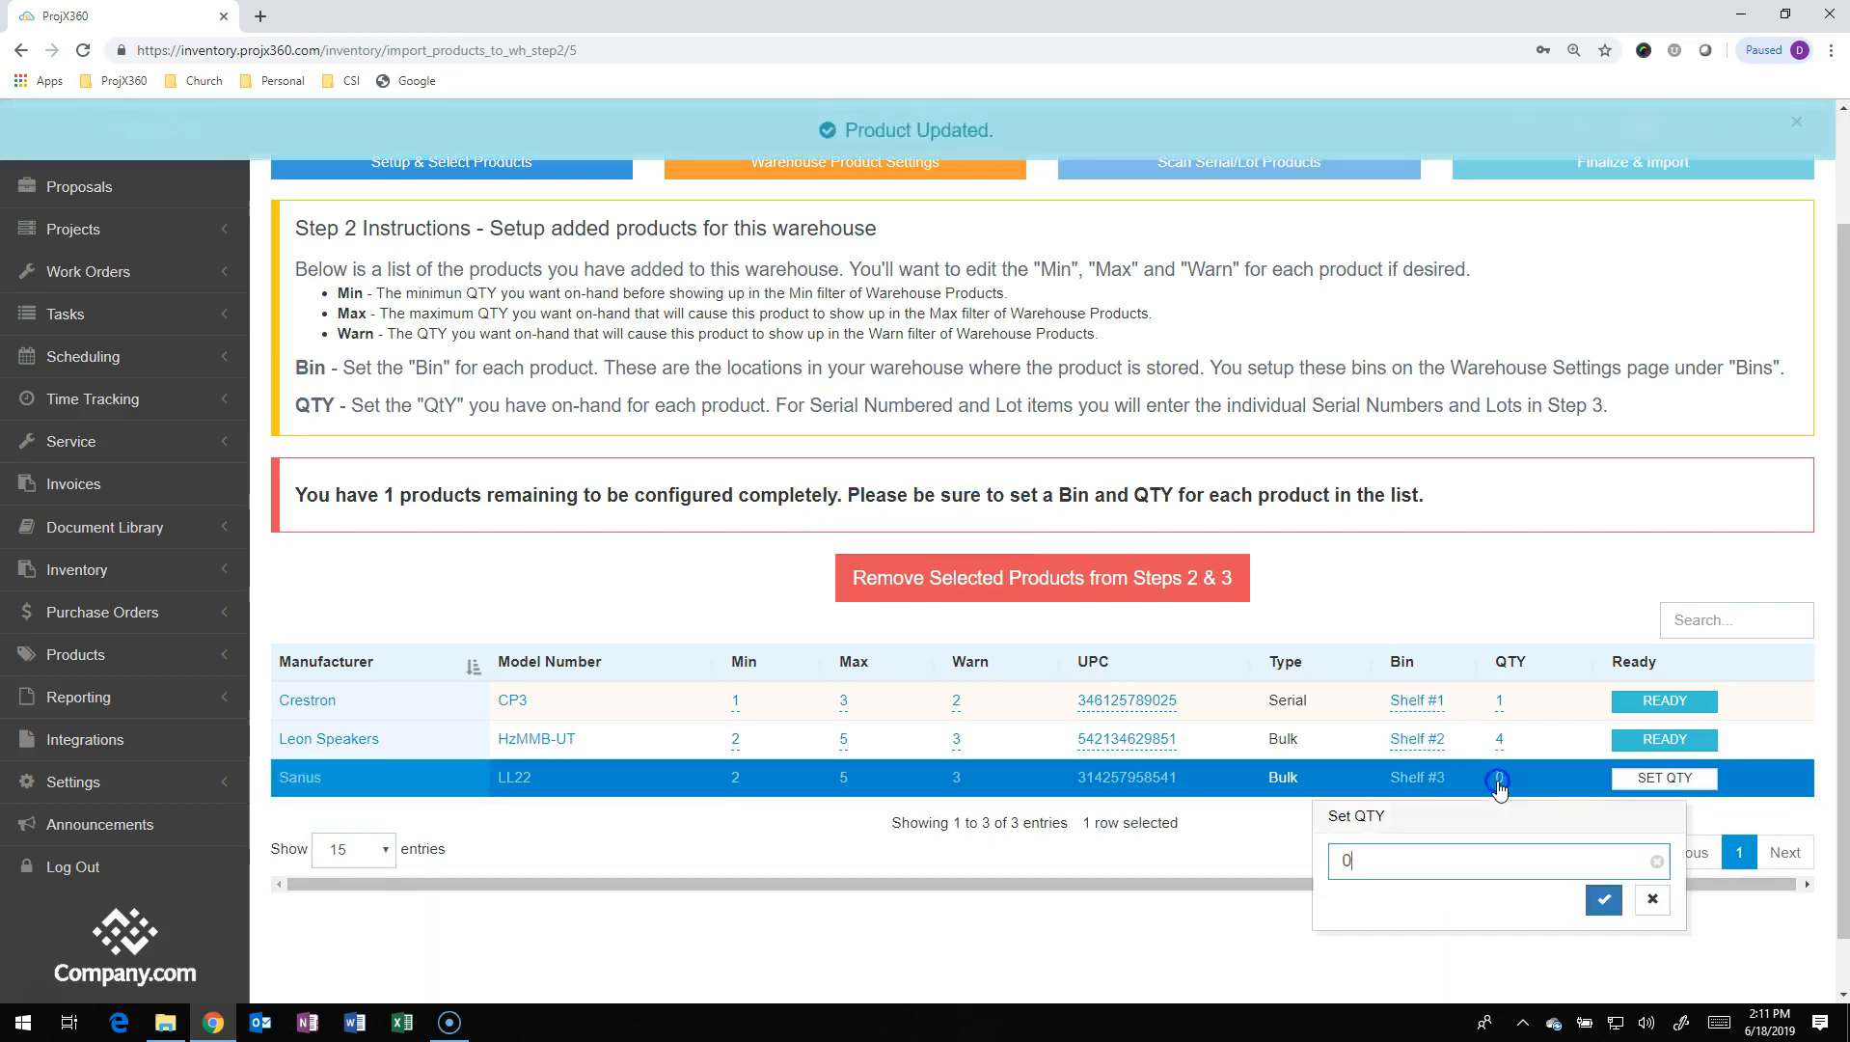
text(5)
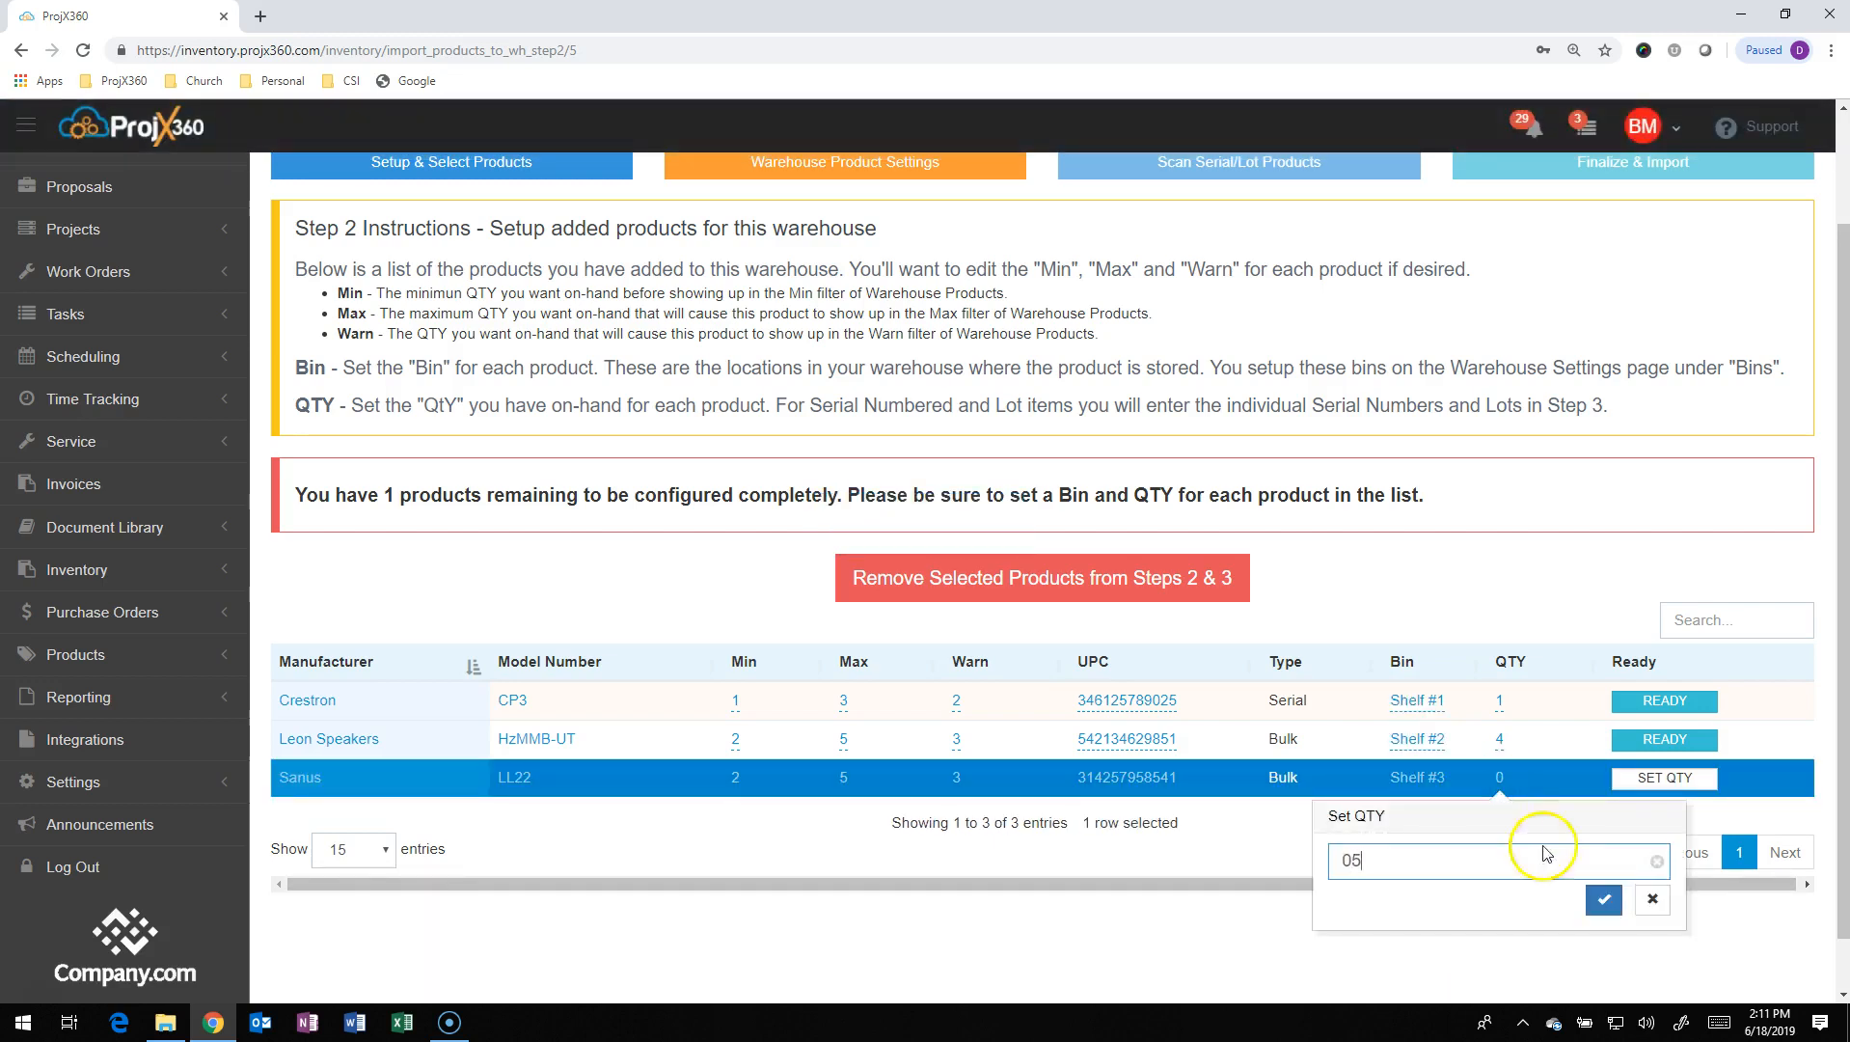
click(1604, 899)
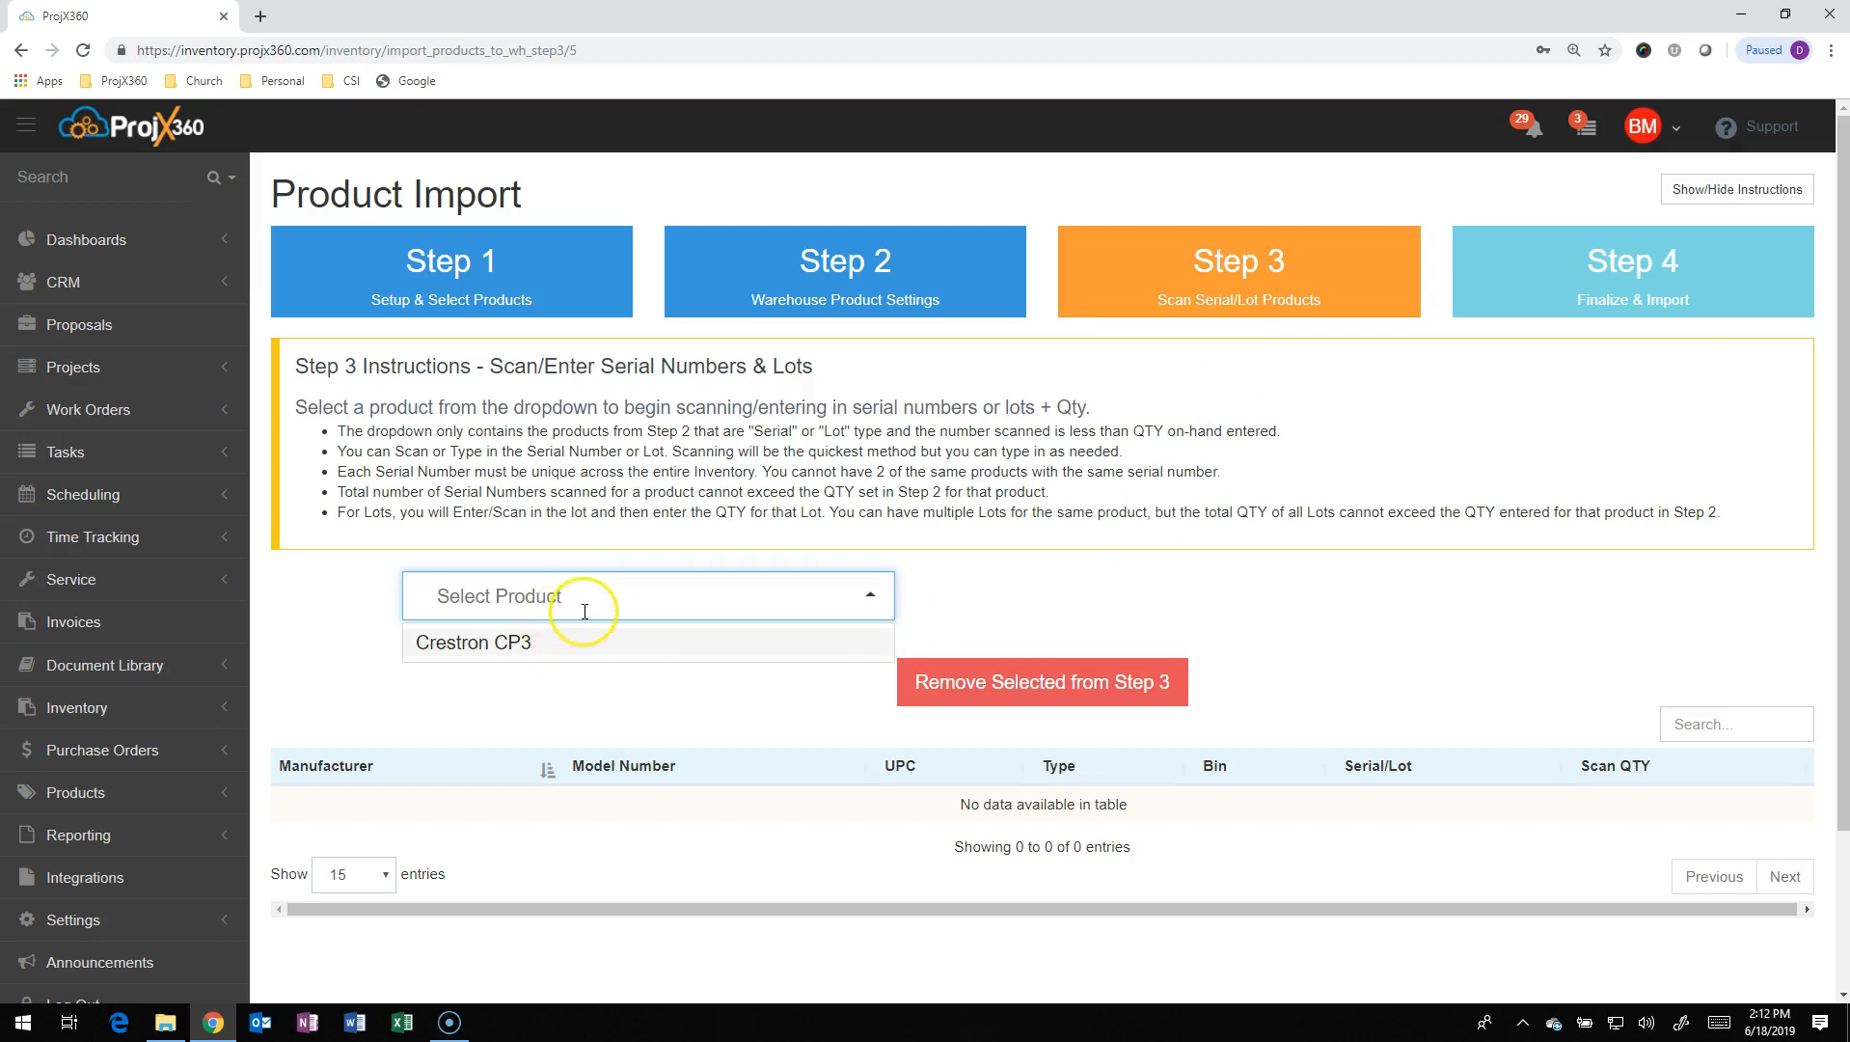
In Step 3 Scan Serial/Lot Products, choose the Crestron CP3 for serial entry
text(cr)
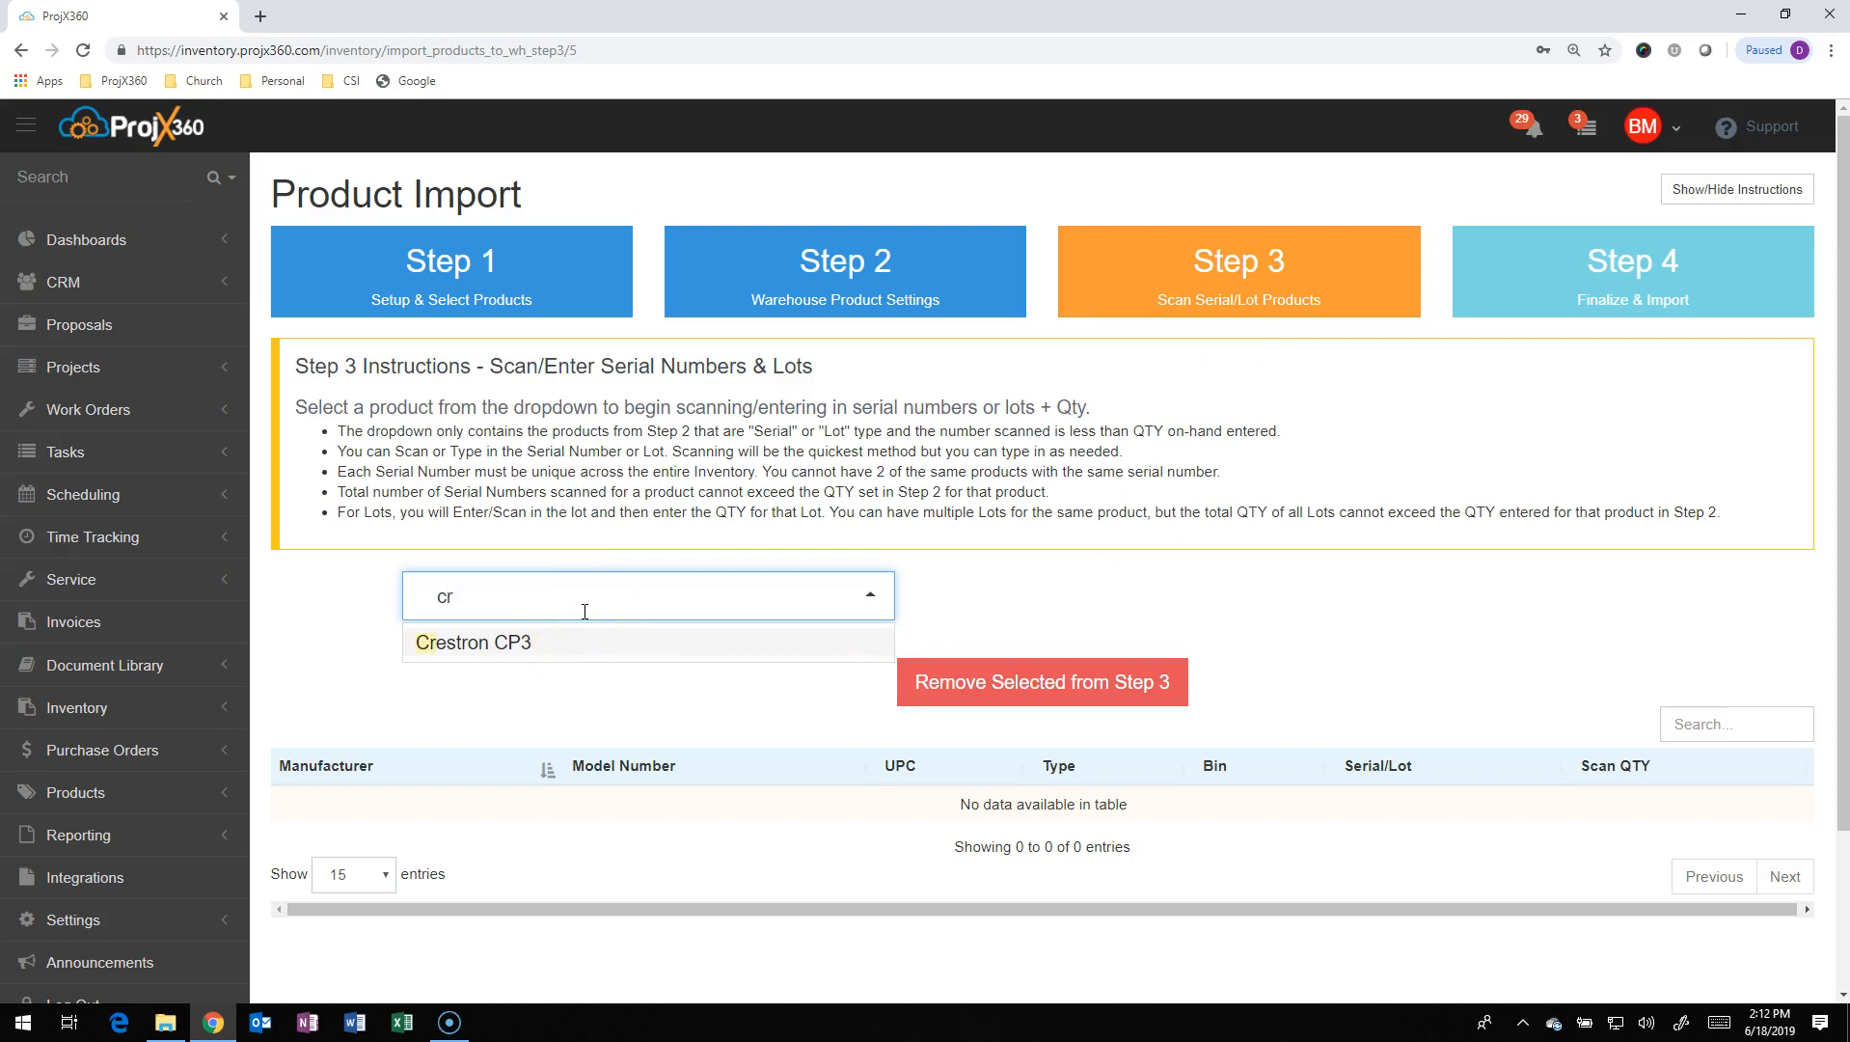
click(578, 643)
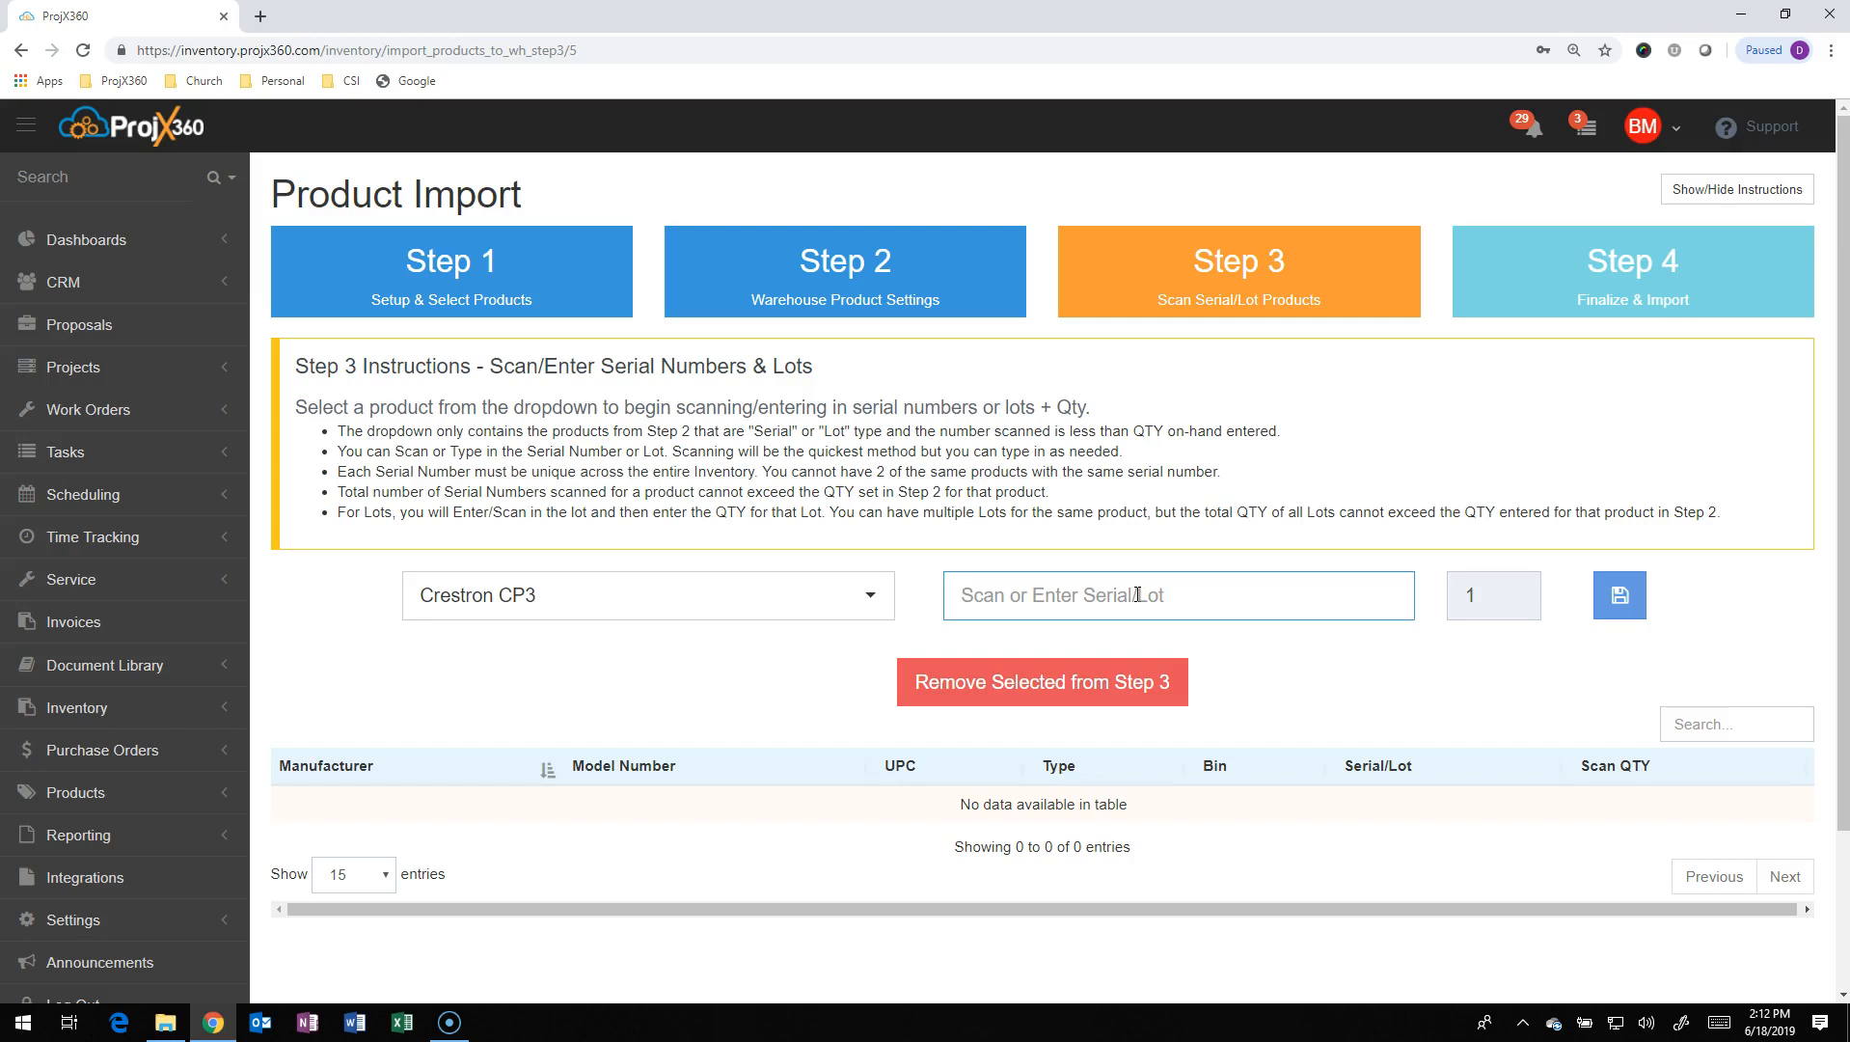
Save serial number 1235475 for the Crestron CP3
text(1235475)
click(1616, 600)
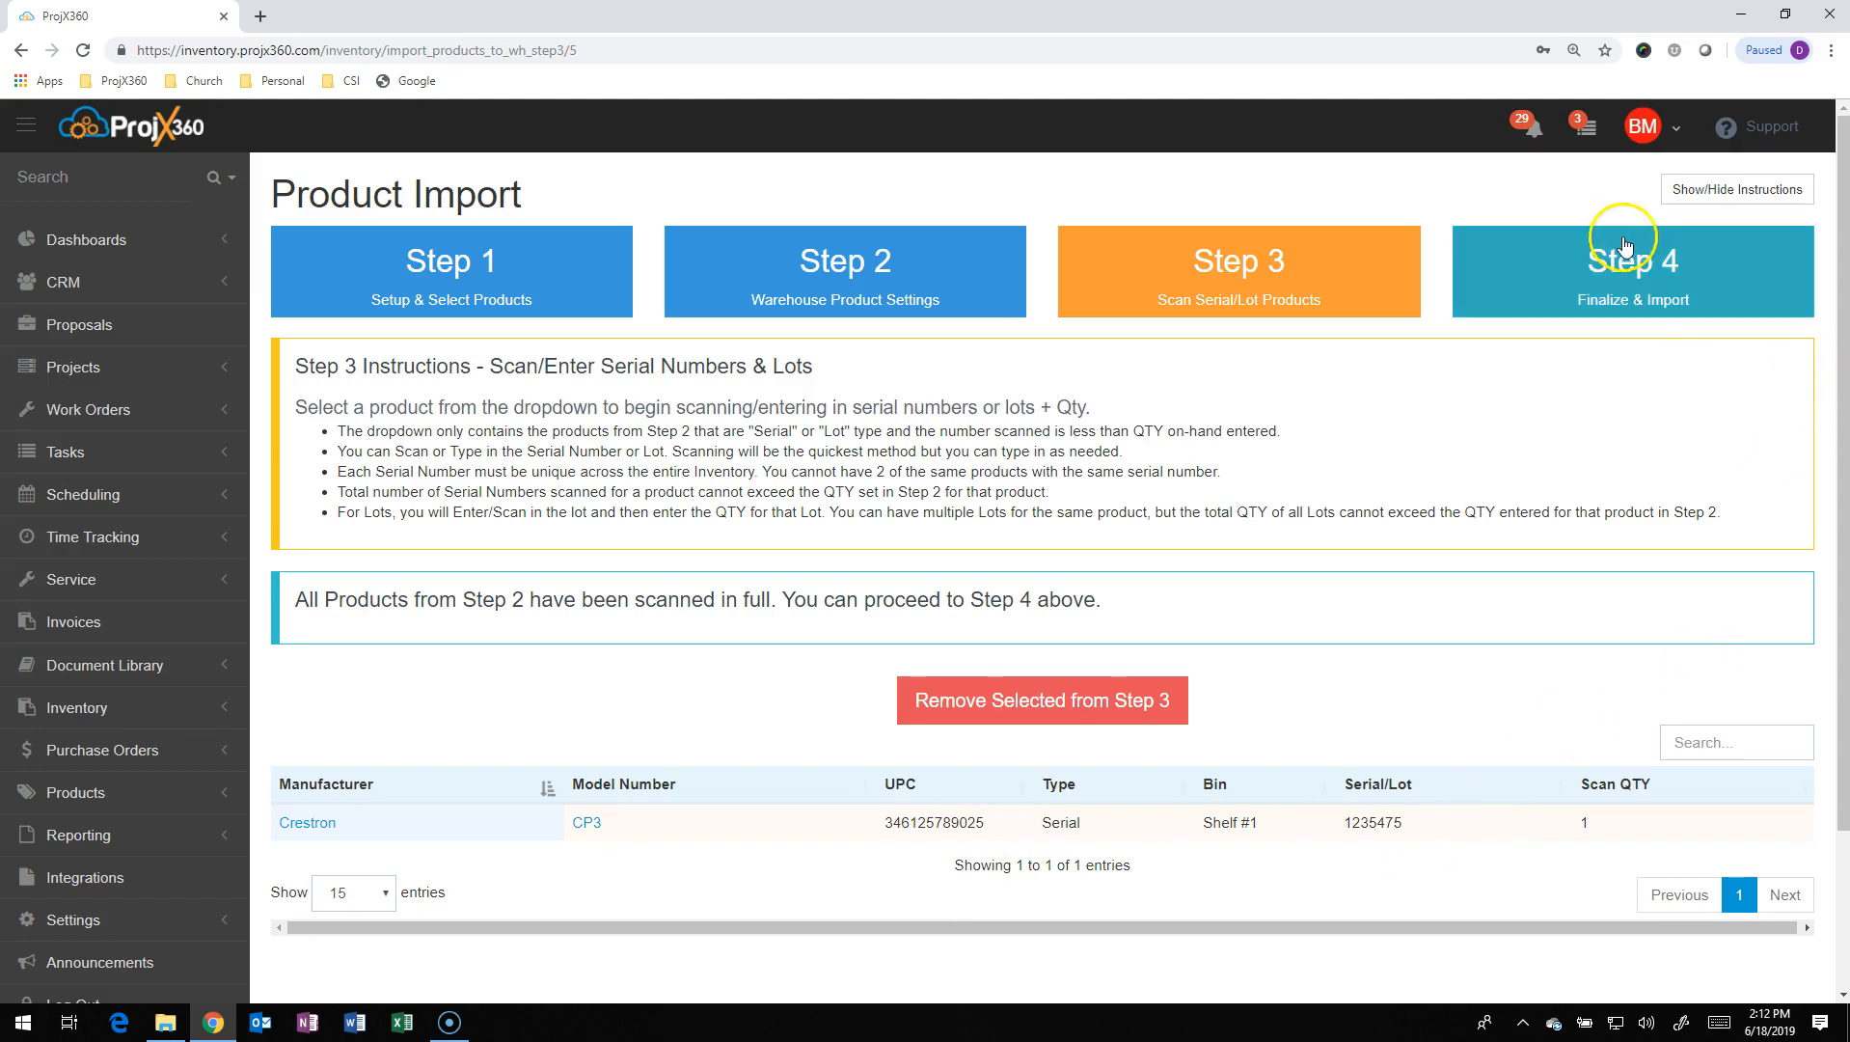
On Step 4, acknowledge that no further imports are possible and finalize the import
click(1609, 270)
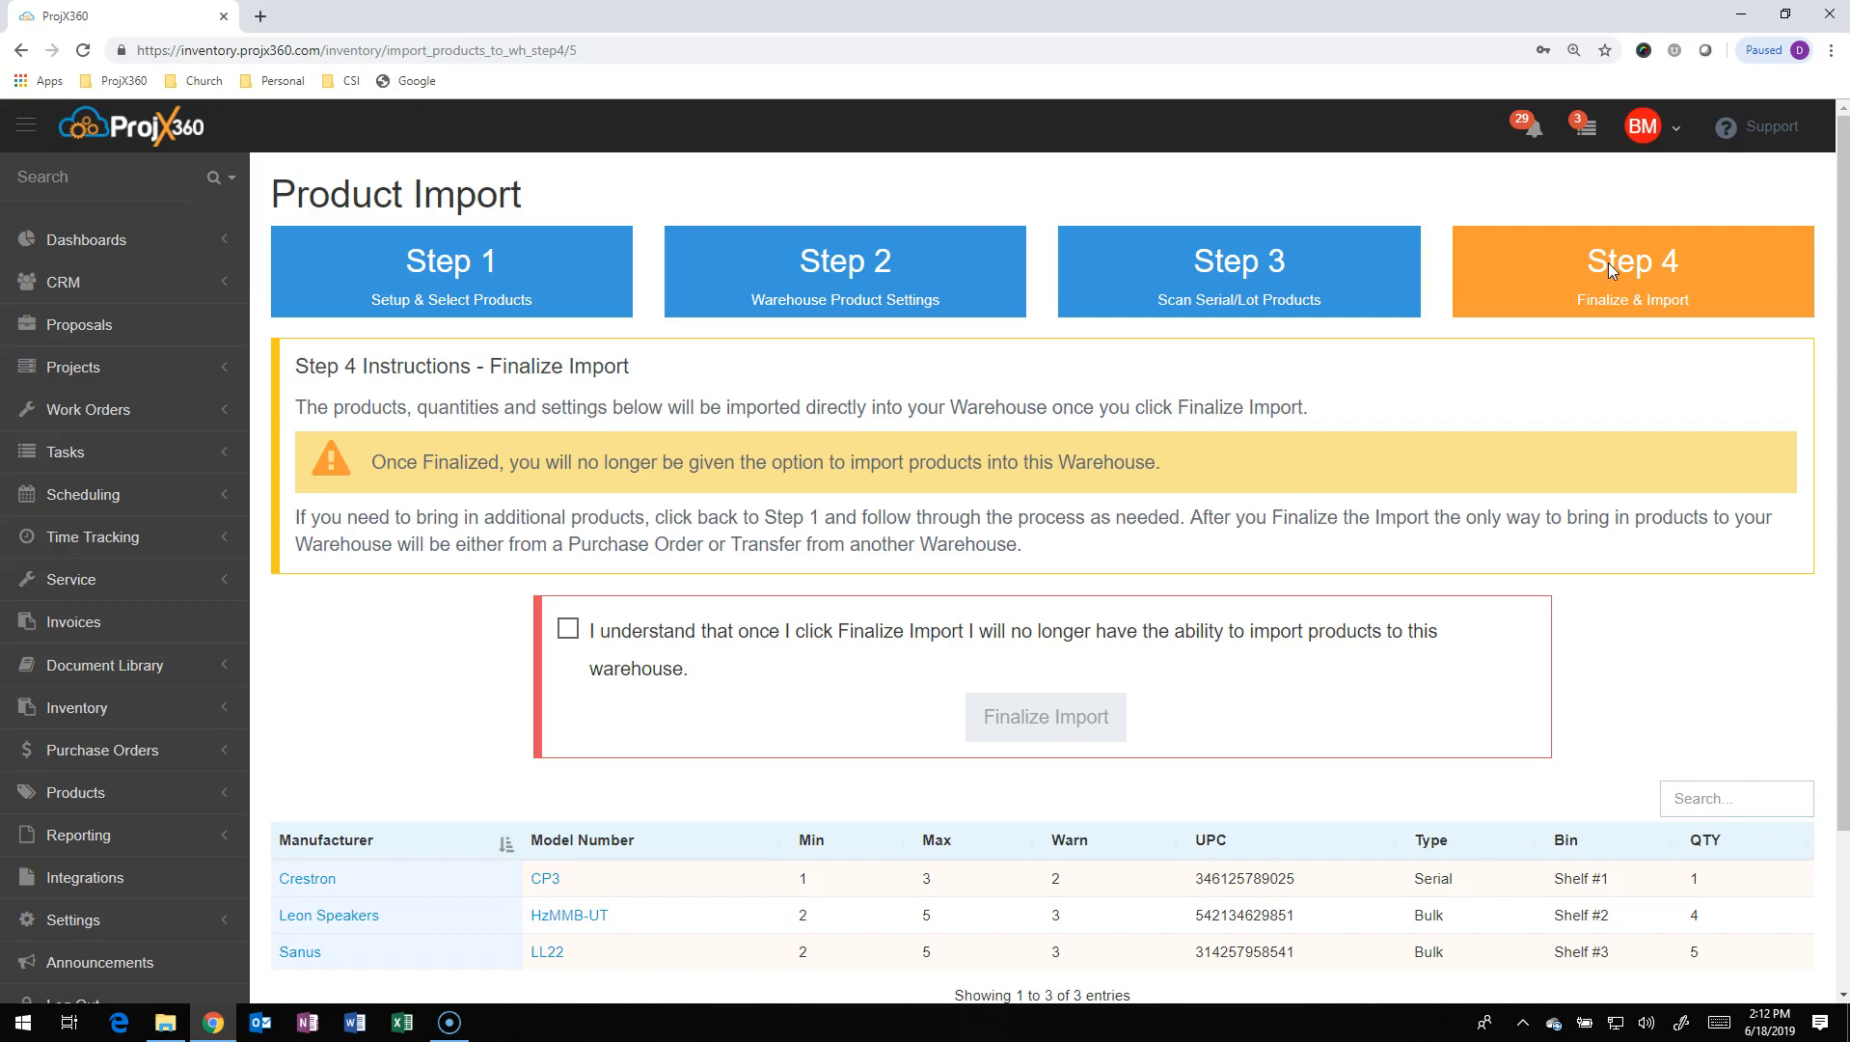
click(567, 632)
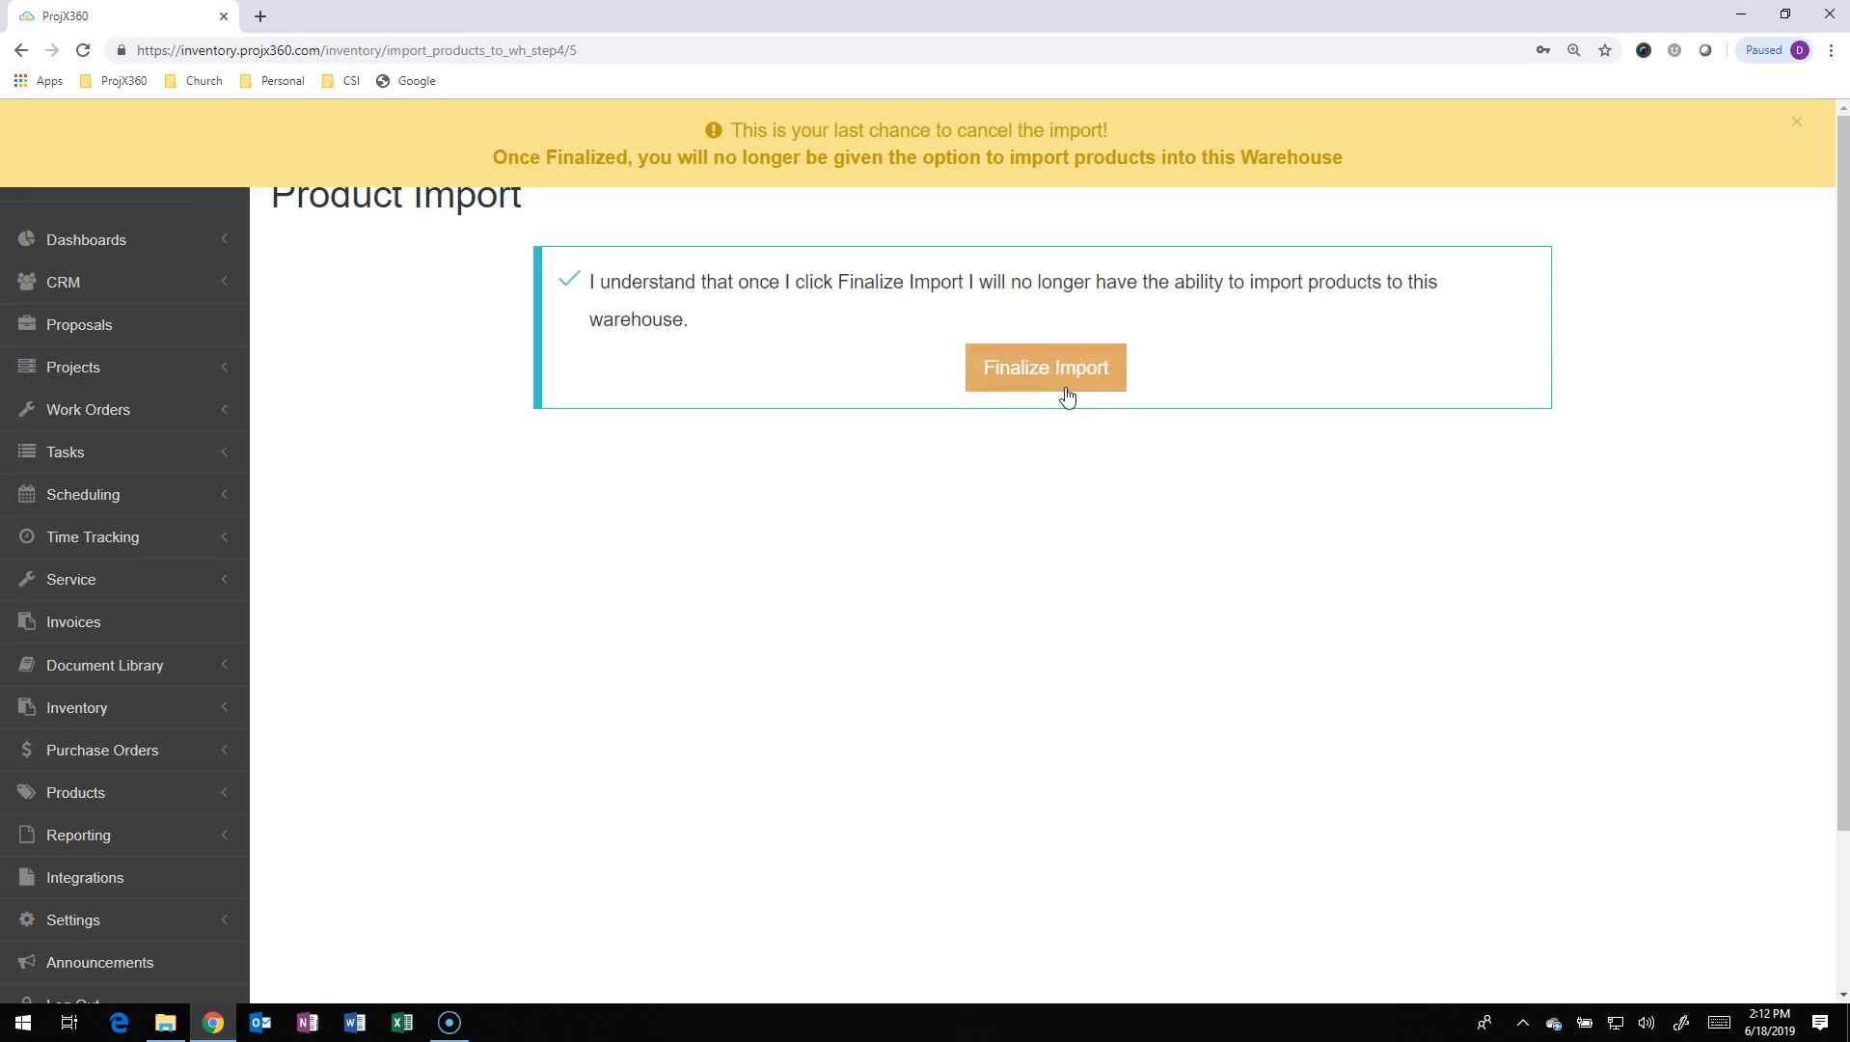
click(1061, 386)
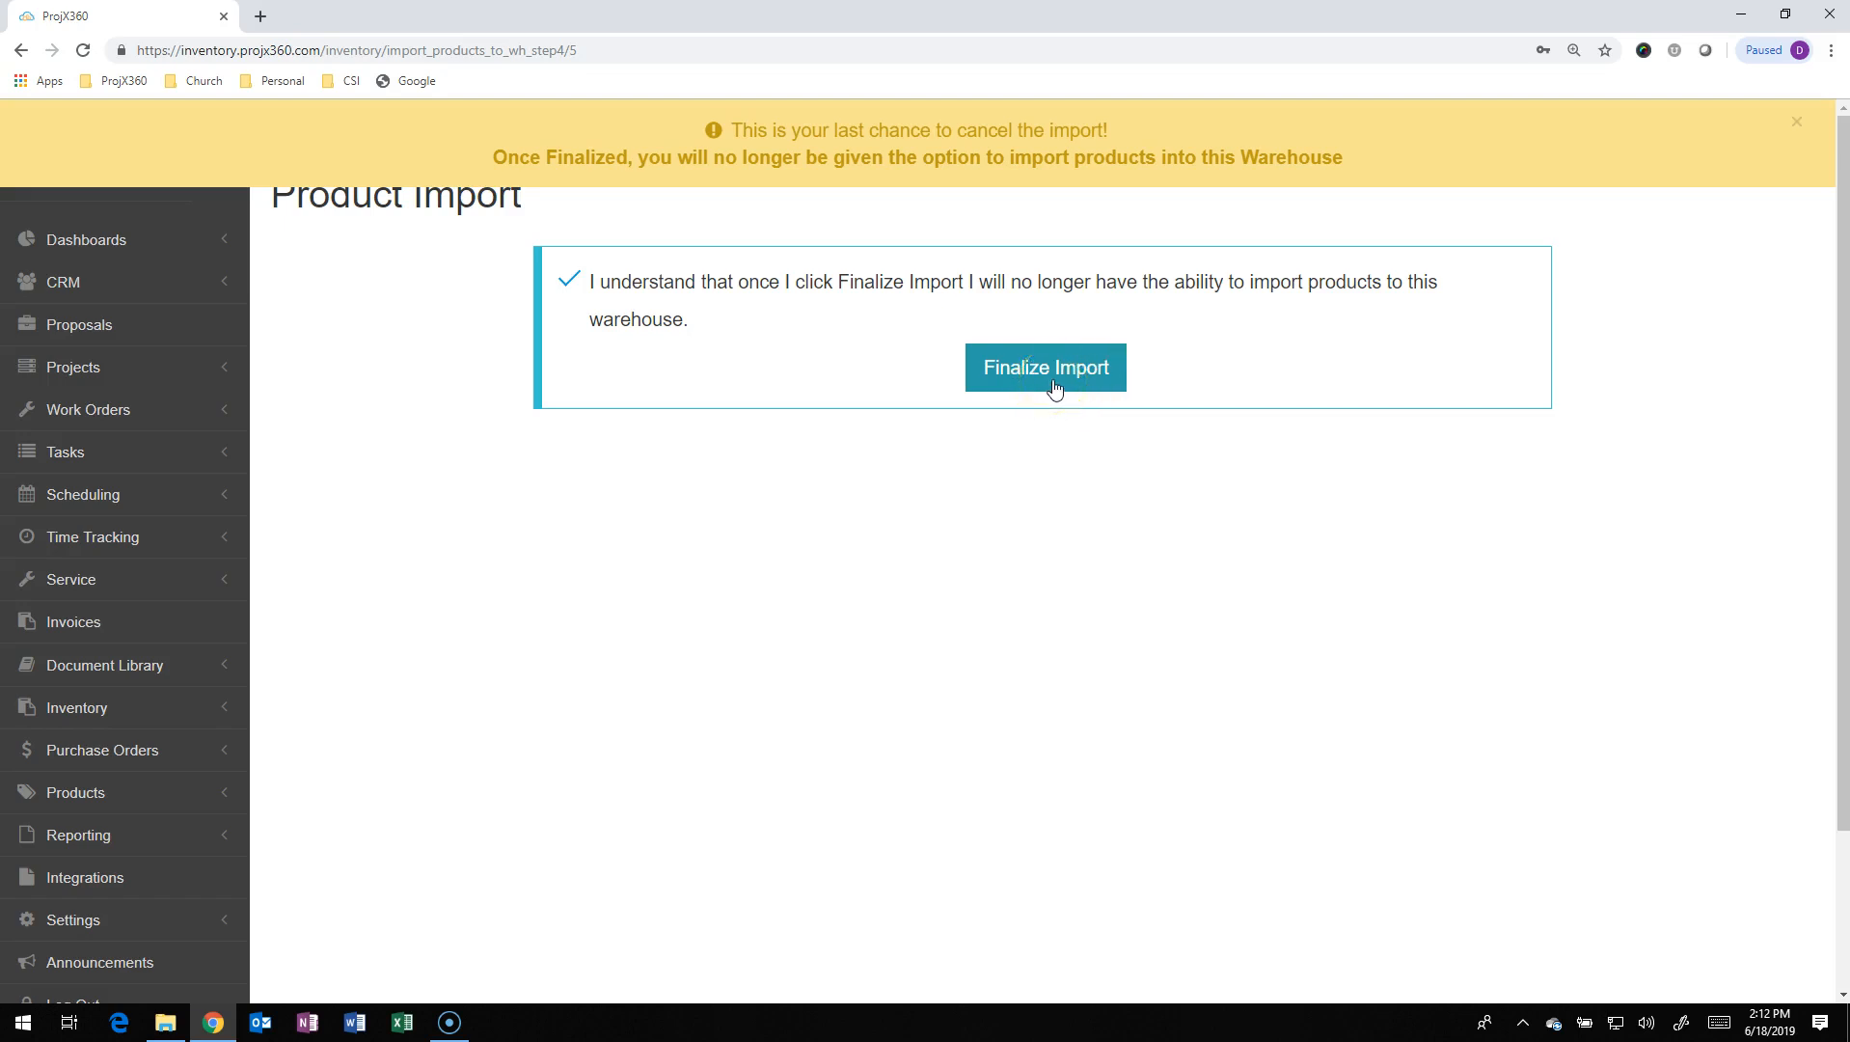